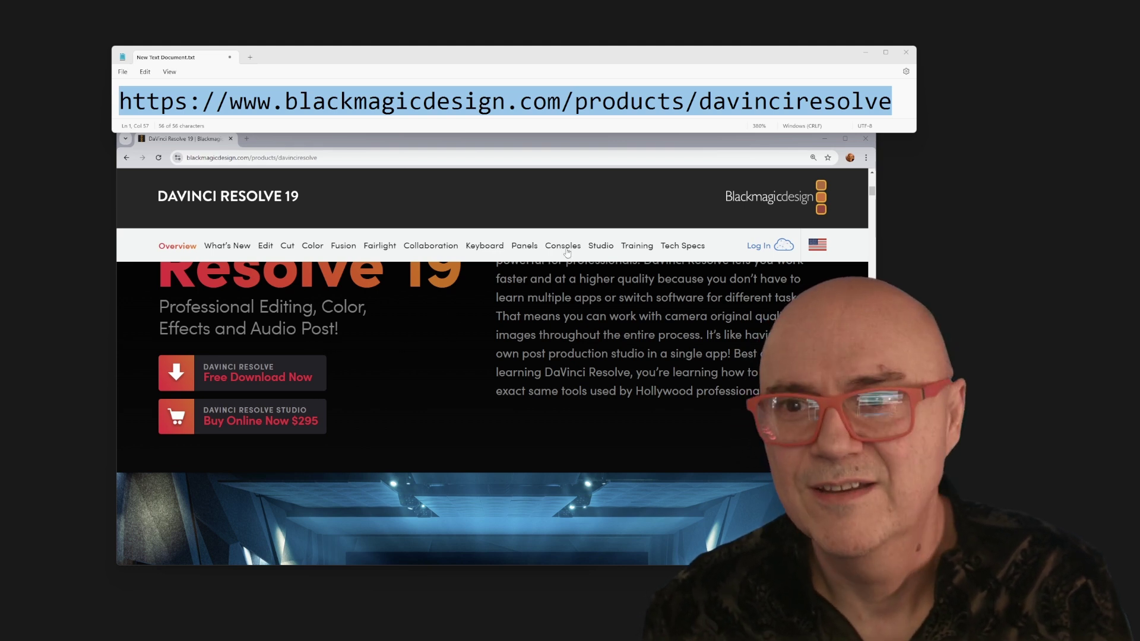
Bring the Chrome window showing the DaVinci Resolve 19 product page to the front
left_click(630, 143)
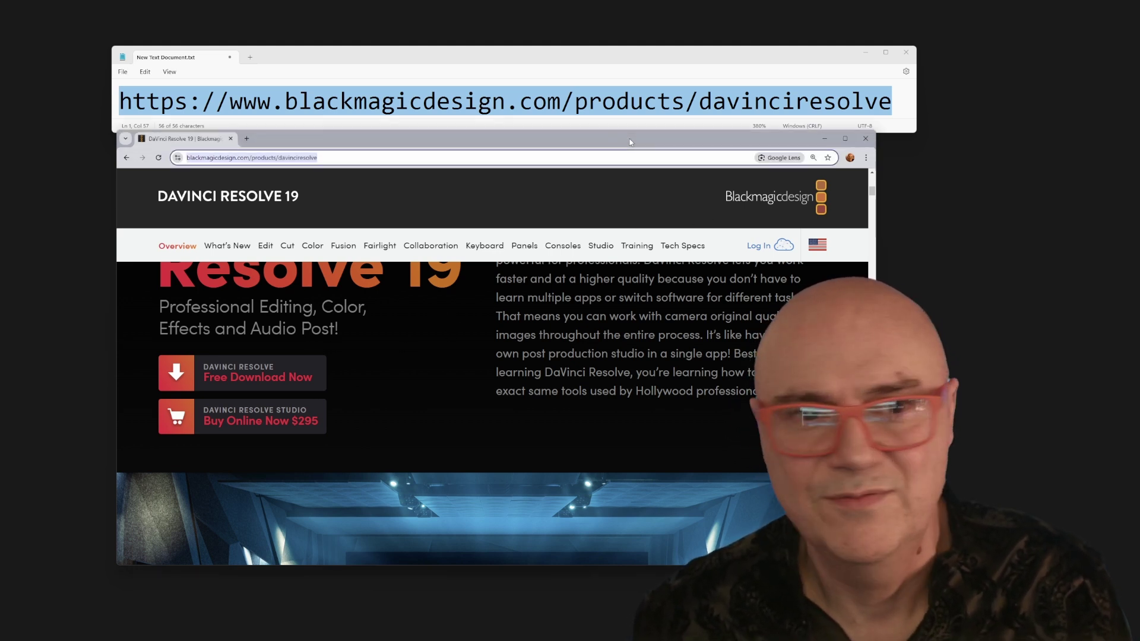
Close Chrome, minimize the URL note, and move the ClipsForReel folder to the top-left
left_click(867, 140)
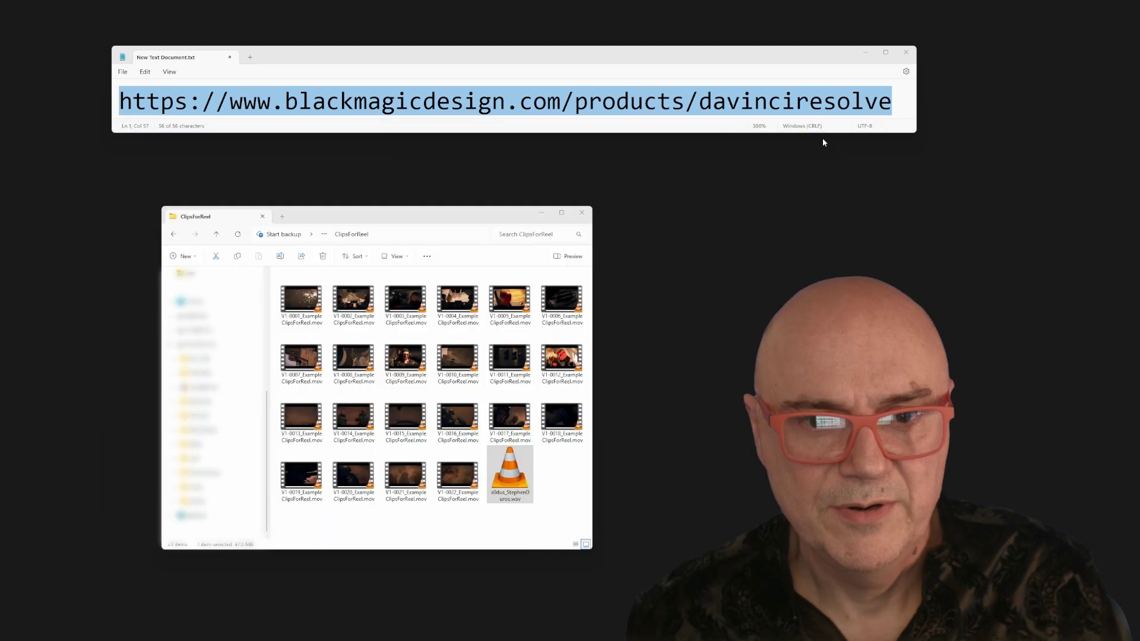
left_click(894, 52)
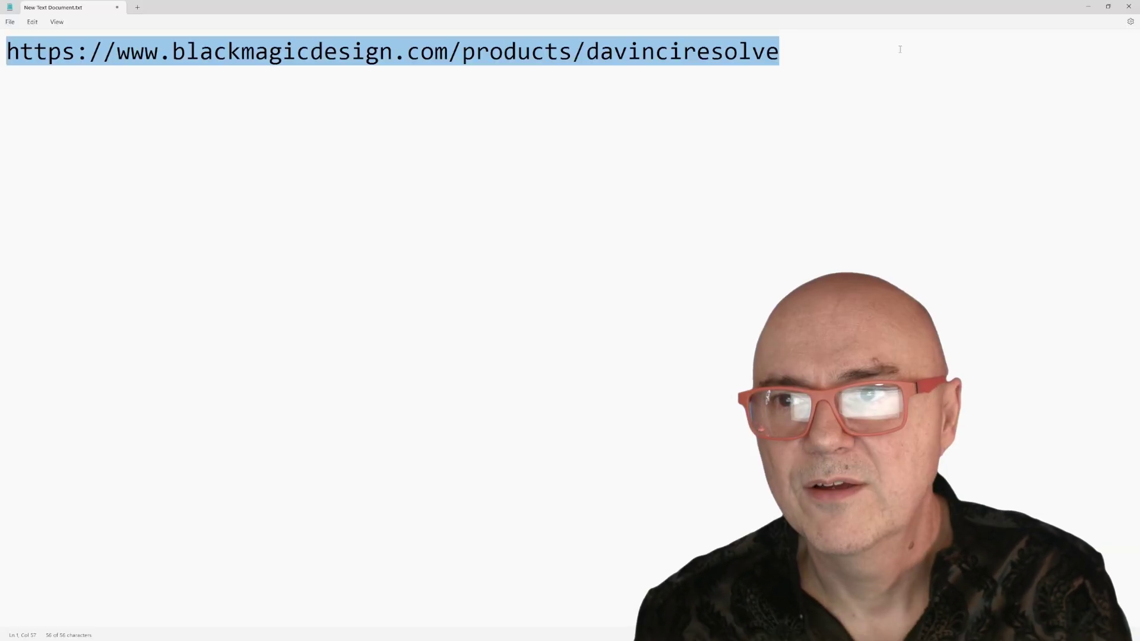
left_click(1063, 4)
left_click_drag(396, 213, 261, 69)
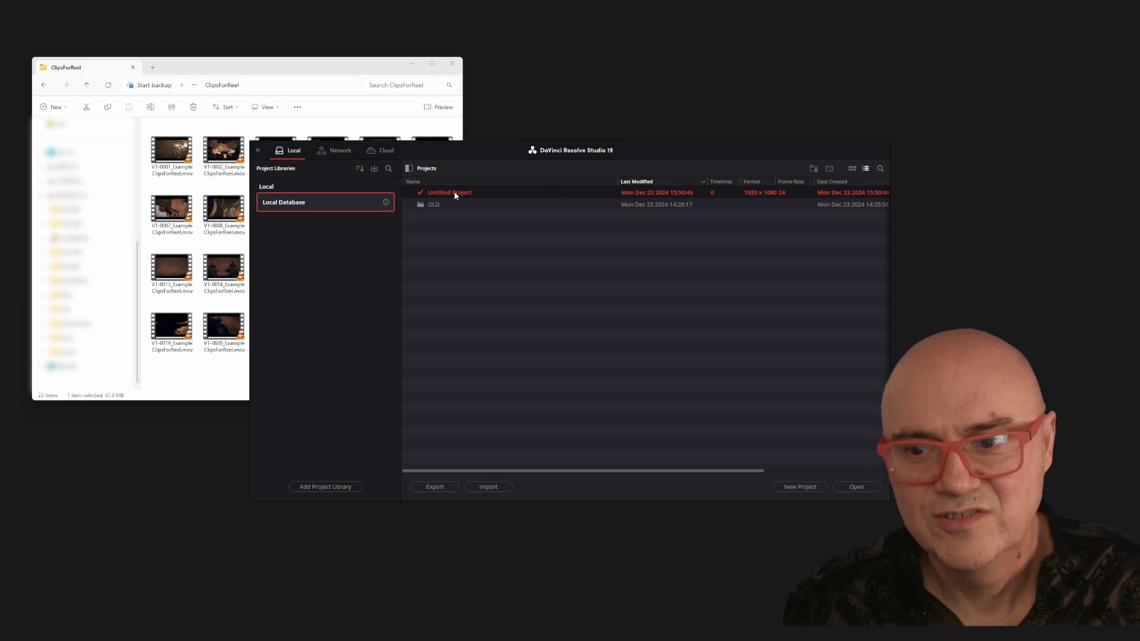
Open Untitled Project from DaVinci Resolve's Project Manager
left_click(856, 487)
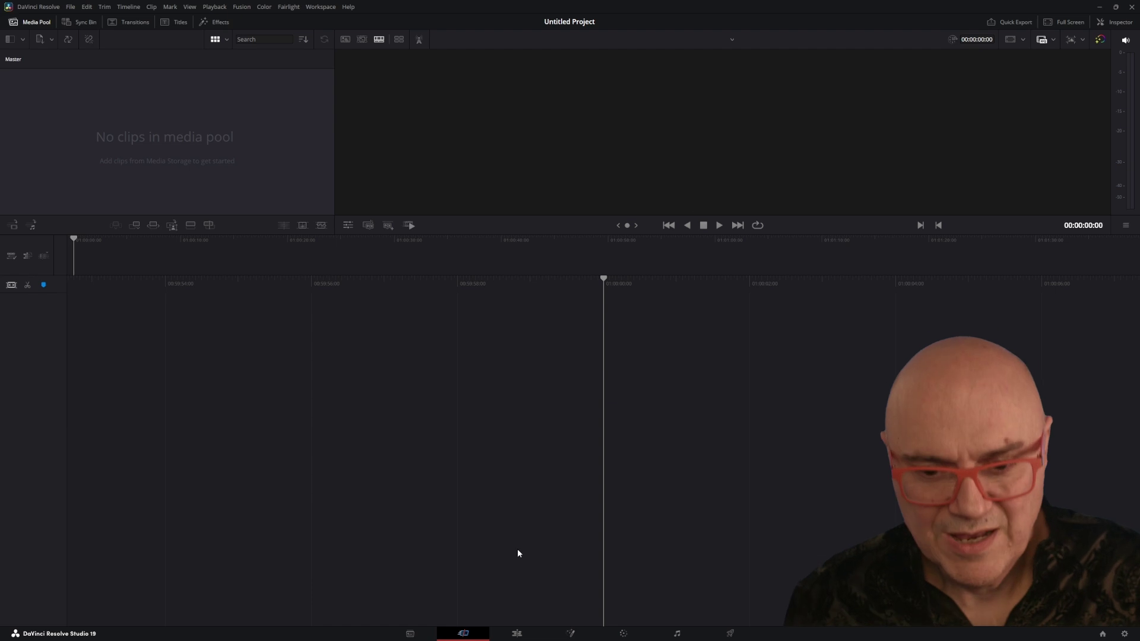
On the Edit page, check Effects and Sound Library, then return to Media Pool with a full-width timeline
left_click(517, 633)
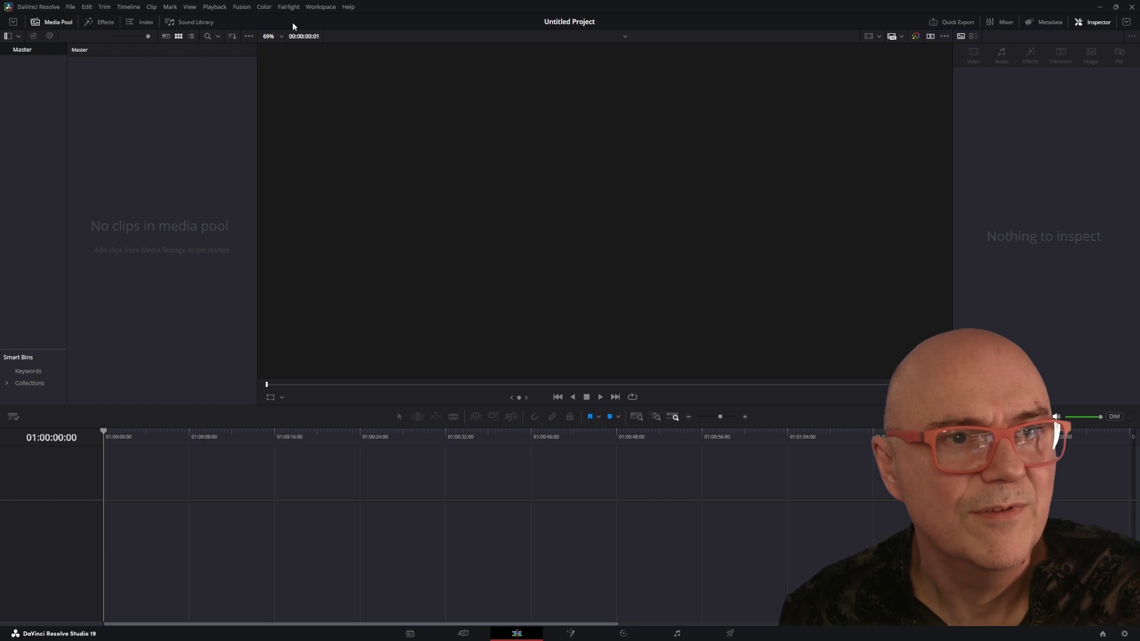
left_click(102, 23)
left_click(181, 23)
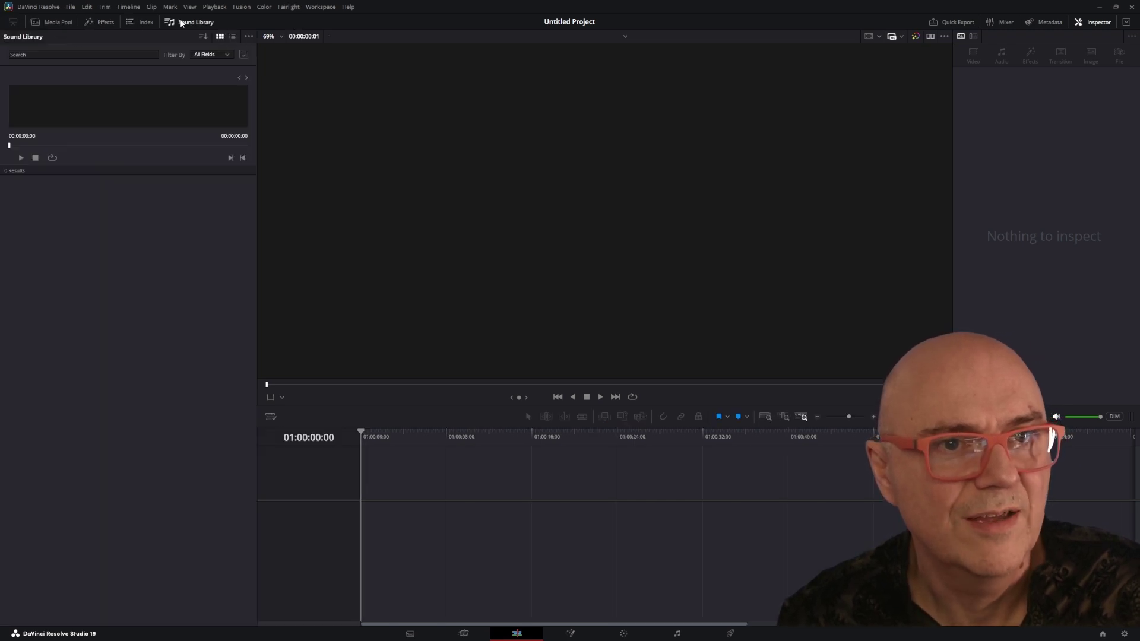
left_click(49, 23)
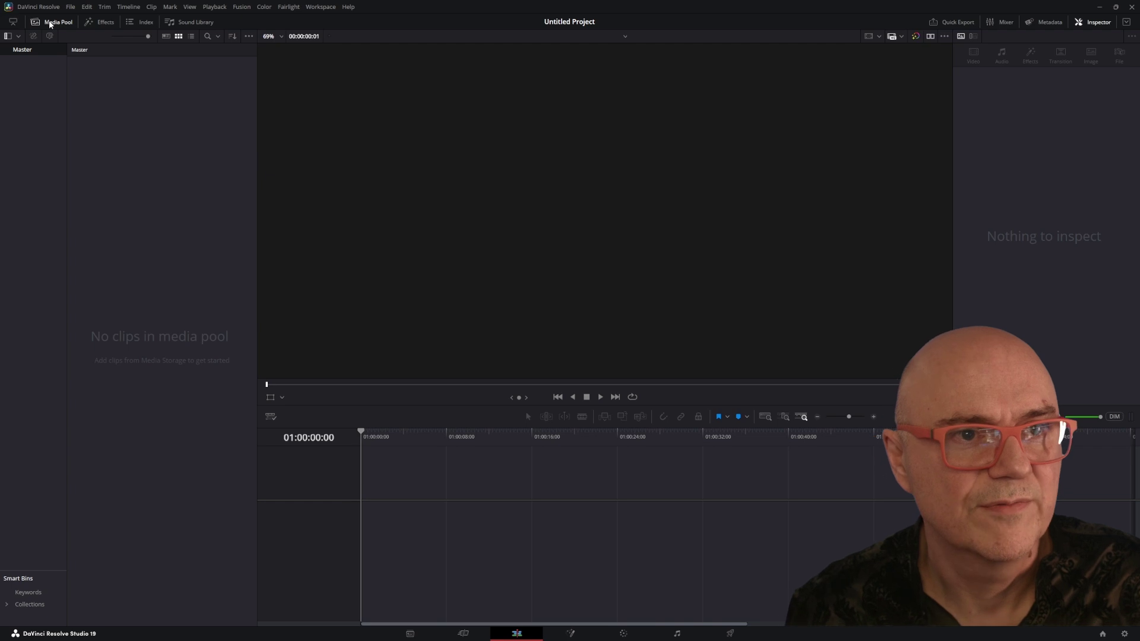
left_click(12, 22)
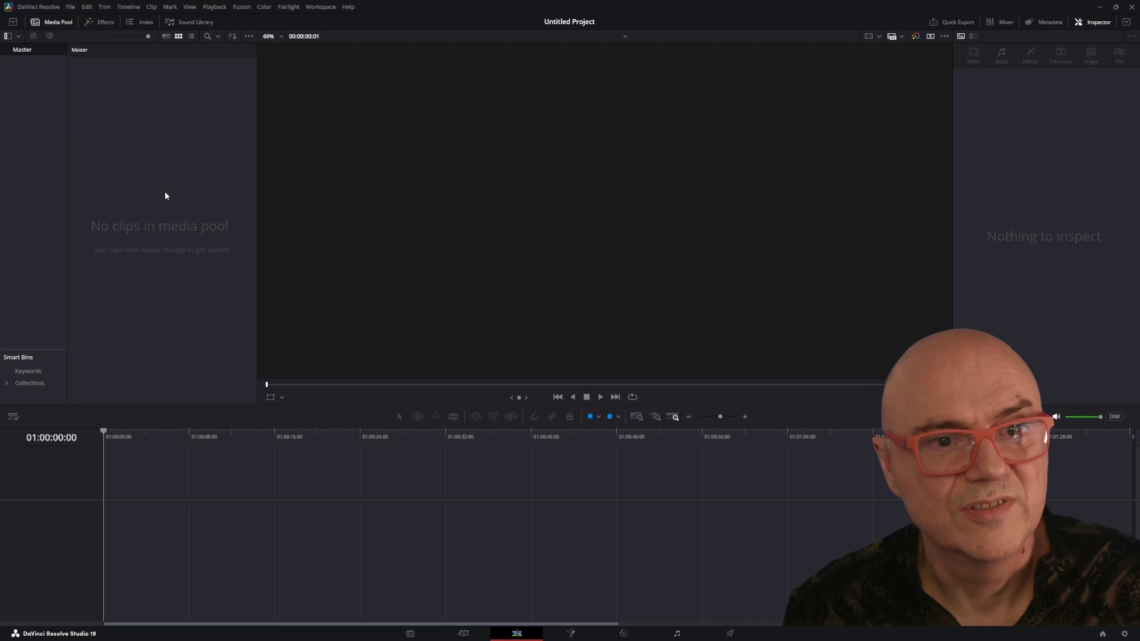
Import all 23 ClipsForReel files, including the StephenDuros .wav music track, via Import Media
right_click(153, 115)
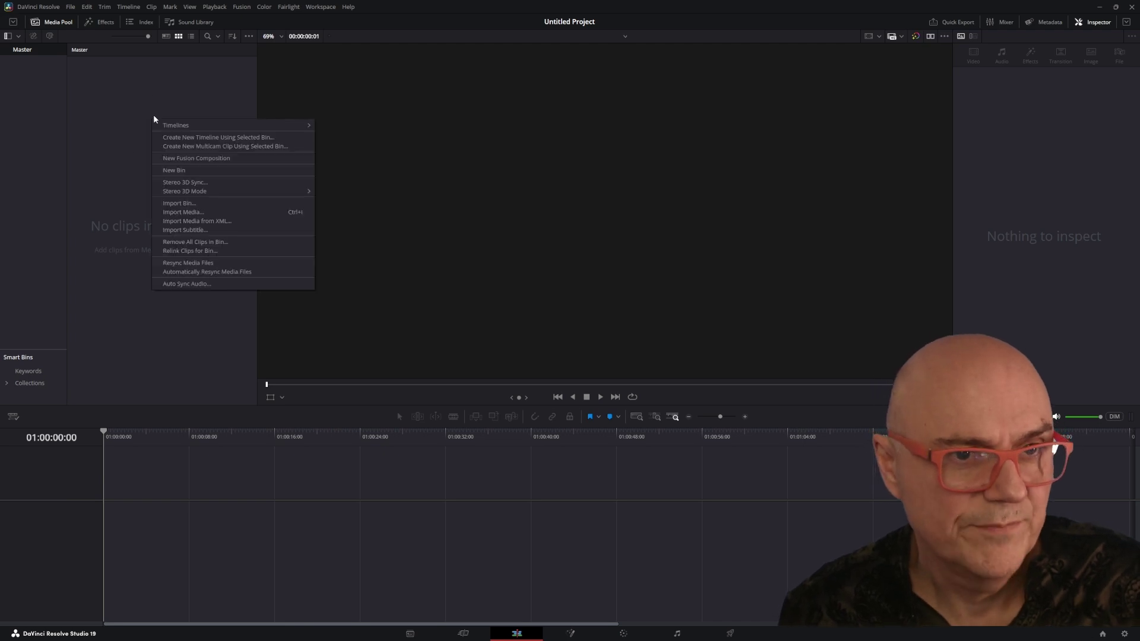
right_click(99, 103)
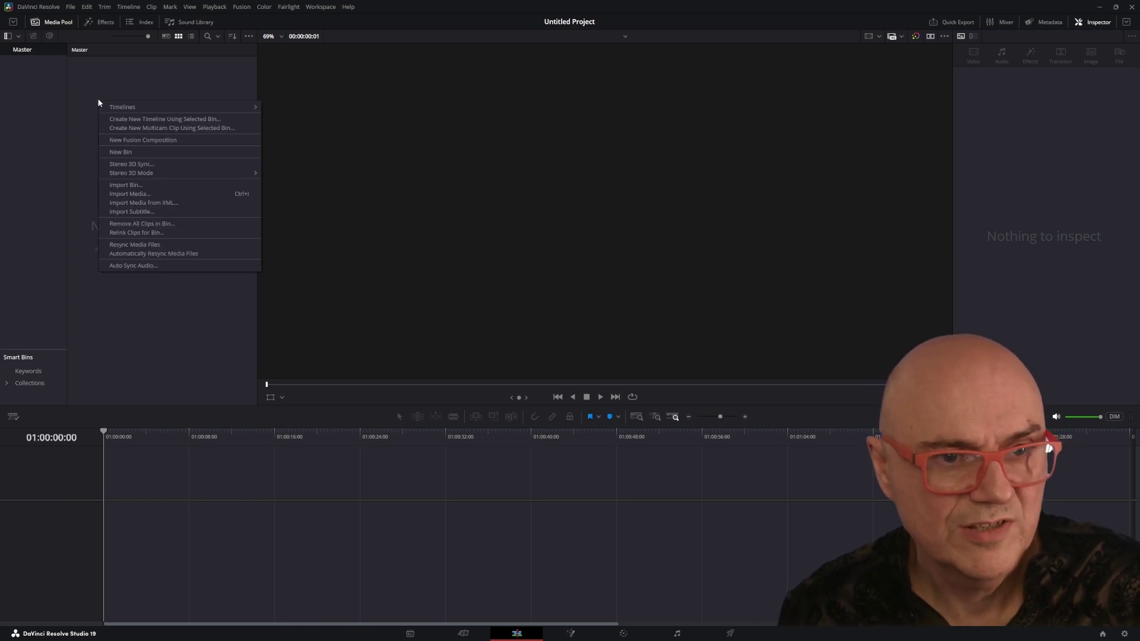
left_click(127, 193)
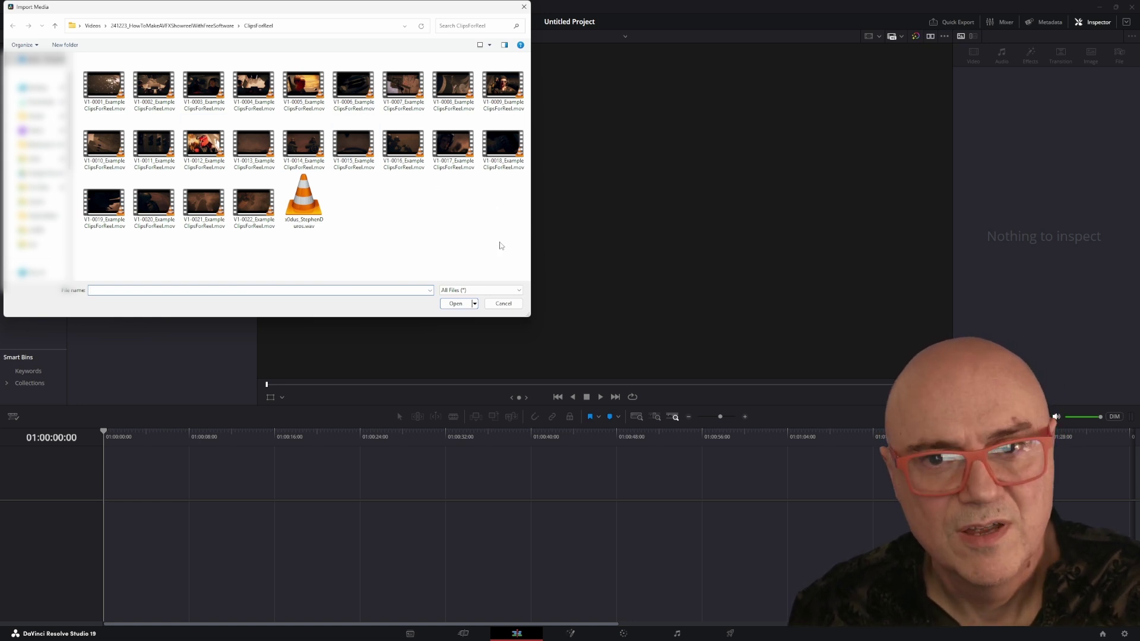
left_click_drag(501, 244, 81, 57)
left_click(455, 304)
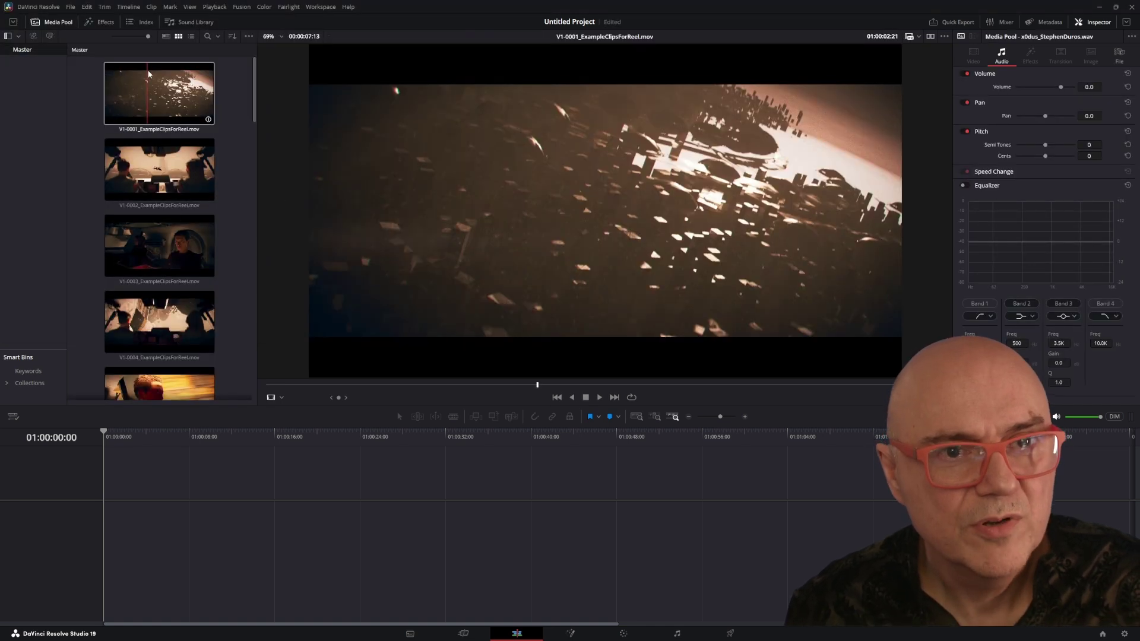
Try the metadata and list views, then shrink the thumbnails into a multi-column grid
left_click(166, 36)
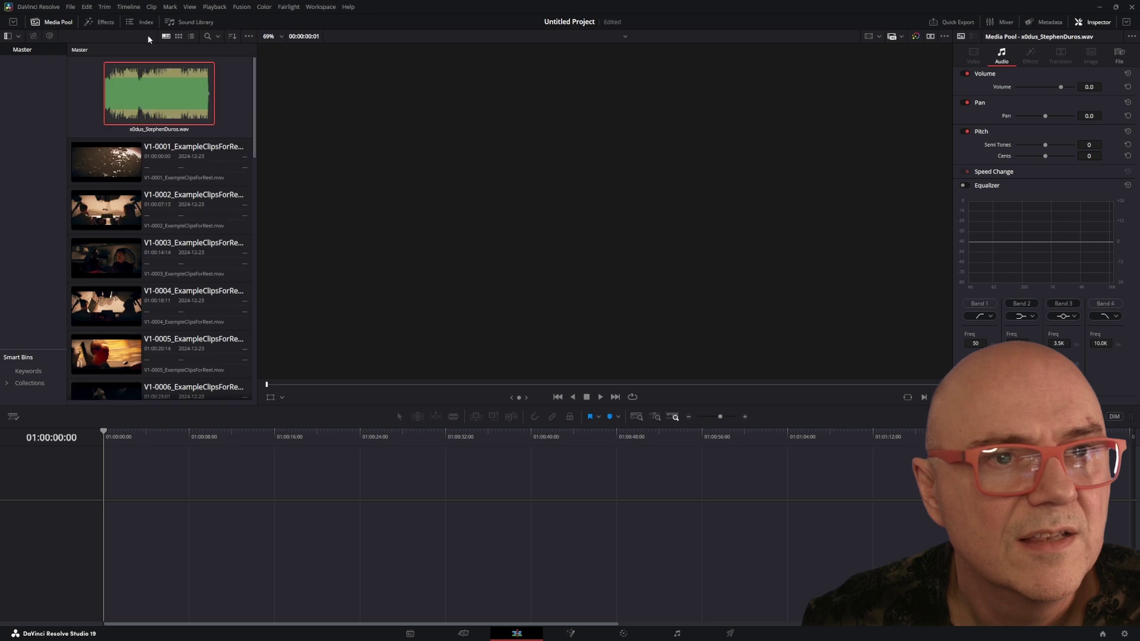
left_click(178, 37)
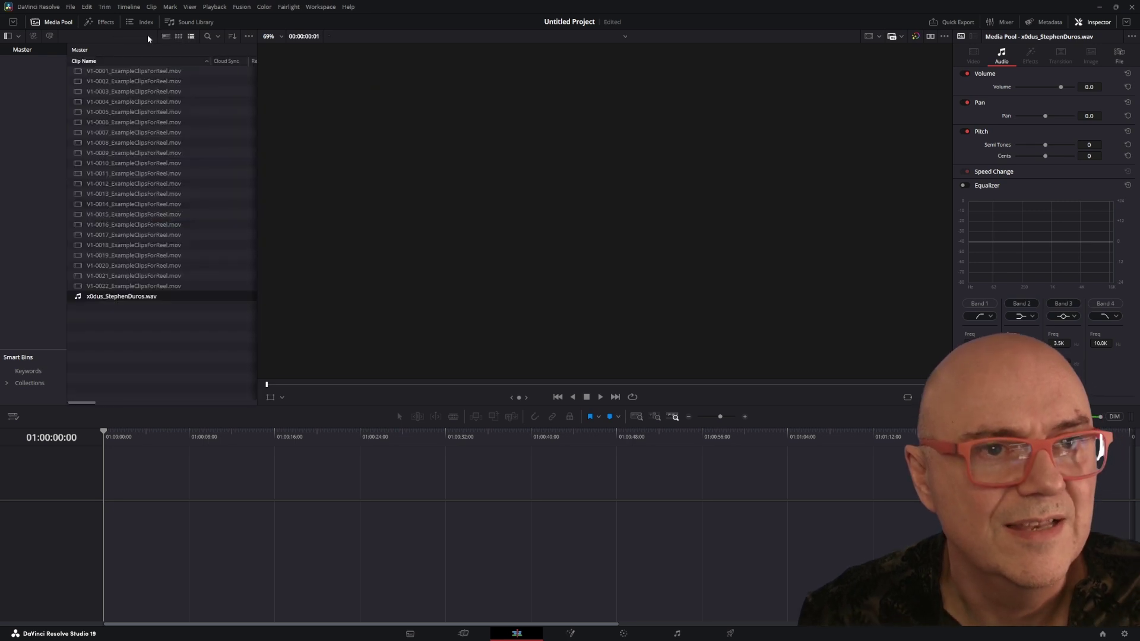
left_click(134, 340)
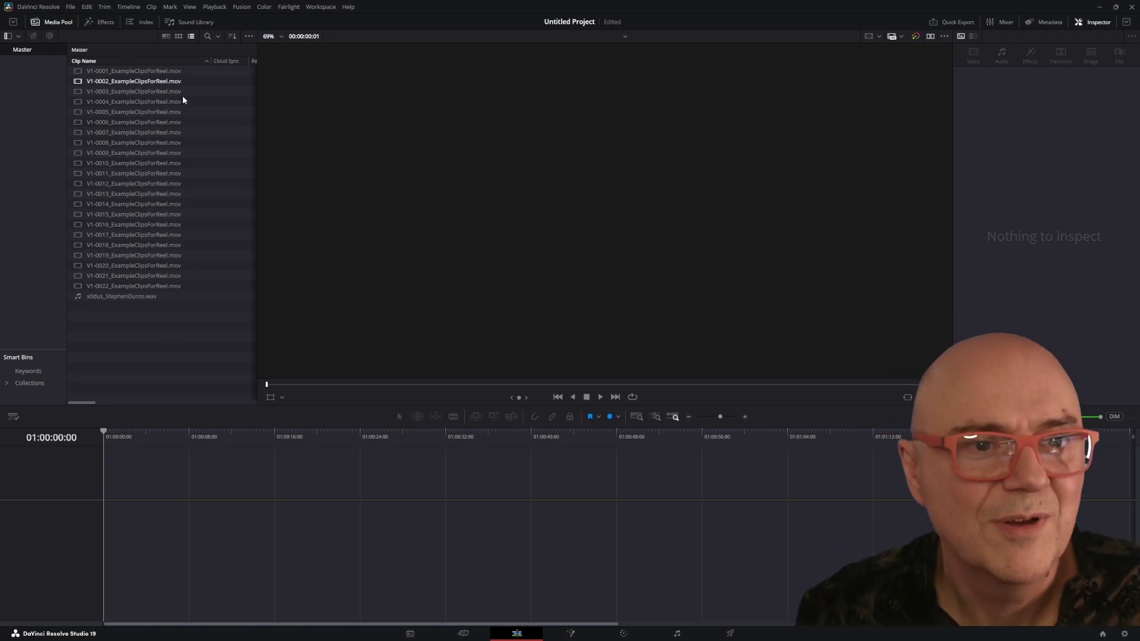
left_click(178, 36)
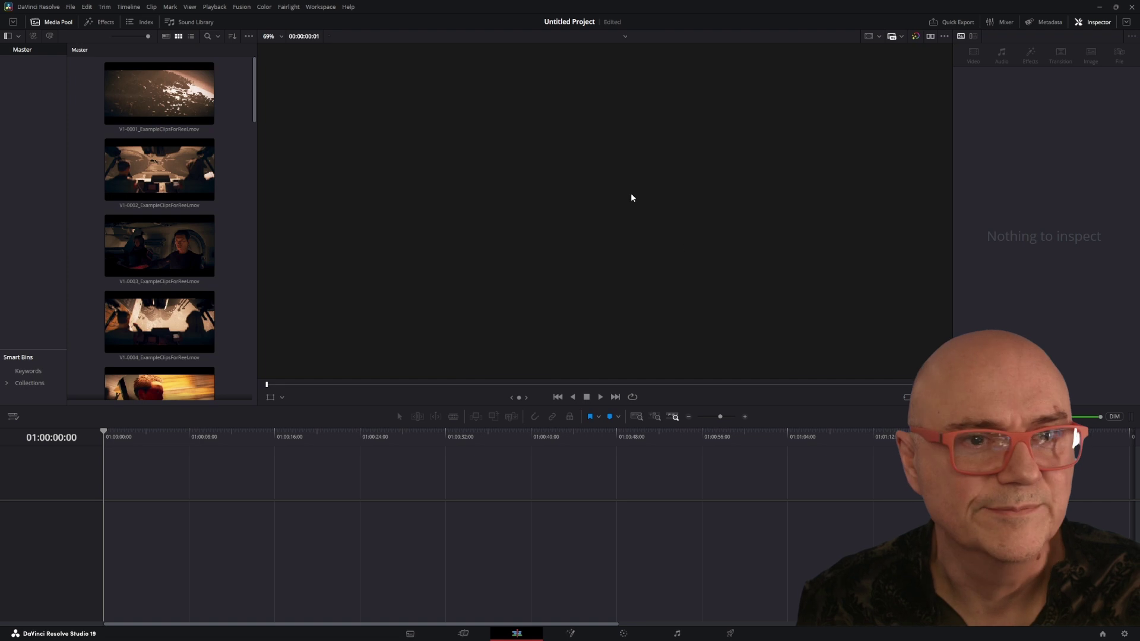
scroll(256, 99, "down", 5)
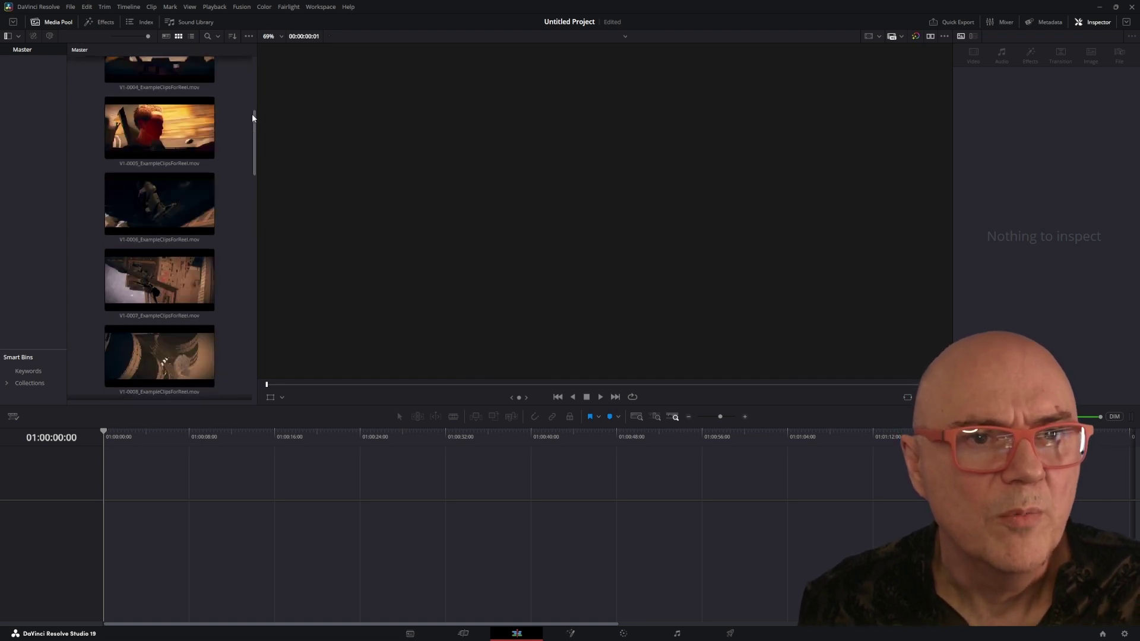
scroll(255, 99, "up", 5)
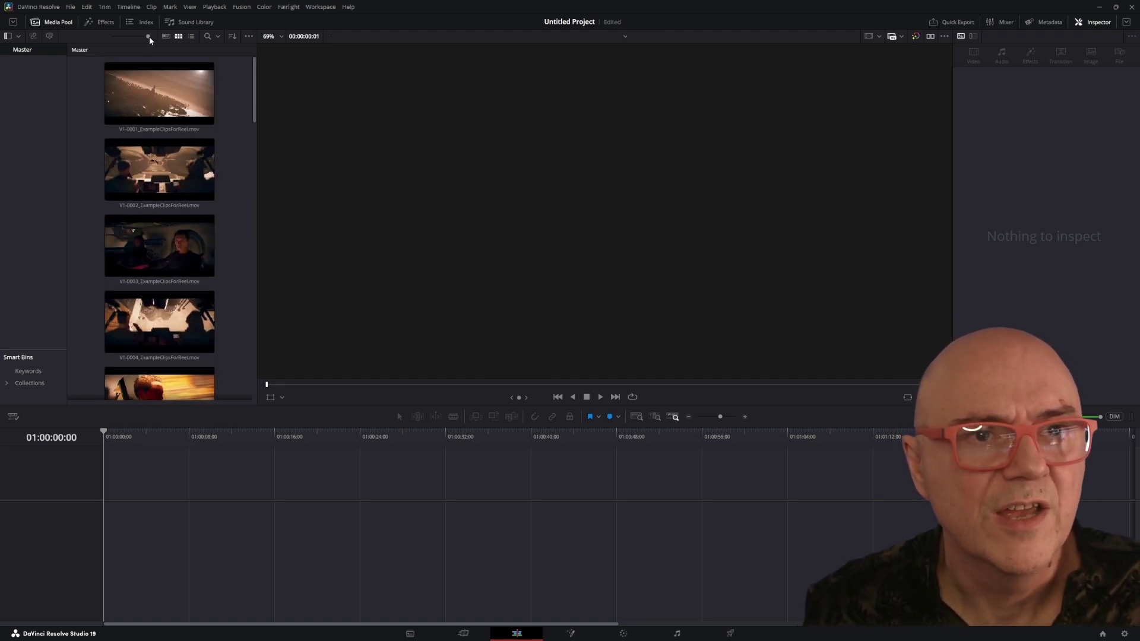
left_click_drag(148, 37, 117, 37)
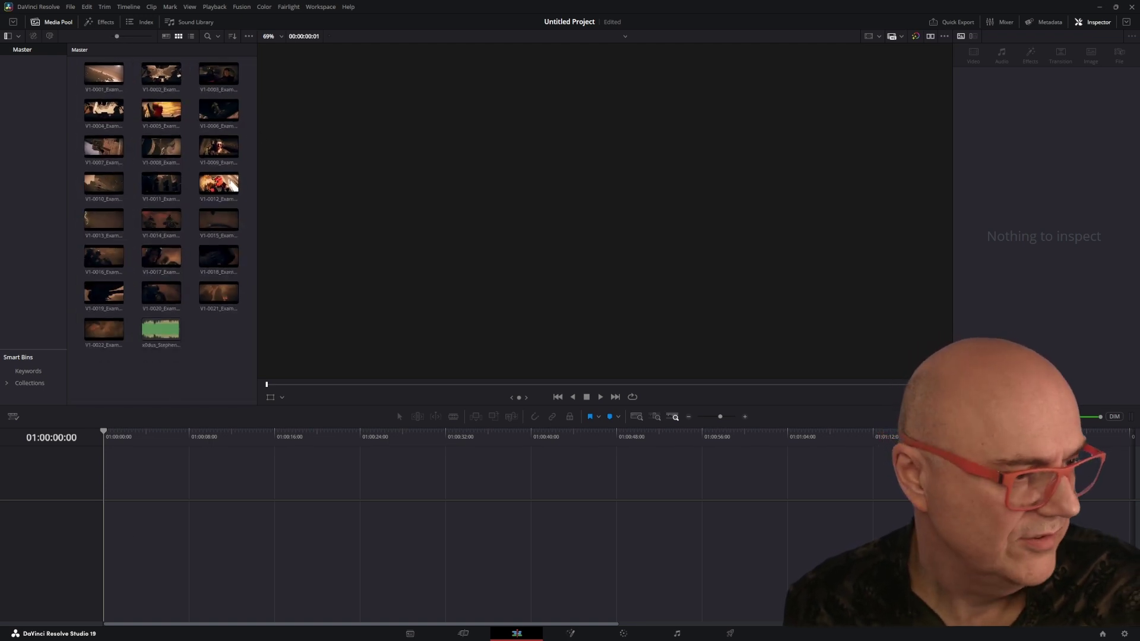
Drag V1-0022 from the ClipsForReel folder into the media pool, then close the folder
key("alt+Tab")
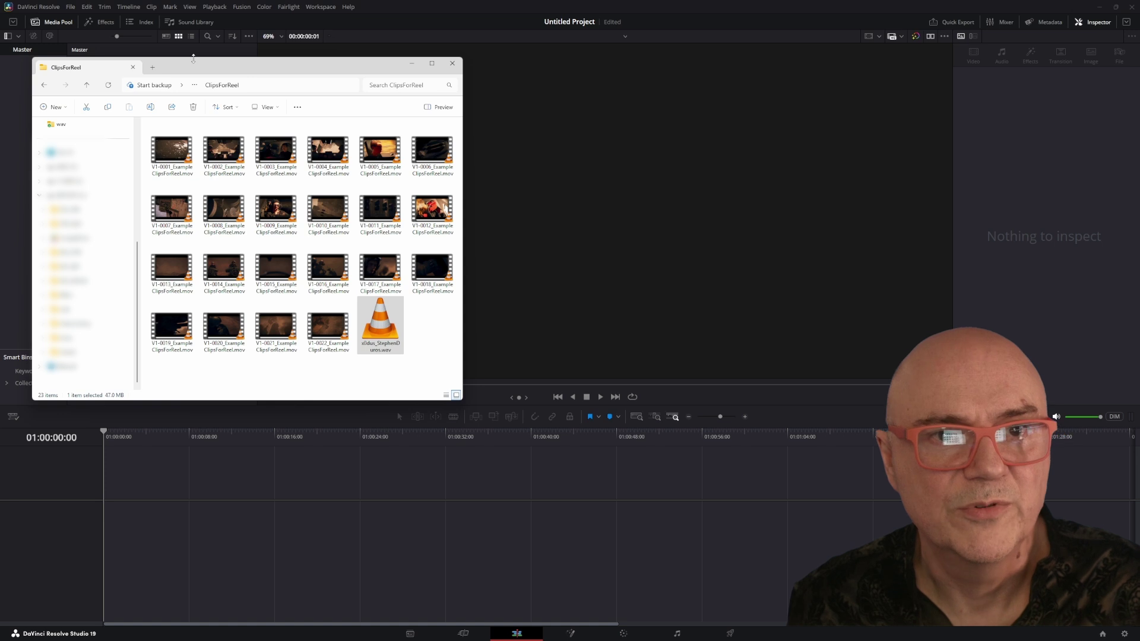
left_click_drag(193, 59, 599, 60)
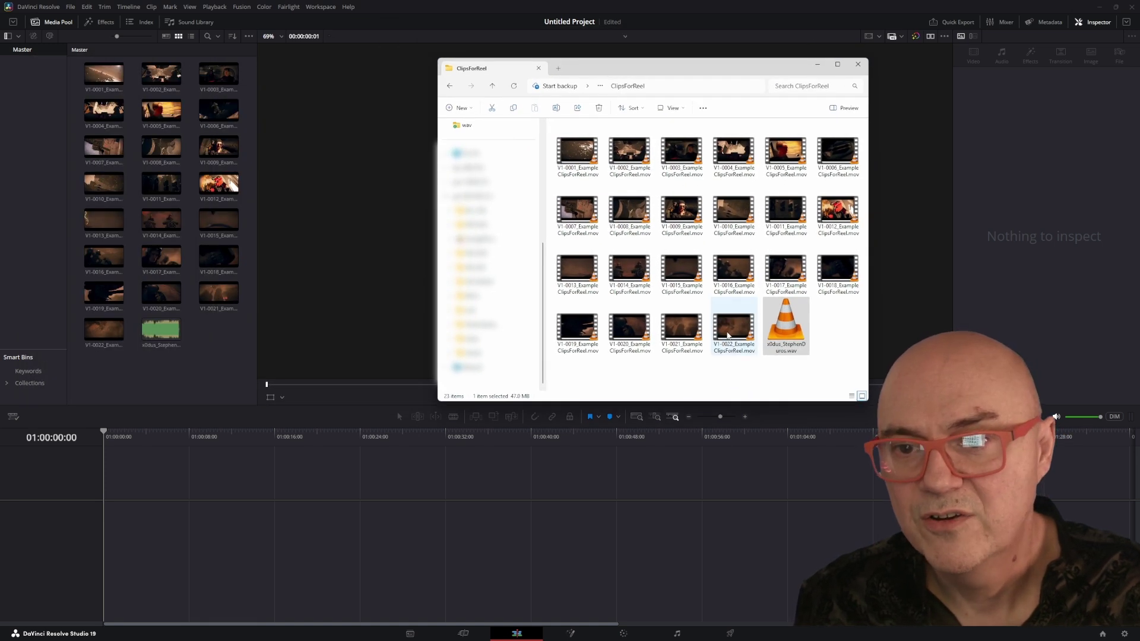
mouse_move(729, 335)
left_mouse_down()
mouse_move(623, 358)
mouse_move(176, 326)
mouse_move(202, 342)
mouse_move(745, 347)
mouse_move(722, 325)
left_mouse_up()
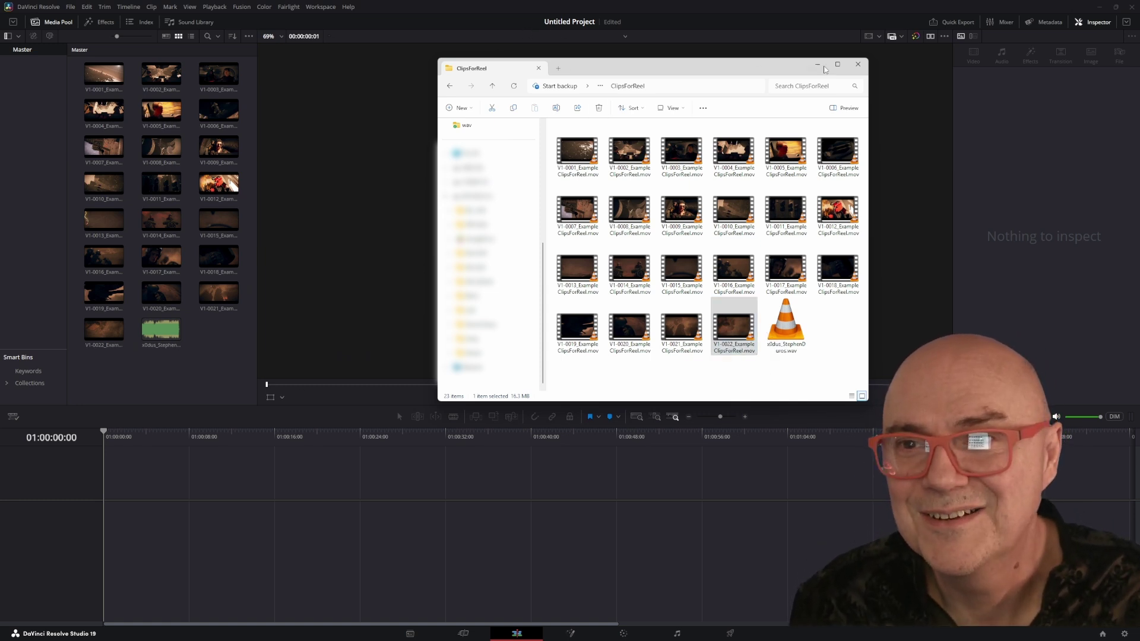
left_click(858, 64)
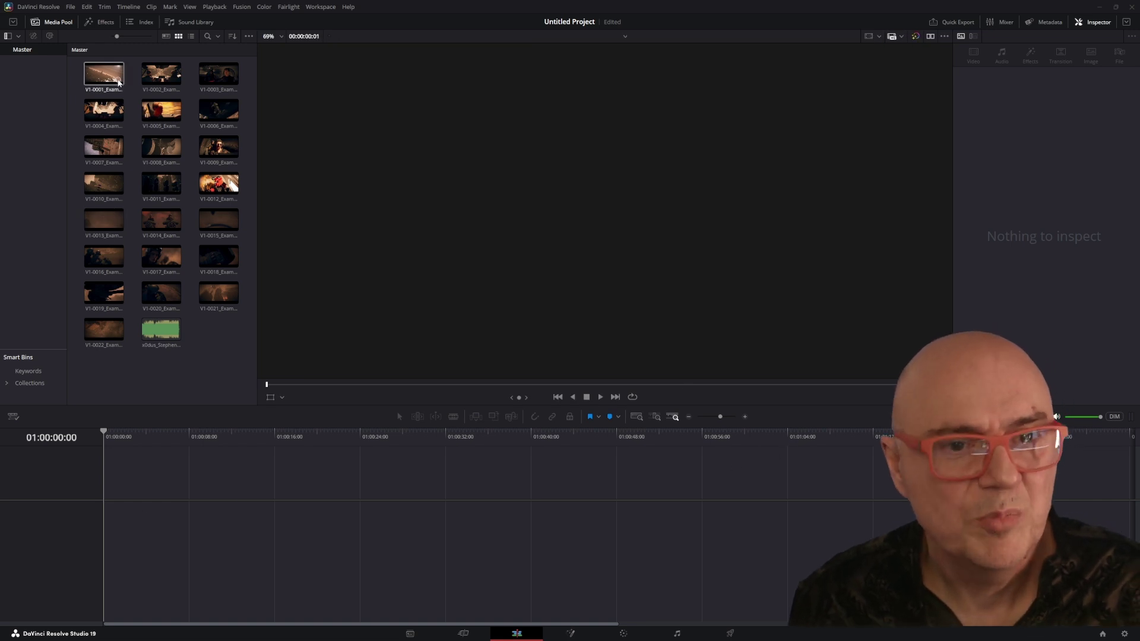
Drop V1-0001_ExampleClipsForReel.mov onto a new timeline and scrub about three seconds in
left_click_drag(104, 74, 169, 511)
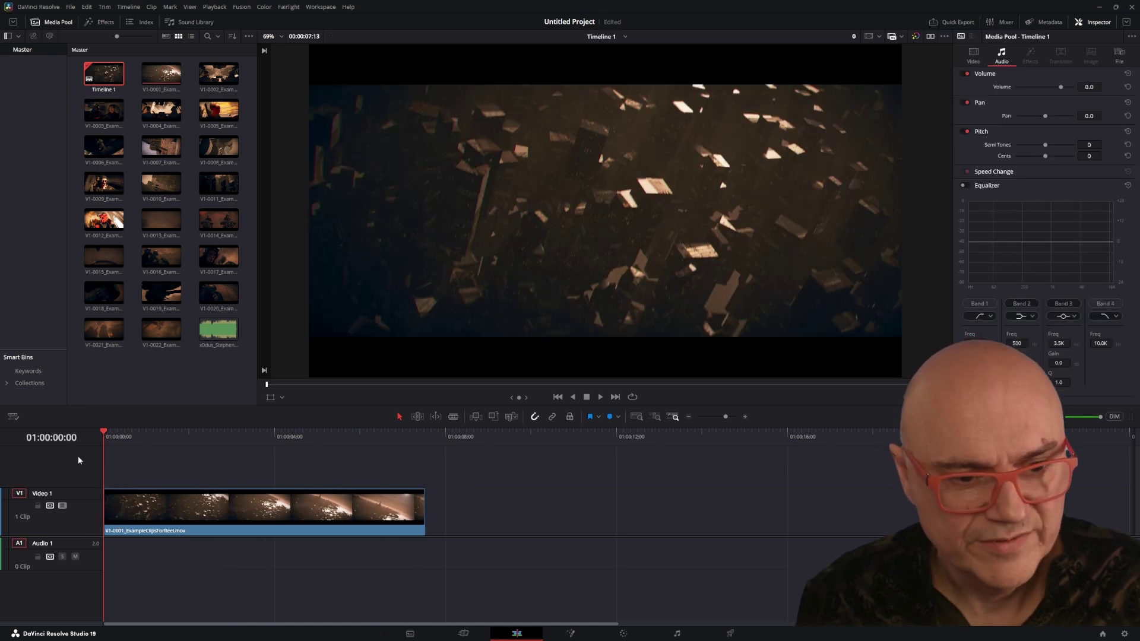
mouse_move(105, 433)
left_mouse_down()
mouse_move(386, 430)
mouse_move(143, 430)
mouse_move(91, 418)
left_mouse_up()
left_click(265, 414)
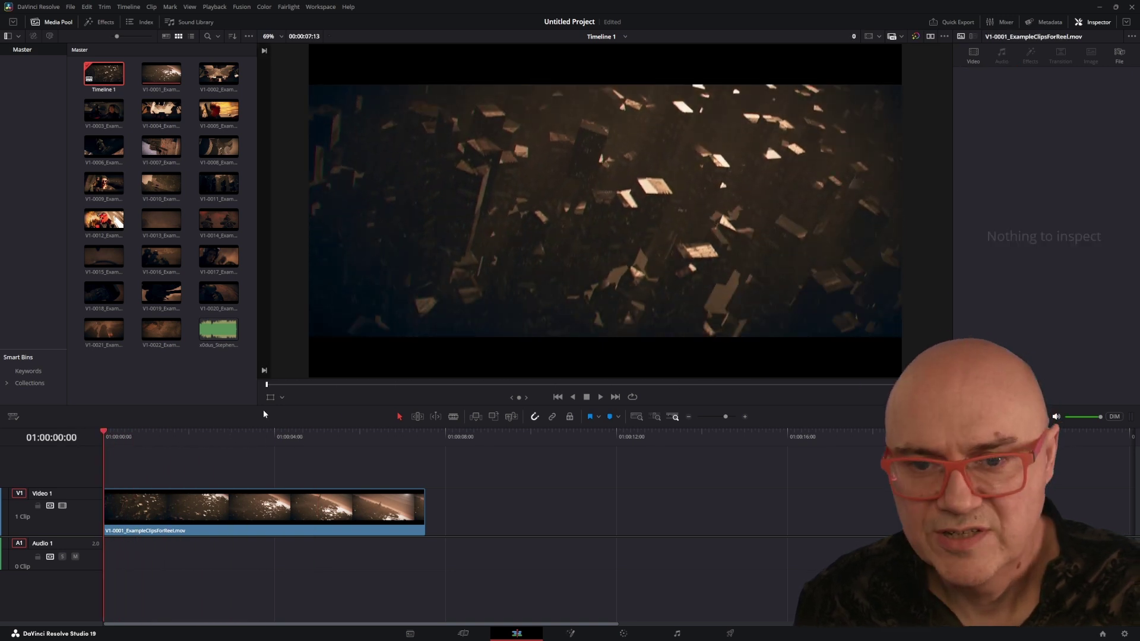
Play the timeline, stop it, and return the playhead to the start
left_click(600, 397)
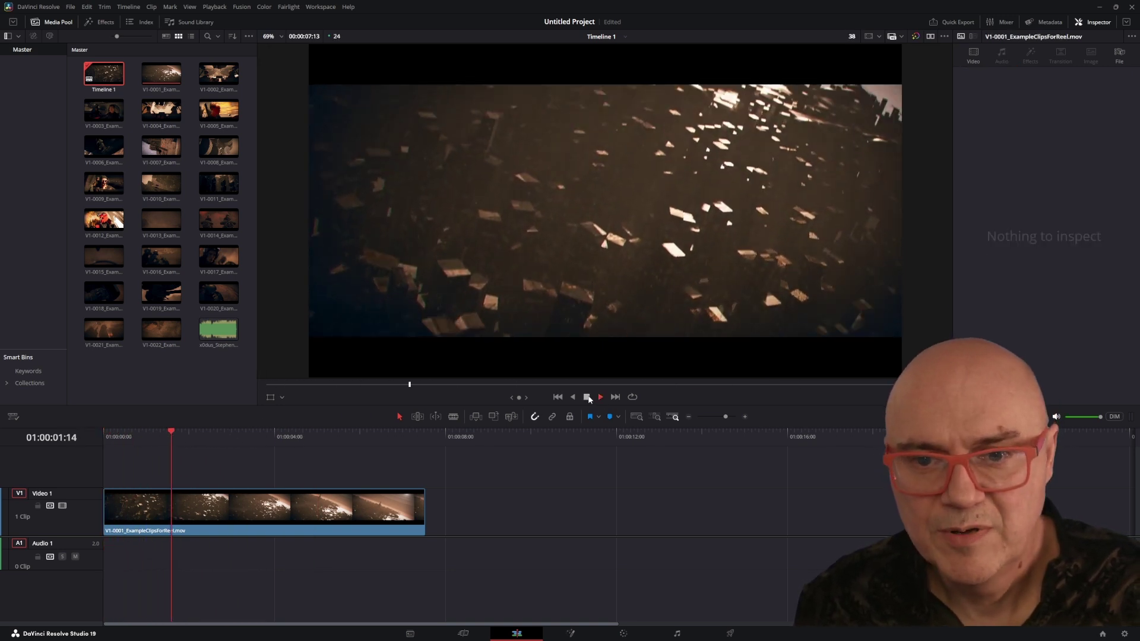
left_click_drag(481, 386, 237, 385)
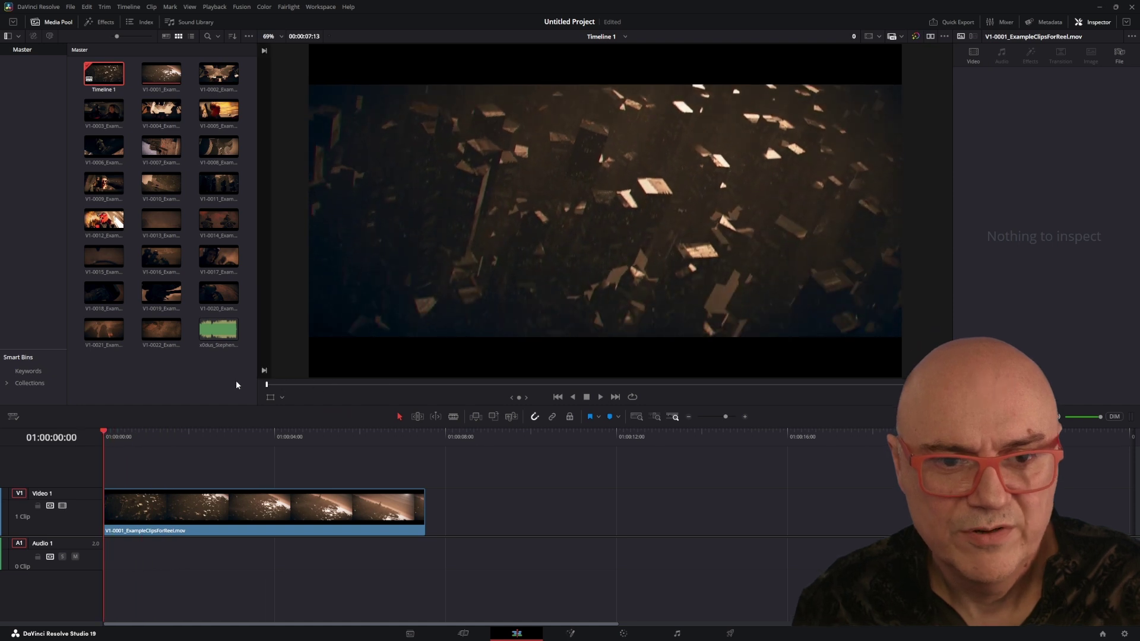
key("space")
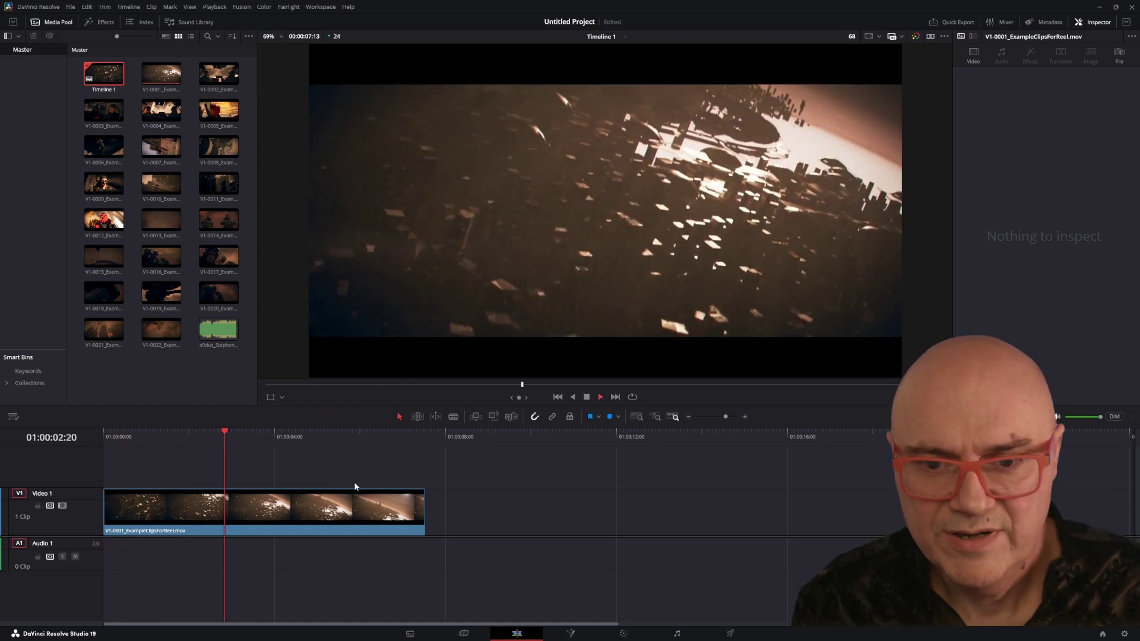
key("space")
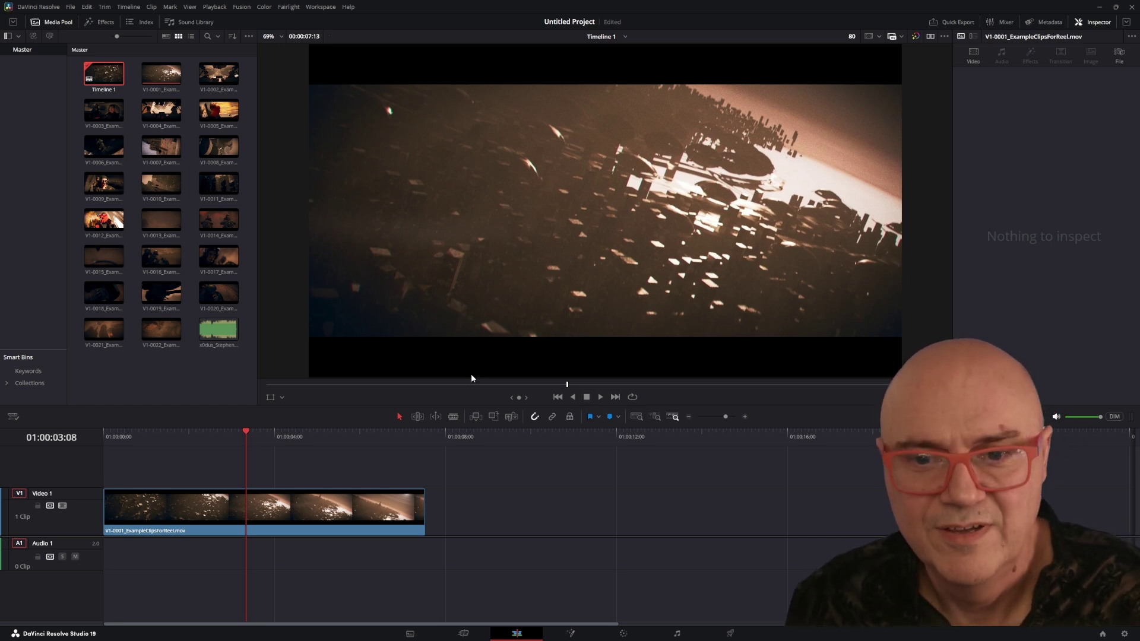
left_click_drag(564, 386, 234, 390)
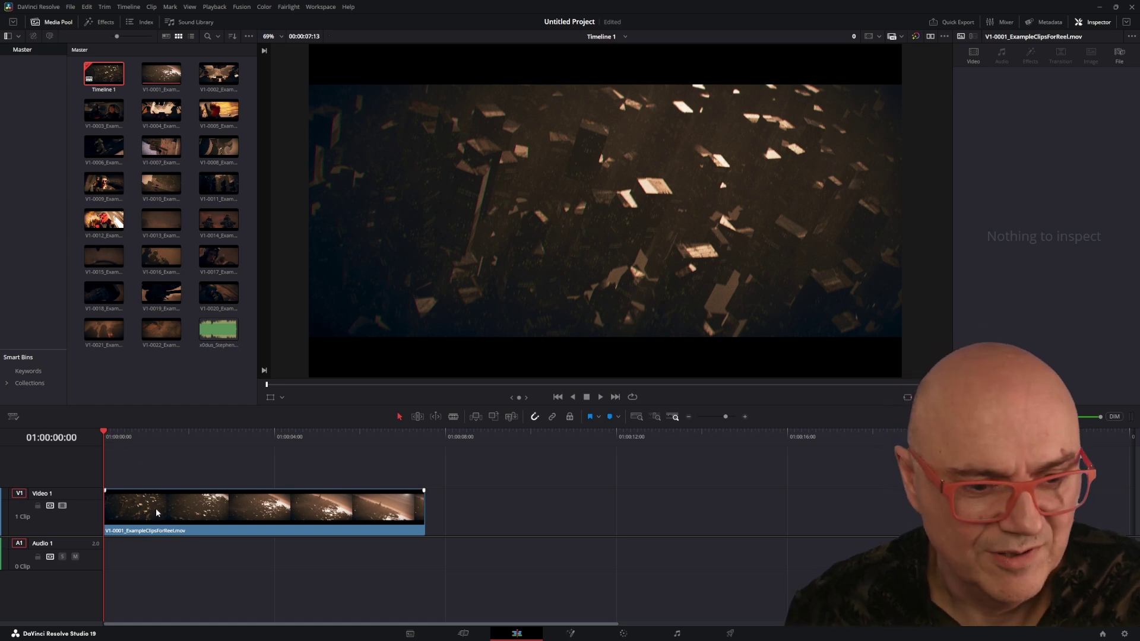
Preview the clip's opening and trim its start edge later, adjusting it slightly back
left_click_drag(108, 432, 127, 448)
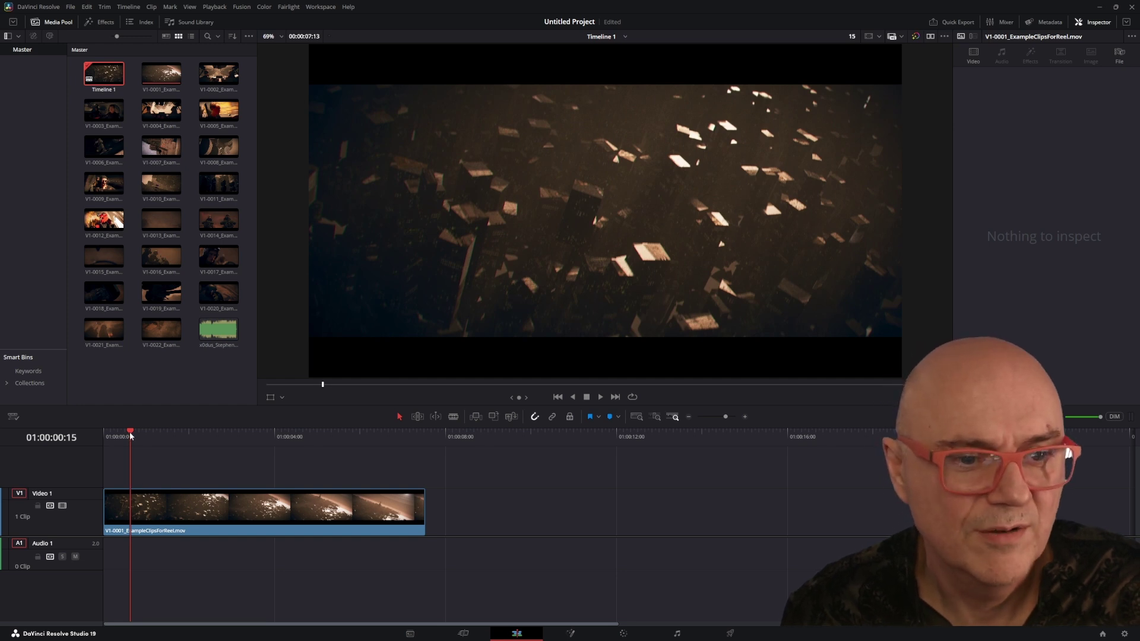
left_click_drag(130, 435, 125, 439)
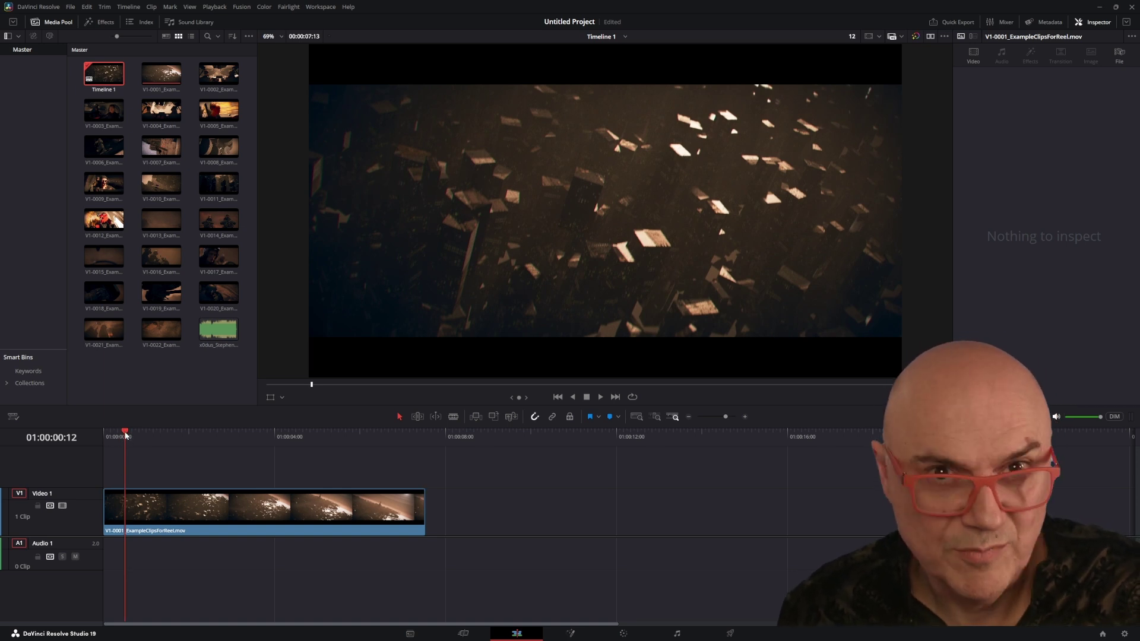
mouse_move(125, 437)
left_mouse_down()
mouse_move(224, 440)
mouse_move(108, 449)
mouse_move(133, 440)
left_mouse_up()
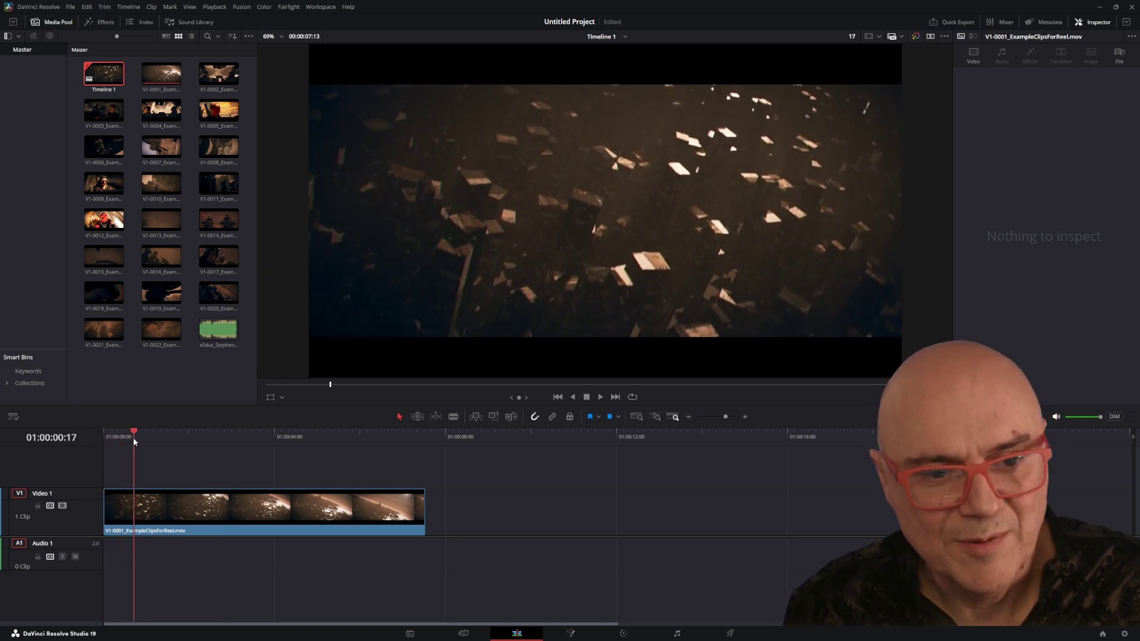
left_click(103, 506)
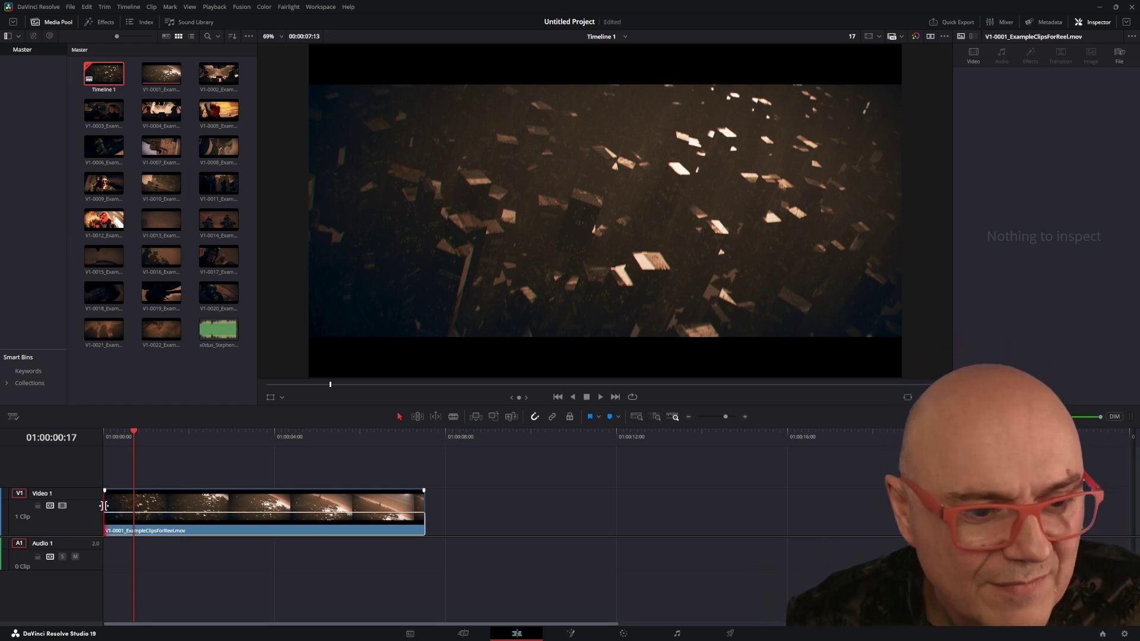
left_click_drag(105, 506, 132, 505)
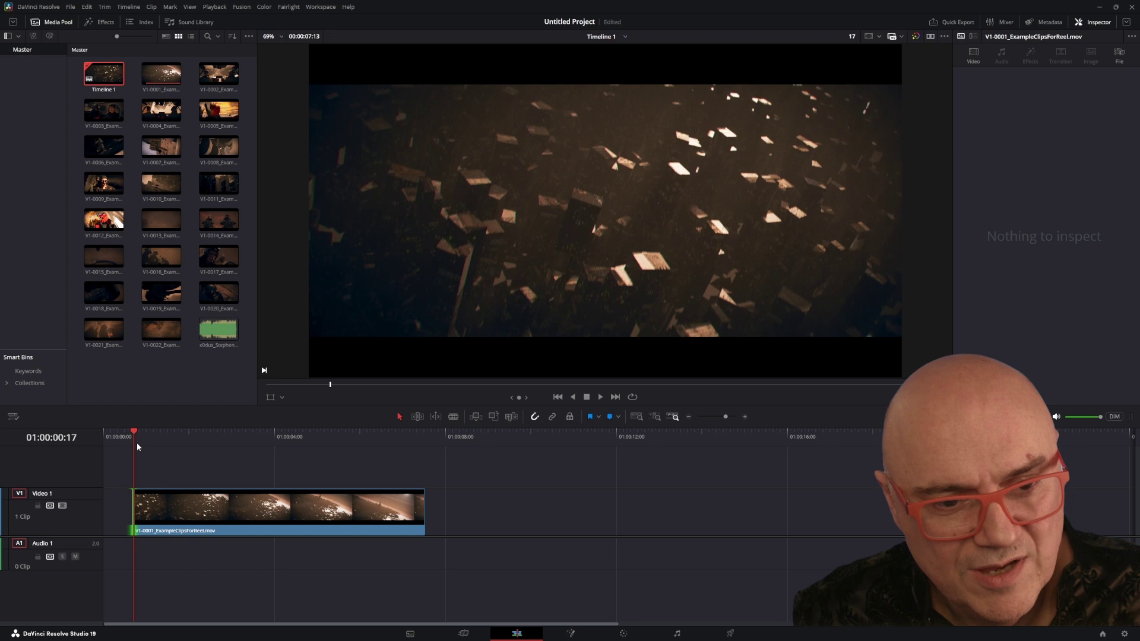
mouse_move(136, 443)
left_mouse_down()
mouse_move(276, 451)
mouse_move(124, 447)
mouse_move(143, 450)
mouse_move(109, 460)
mouse_move(163, 458)
mouse_move(141, 465)
left_mouse_up()
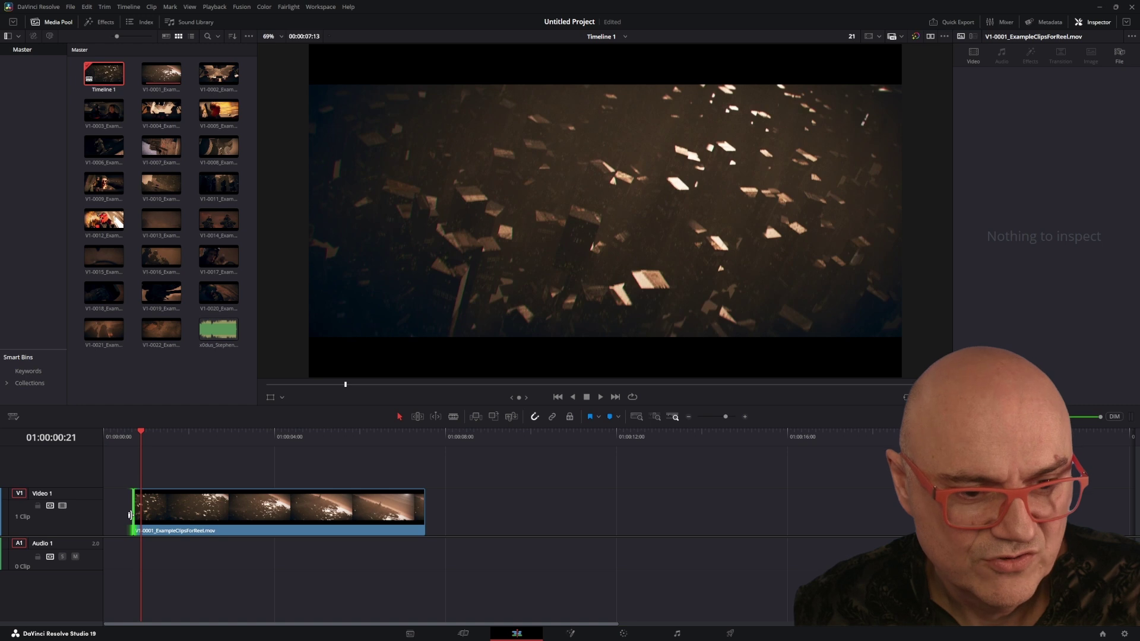
mouse_move(130, 515)
left_mouse_down()
mouse_move(114, 515)
mouse_move(141, 514)
left_mouse_up()
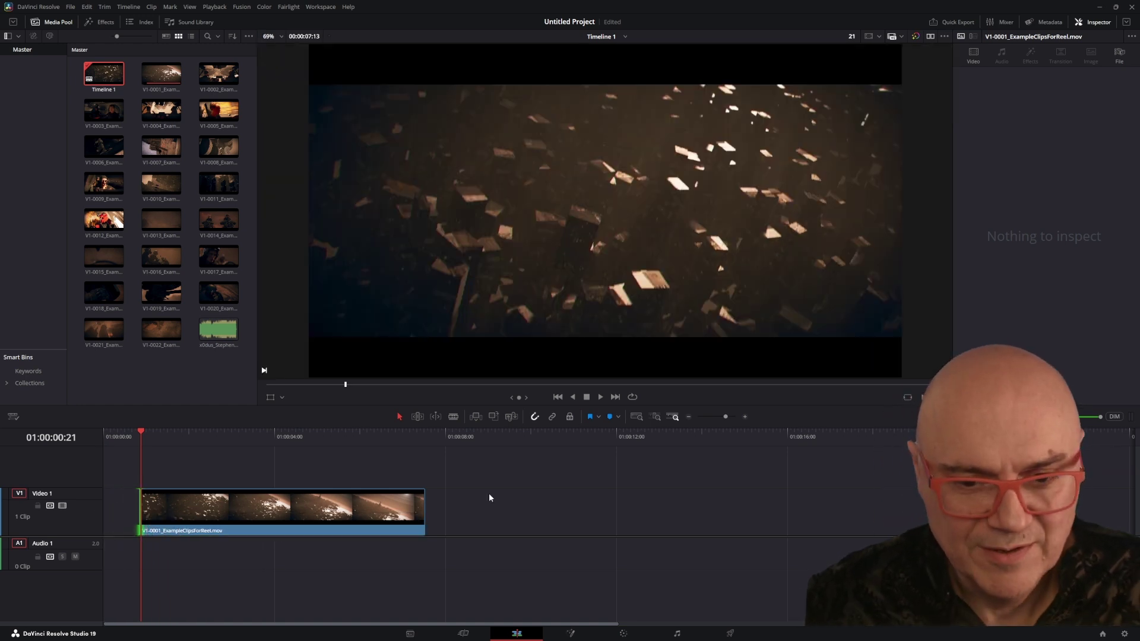
Trim the clip's end earlier and move it flush to the timeline start
left_click_drag(291, 436, 395, 457)
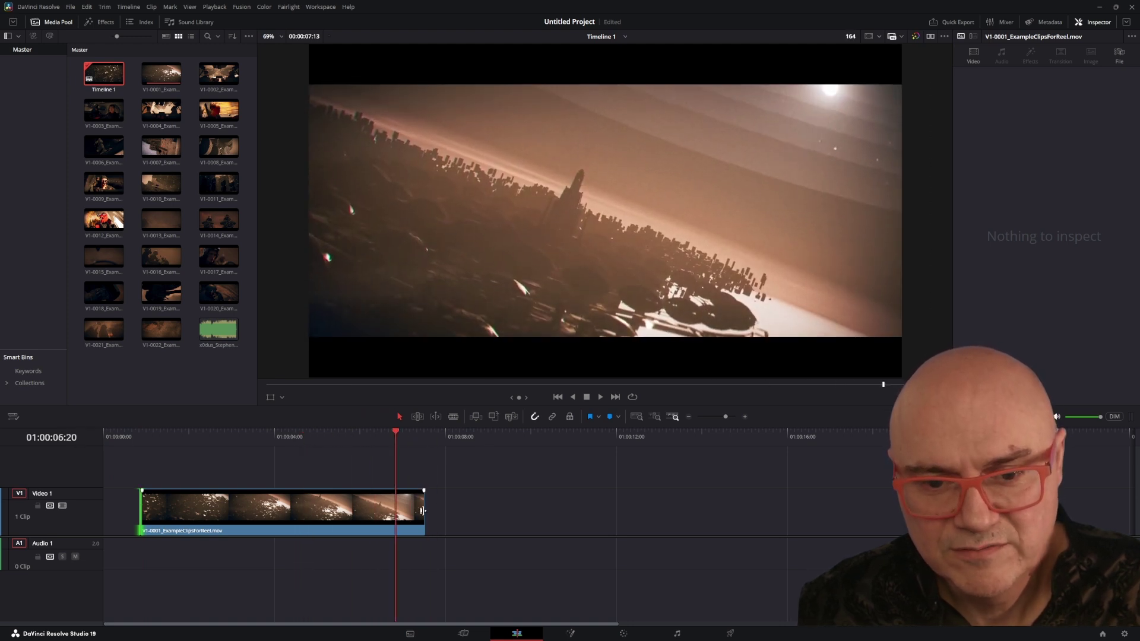
left_click_drag(424, 512, 334, 509)
left_click_drag(390, 434, 230, 463)
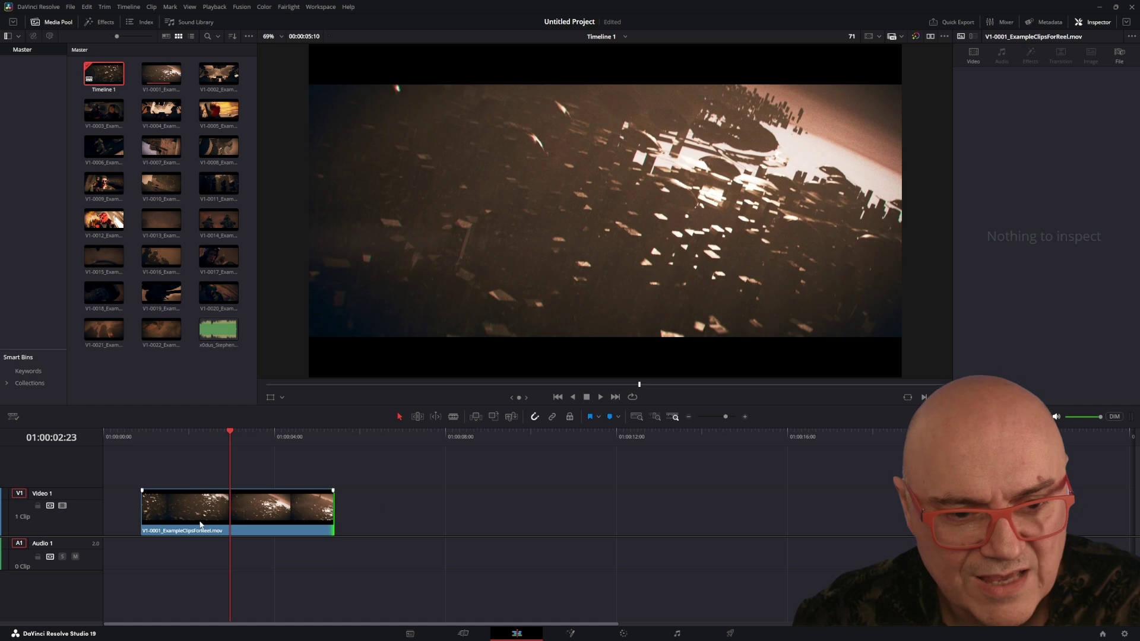
left_click_drag(186, 512, 147, 513)
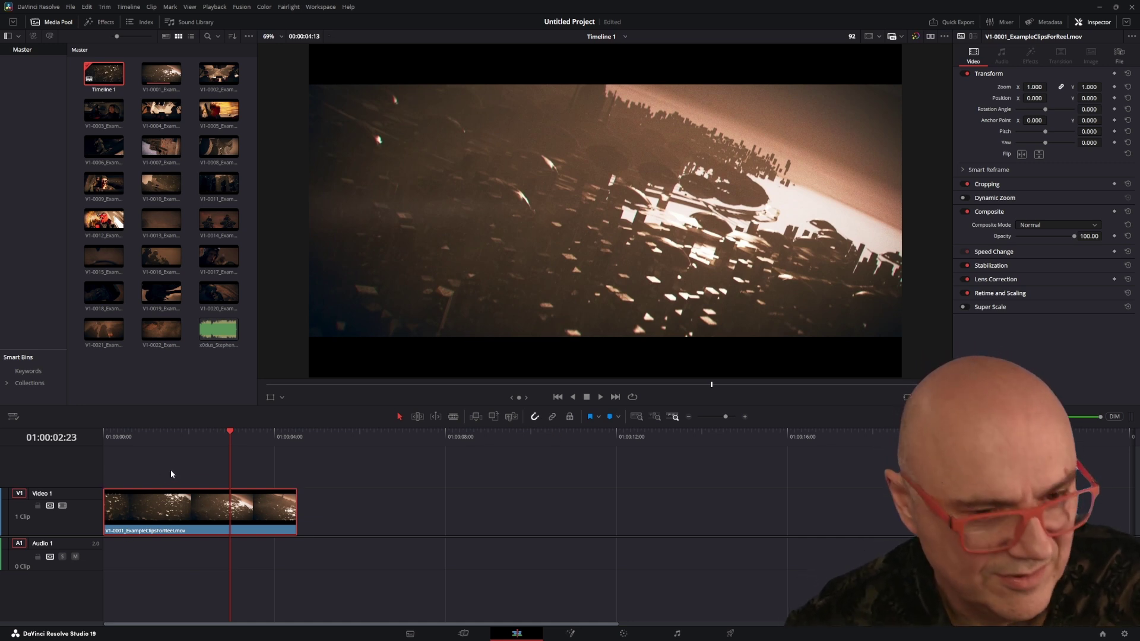
Drop V1-0016 after V1-0001, and V1-0018, V1-0019, V1-0021, V1-0022 further along Video 1
left_click_drag(227, 430, 202, 455)
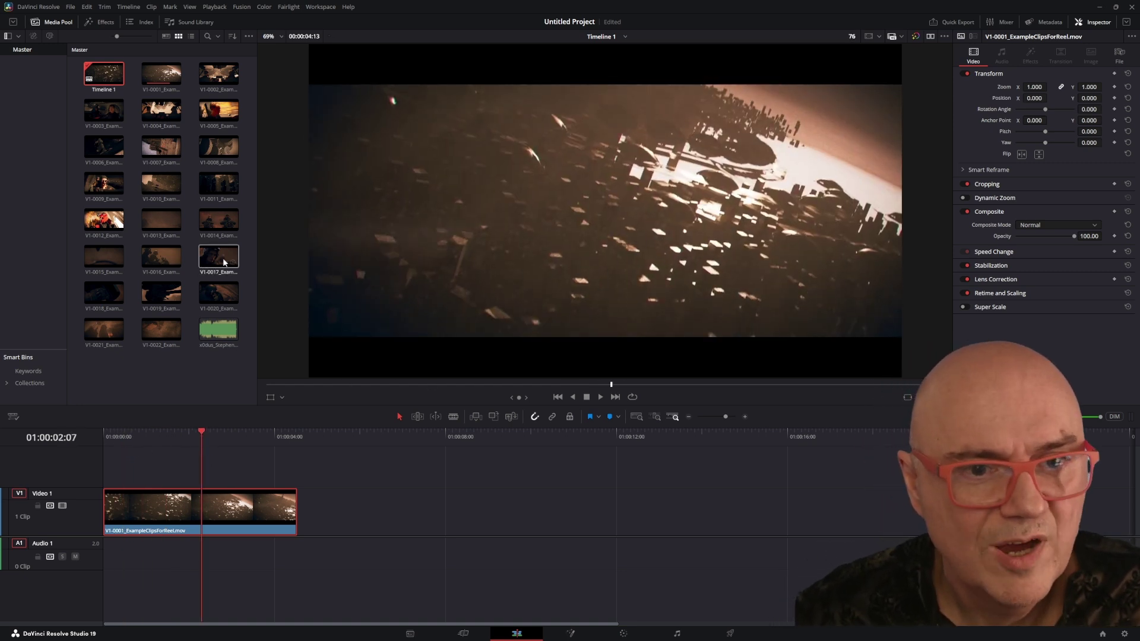
left_click_drag(166, 259, 298, 507)
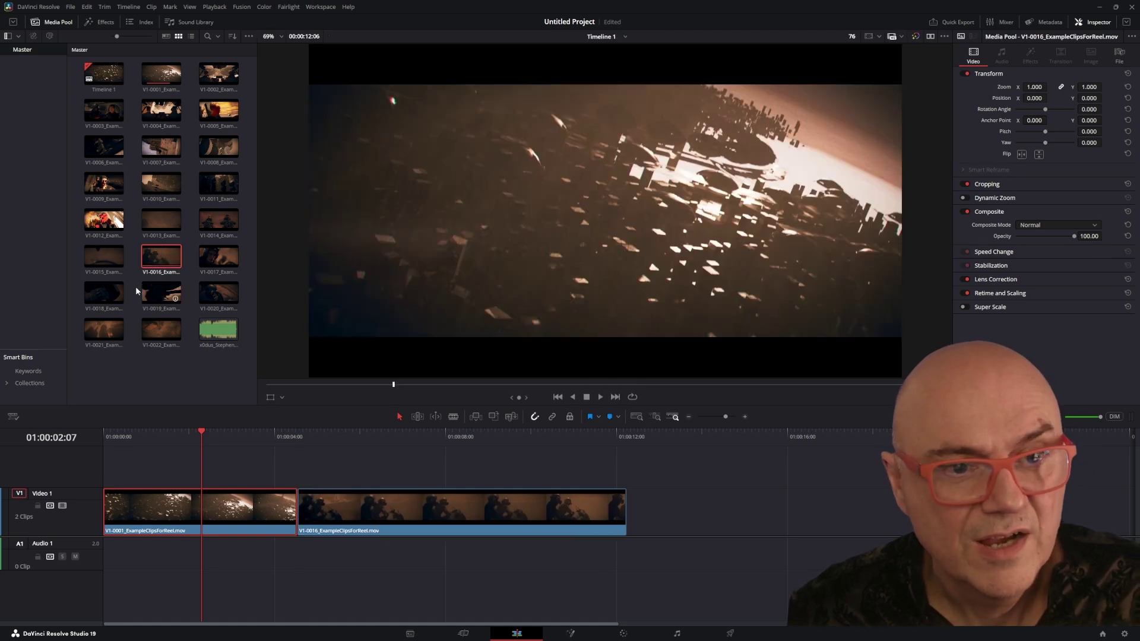
left_click_drag(169, 357, 677, 507)
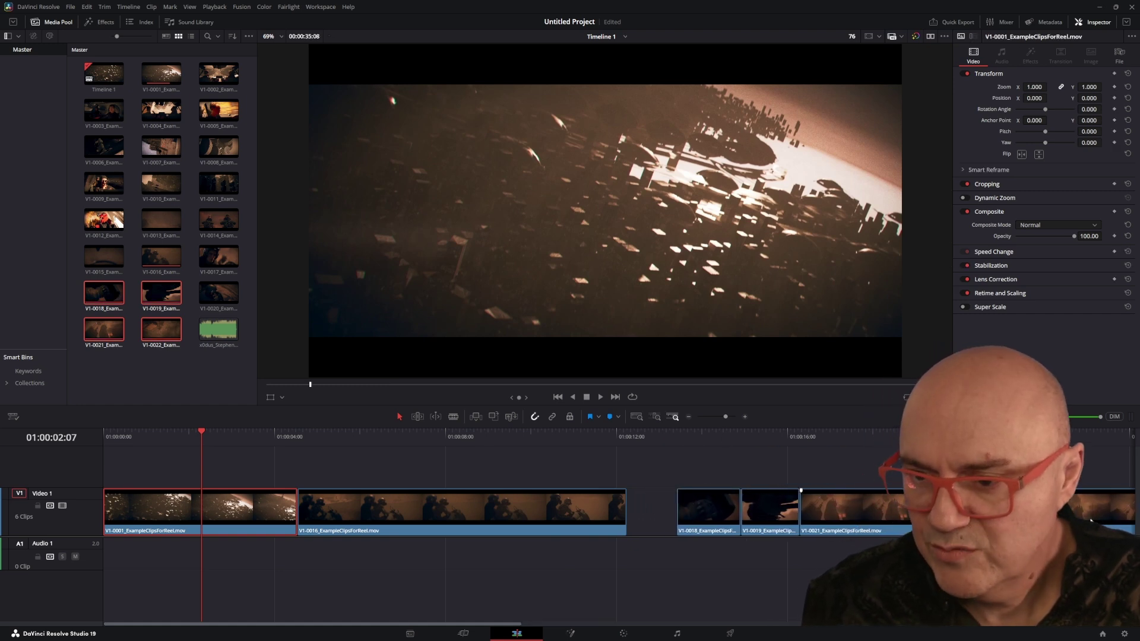
Preview the new clips, delete the gap on Video 1, and shift V1-0018 onward back right
left_click_drag(210, 433, 647, 516)
left_click(648, 520)
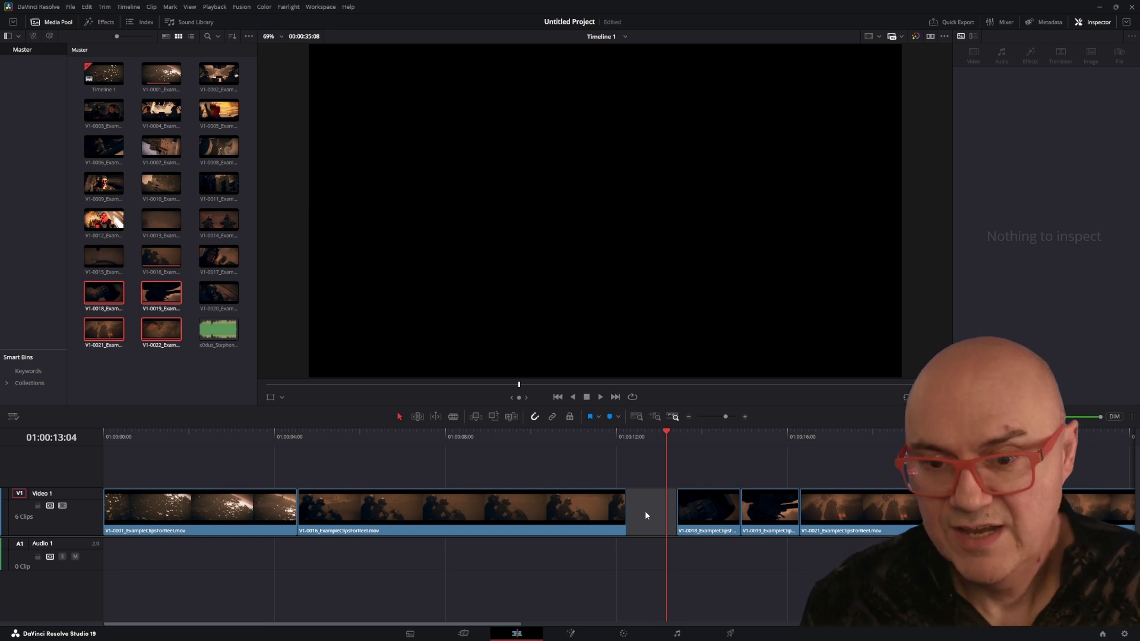
key("Delete")
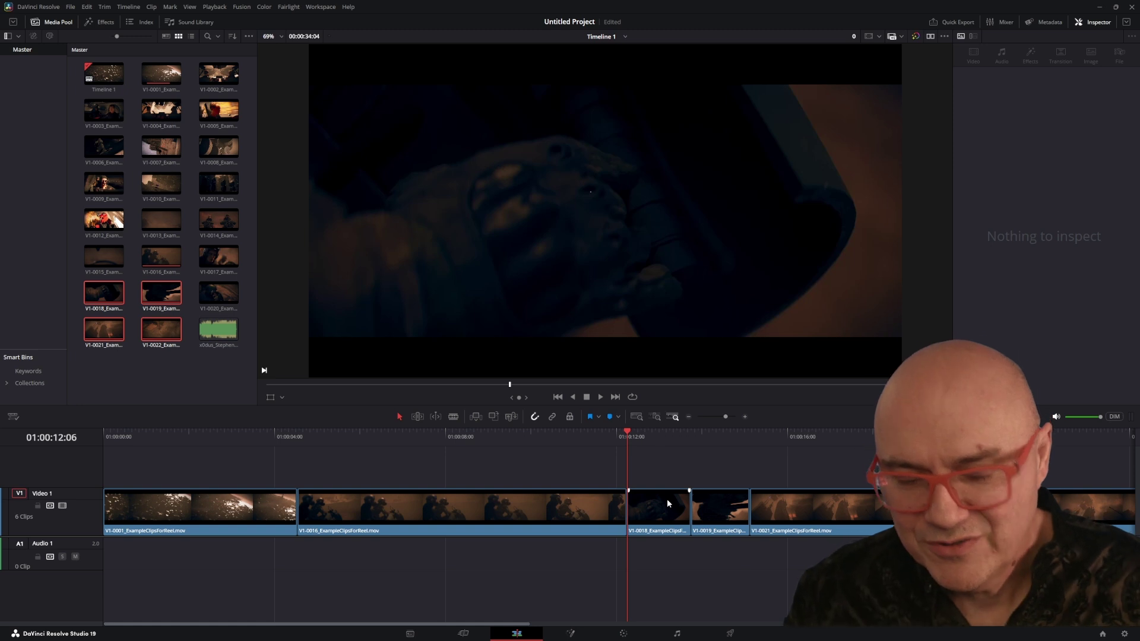
left_click_drag(632, 521, 677, 512)
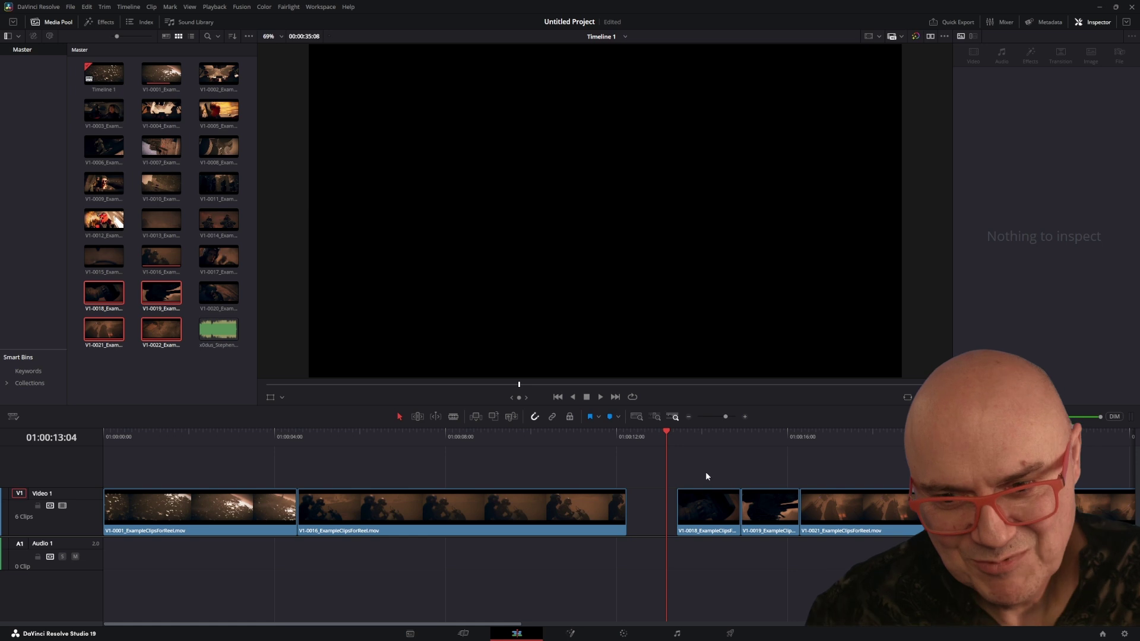
Try deleting the gap before V1-0018, undo it, and zoom the timeline out to see all clips
left_click(657, 510)
key("Delete")
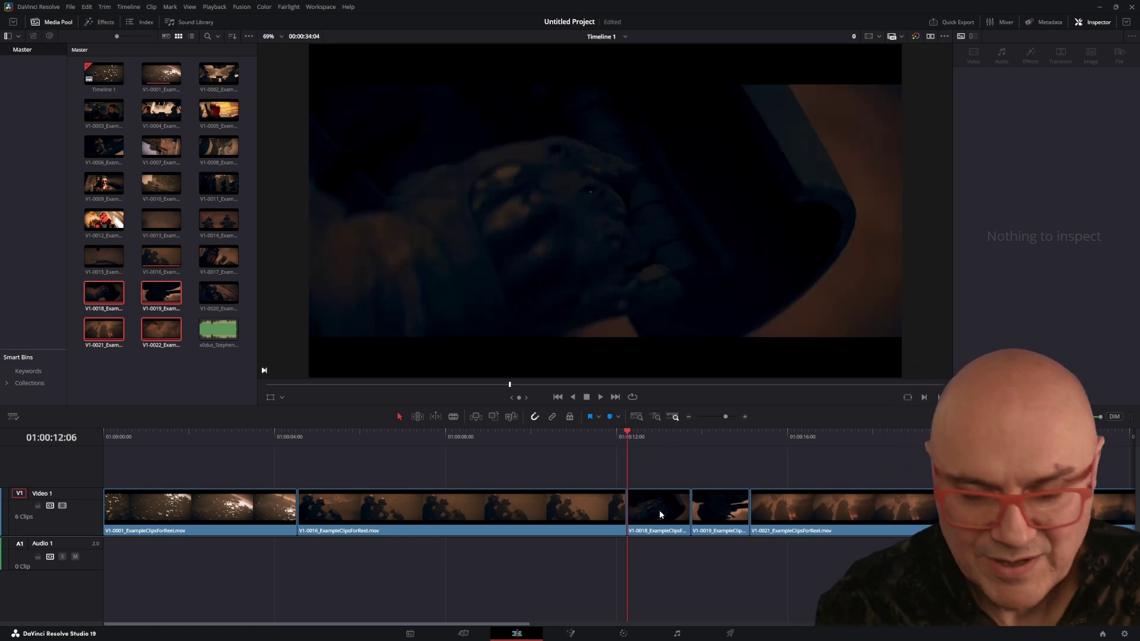
key("ctrl+z")
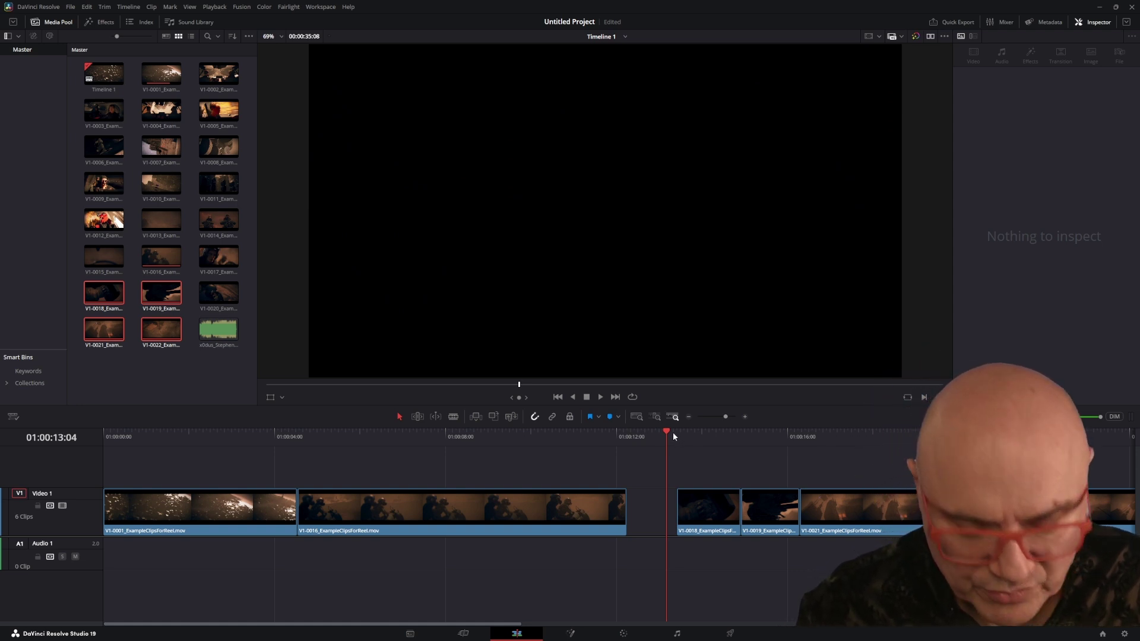
key("y")
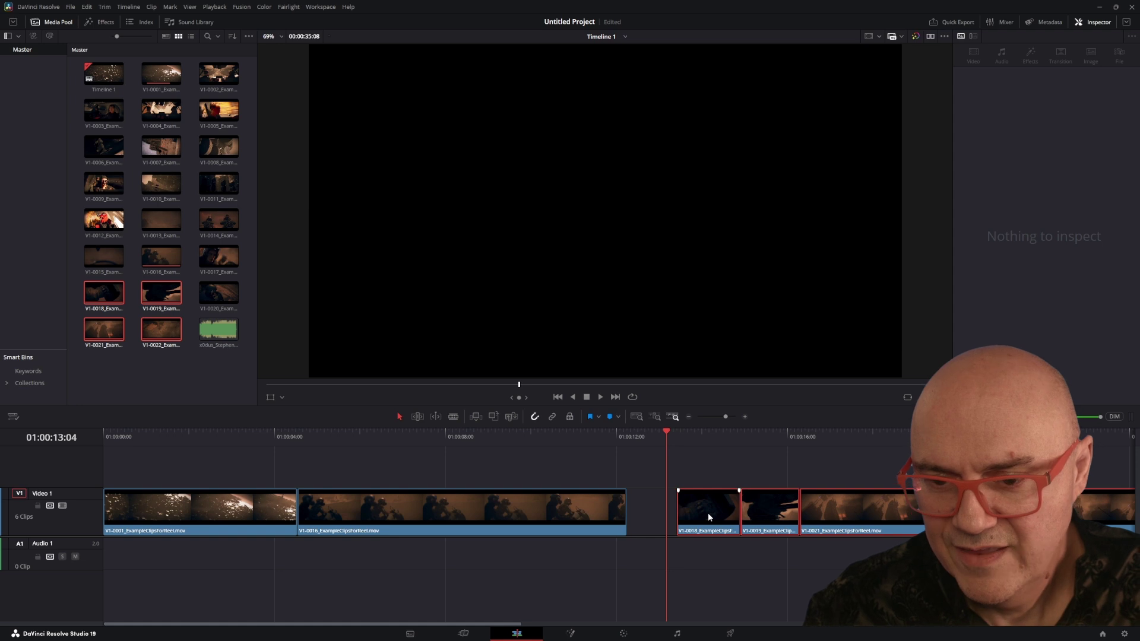
left_click(720, 572)
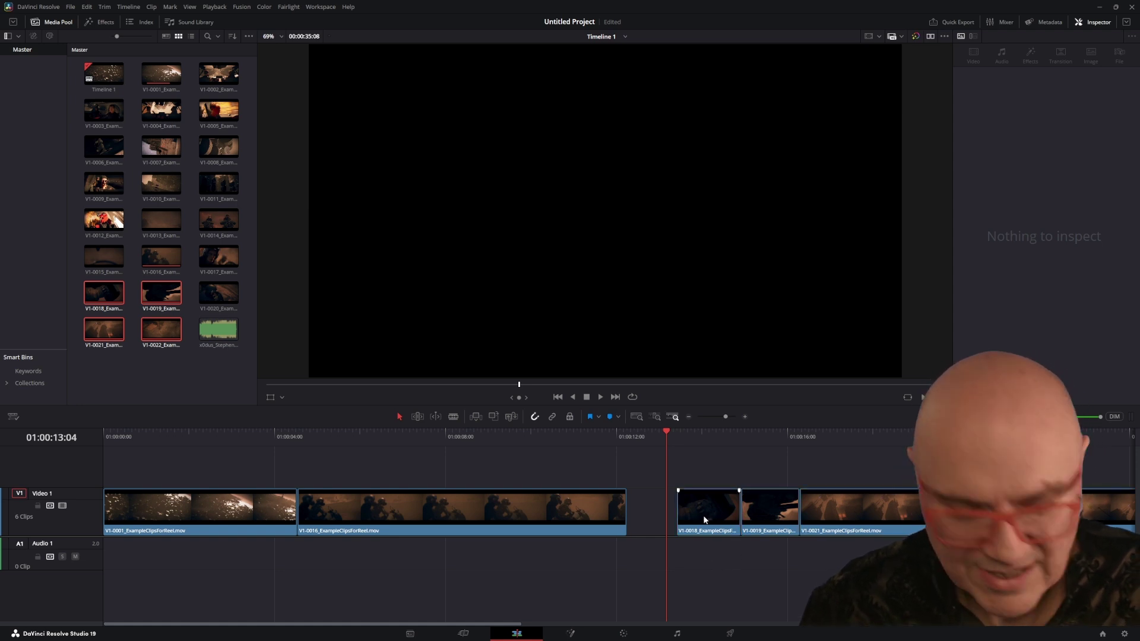
left_click(688, 416)
mouse_move(723, 416)
left_mouse_down()
mouse_move(707, 416)
mouse_move(722, 417)
left_mouse_up()
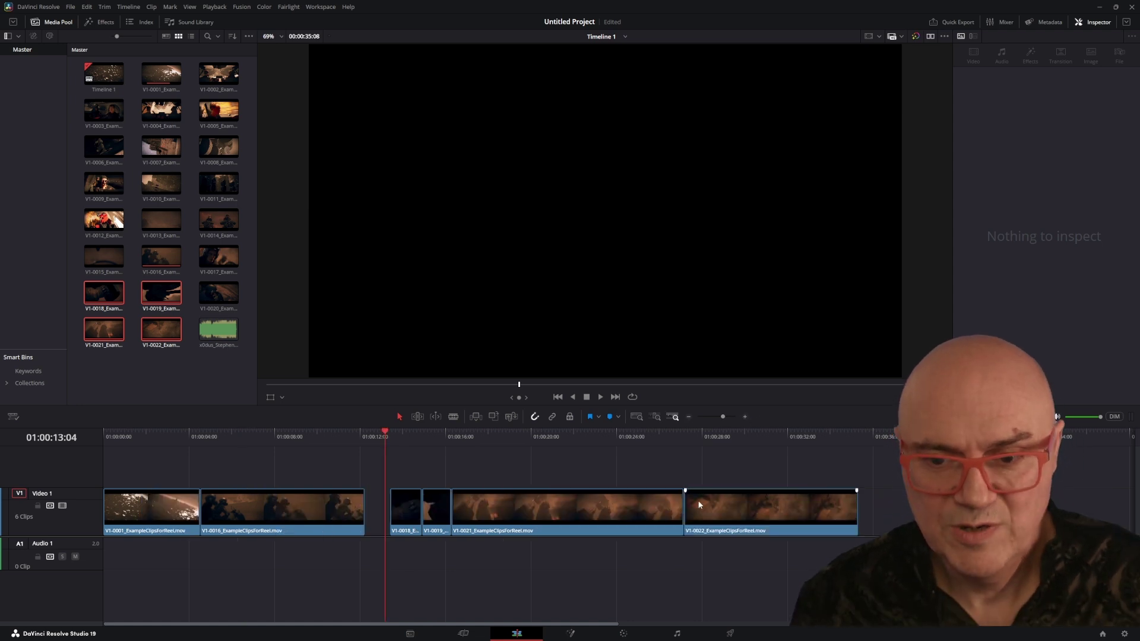
Reposition the four later clips, nudging V1-0018 and V1-0019 left toward the earlier clips
left_click_drag(408, 466, 776, 515)
left_click_drag(590, 514, 623, 509)
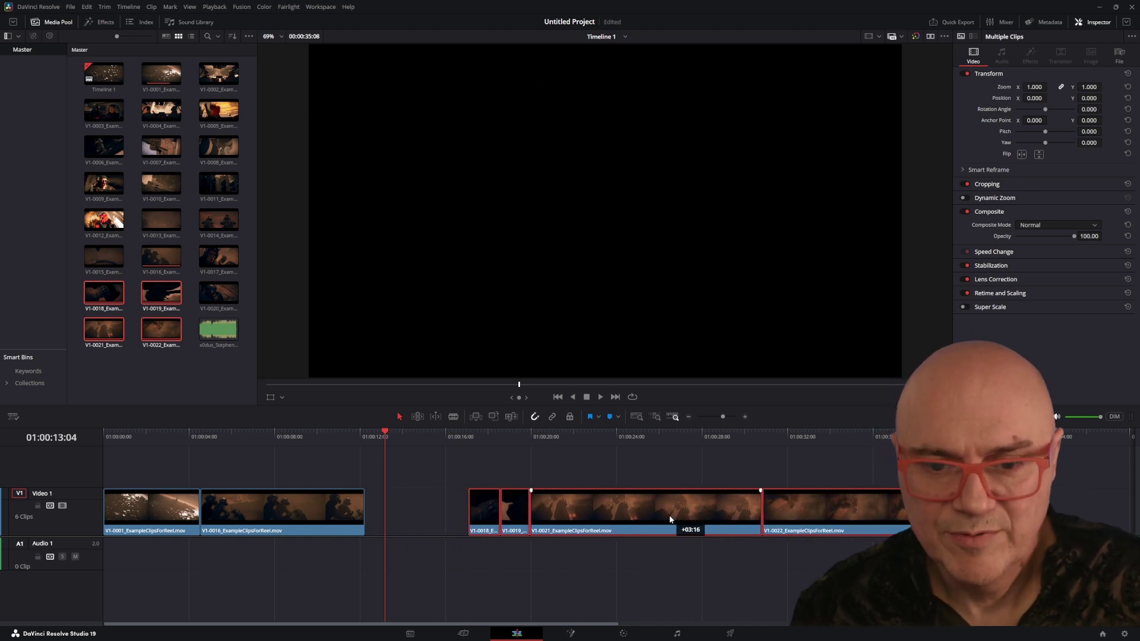
left_click(502, 454)
left_click_drag(479, 520, 440, 519)
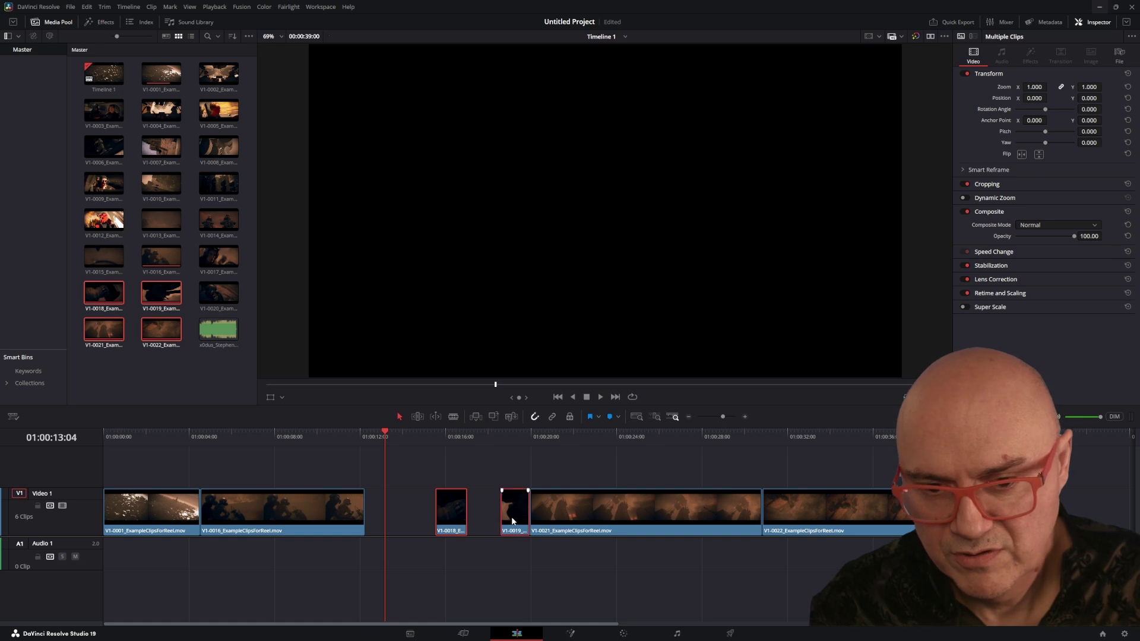
left_click_drag(513, 521, 506, 519)
left_click(493, 512)
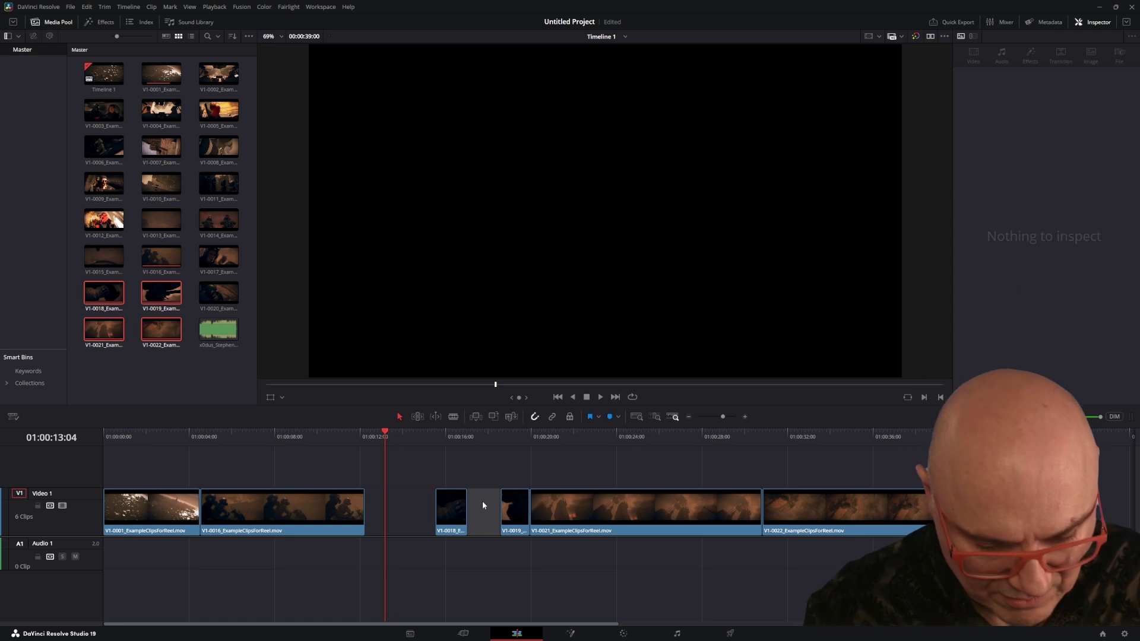
left_click(480, 465)
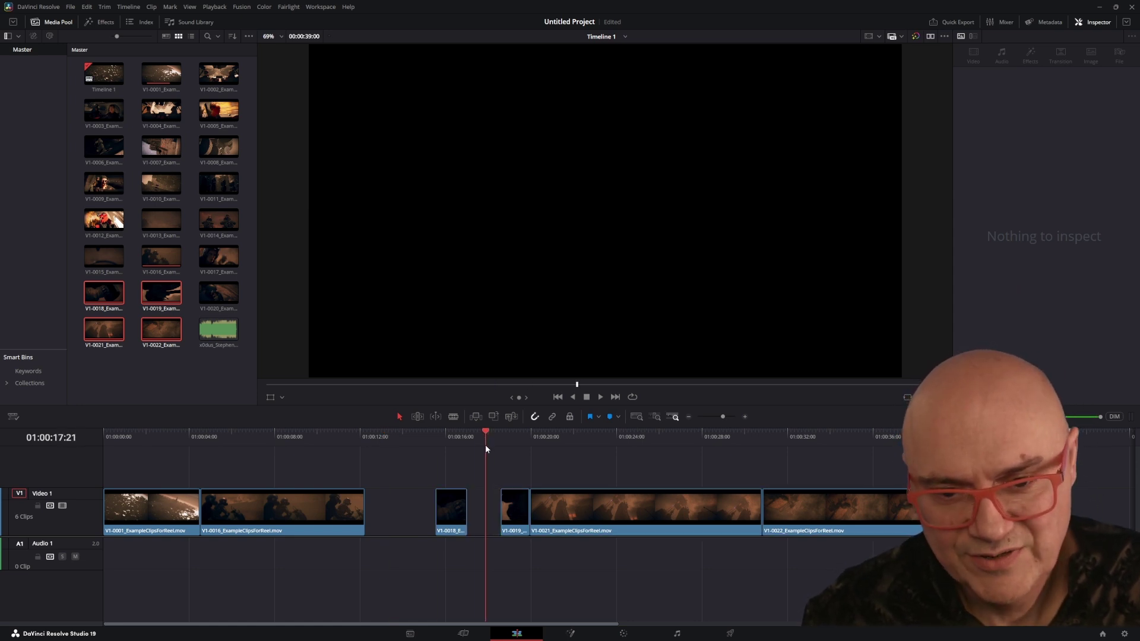
Shift V1-0019 onward left and ripple-delete the gaps before and after V1-0018
left_click_drag(494, 481, 772, 513)
mouse_move(598, 522)
left_mouse_down()
mouse_move(565, 522)
mouse_move(605, 523)
left_mouse_up()
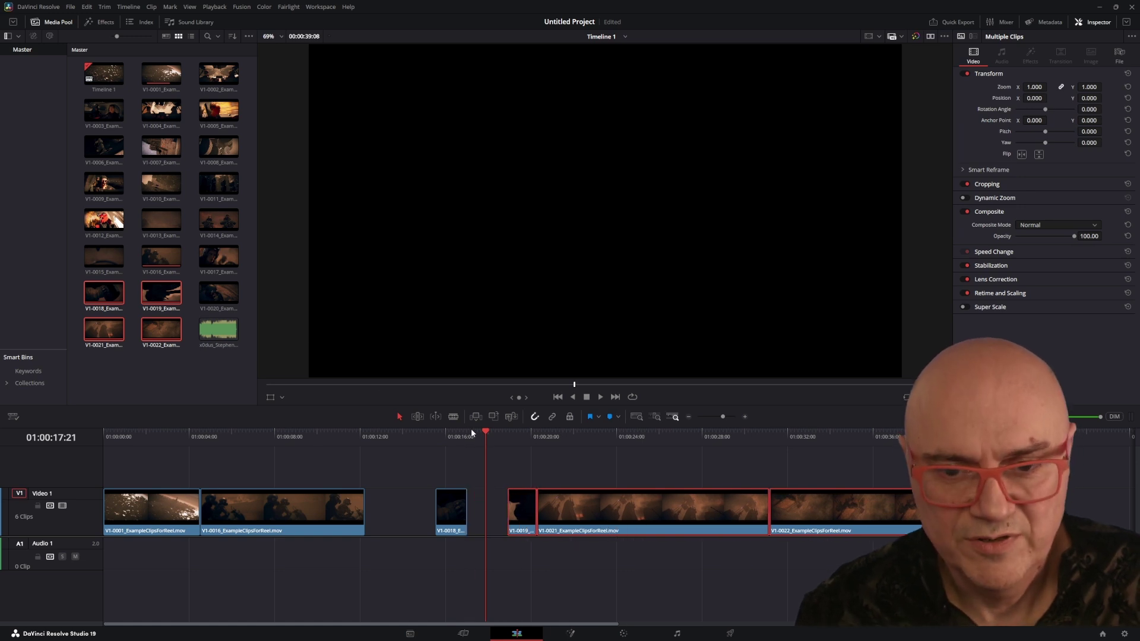
left_click(486, 512)
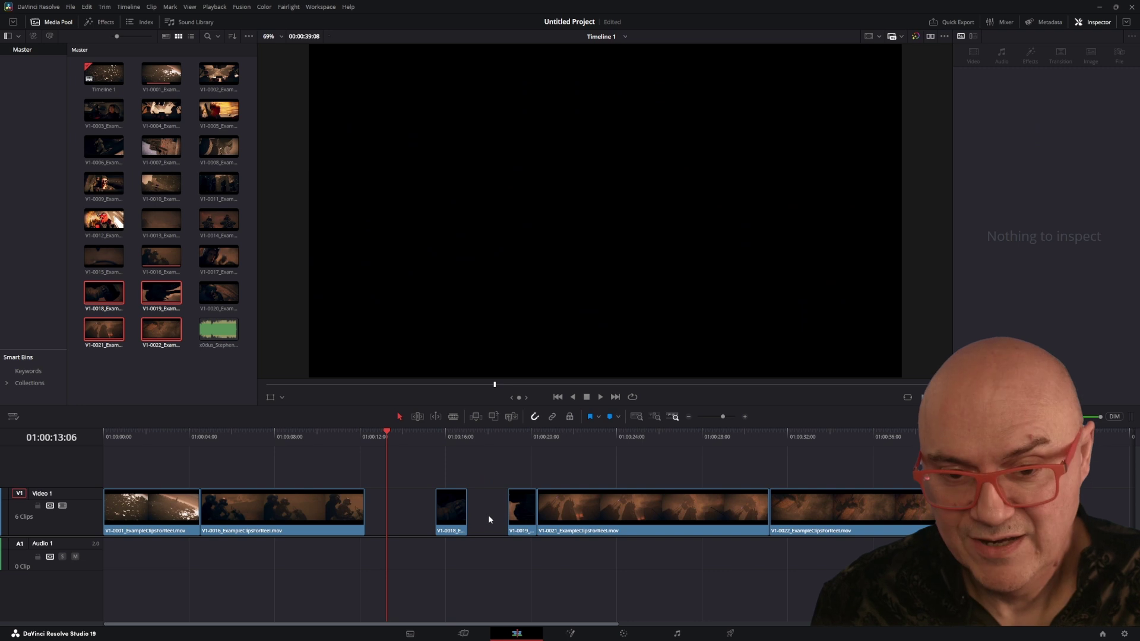
left_click(489, 515)
key("Delete")
left_click(404, 516)
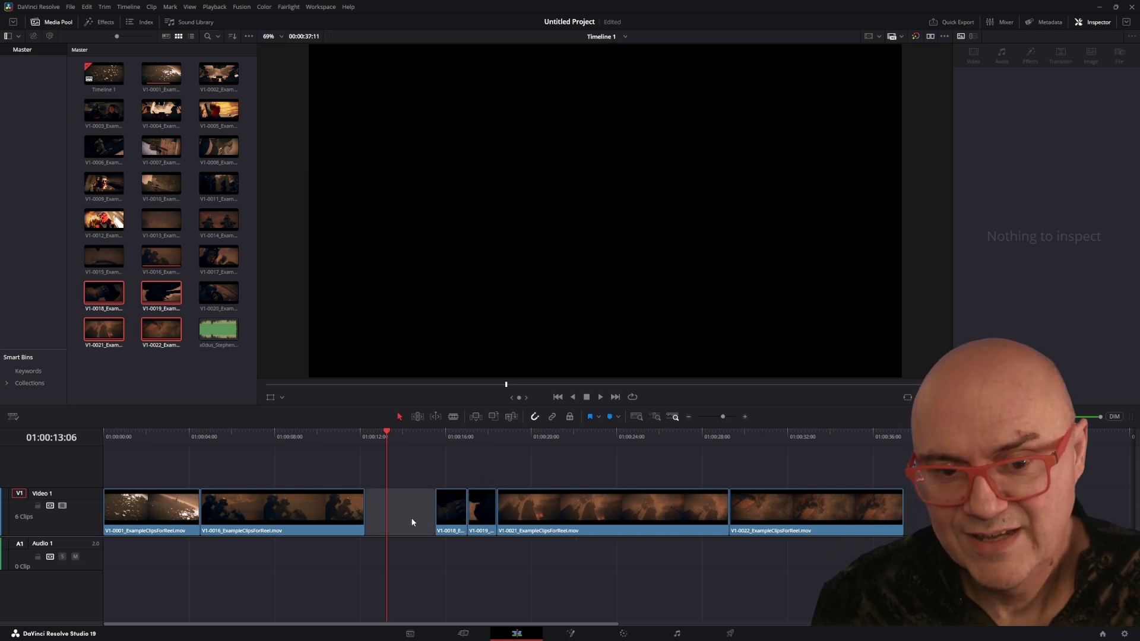
key("Delete")
left_click_drag(363, 432, 217, 475)
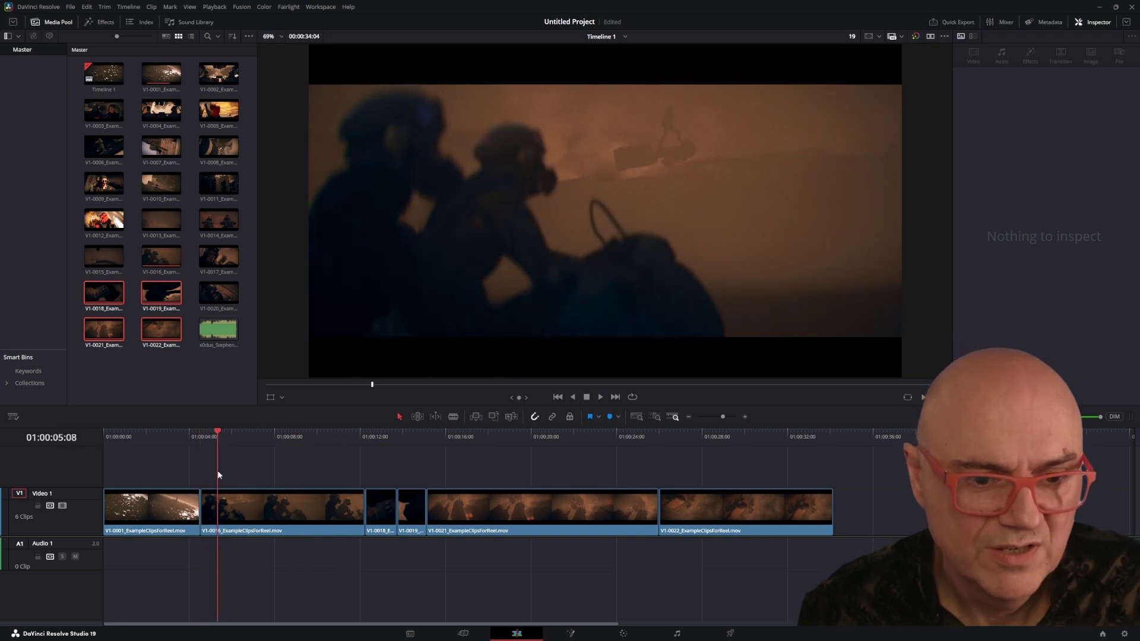
Trim V1-0016 shorter at both its head and its tail
left_click(205, 515)
left_click_drag(204, 518, 236, 524)
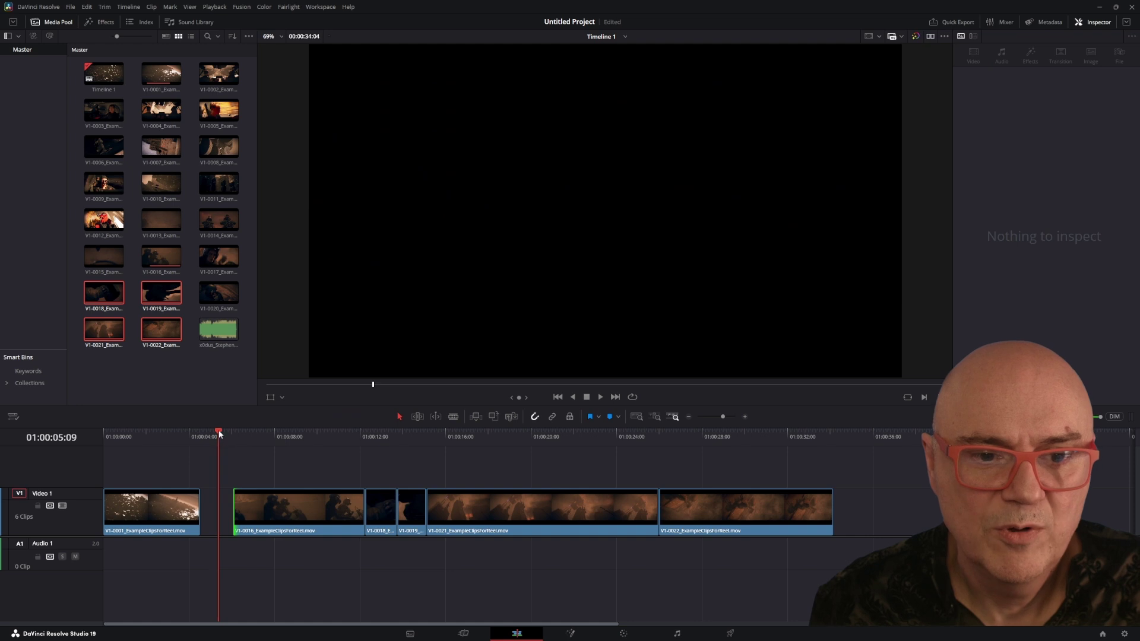
left_click_drag(219, 430, 347, 450)
left_click(357, 504)
left_click_drag(359, 503, 345, 506)
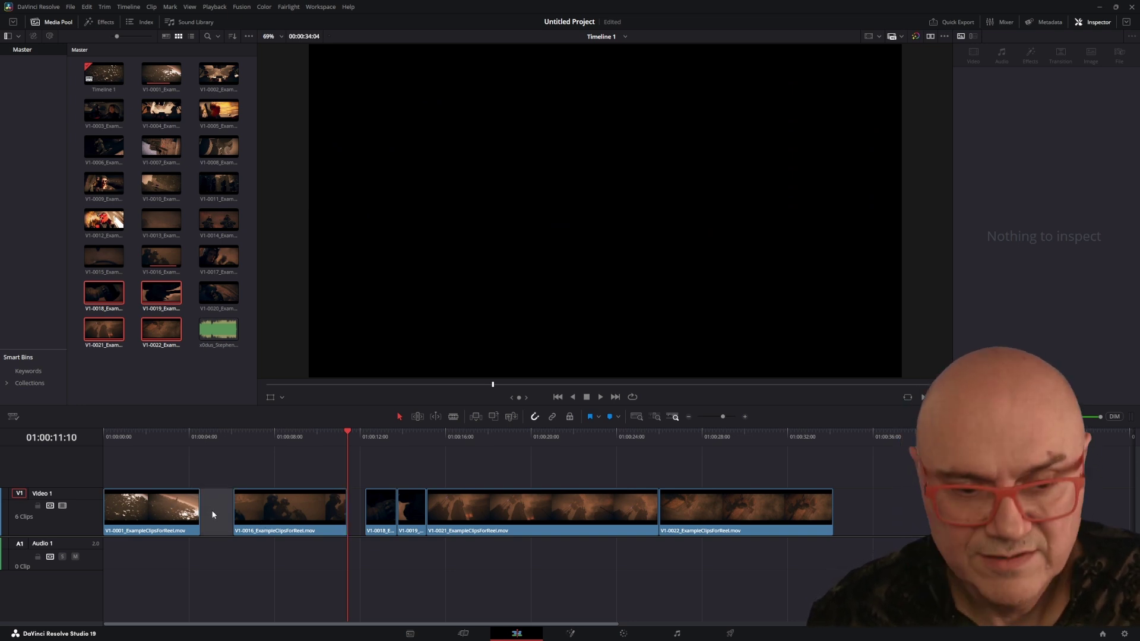
Delete the gaps before V1-0016 and V1-0018, then play from near the start
key("Delete")
left_click(321, 514)
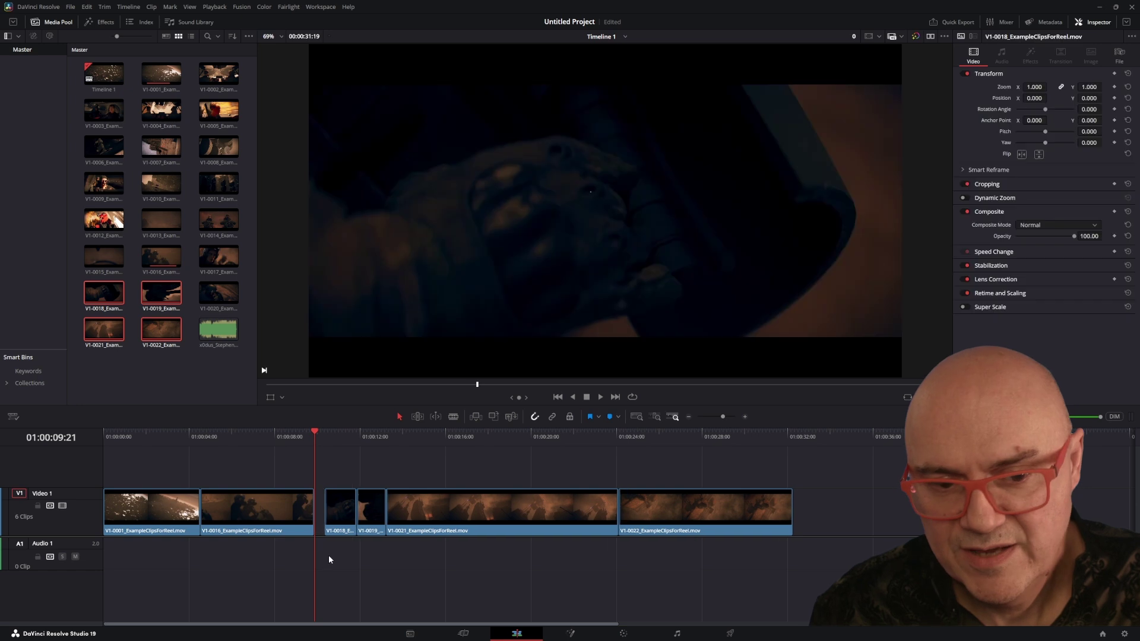
key("Delete")
left_click(169, 432)
key("space")
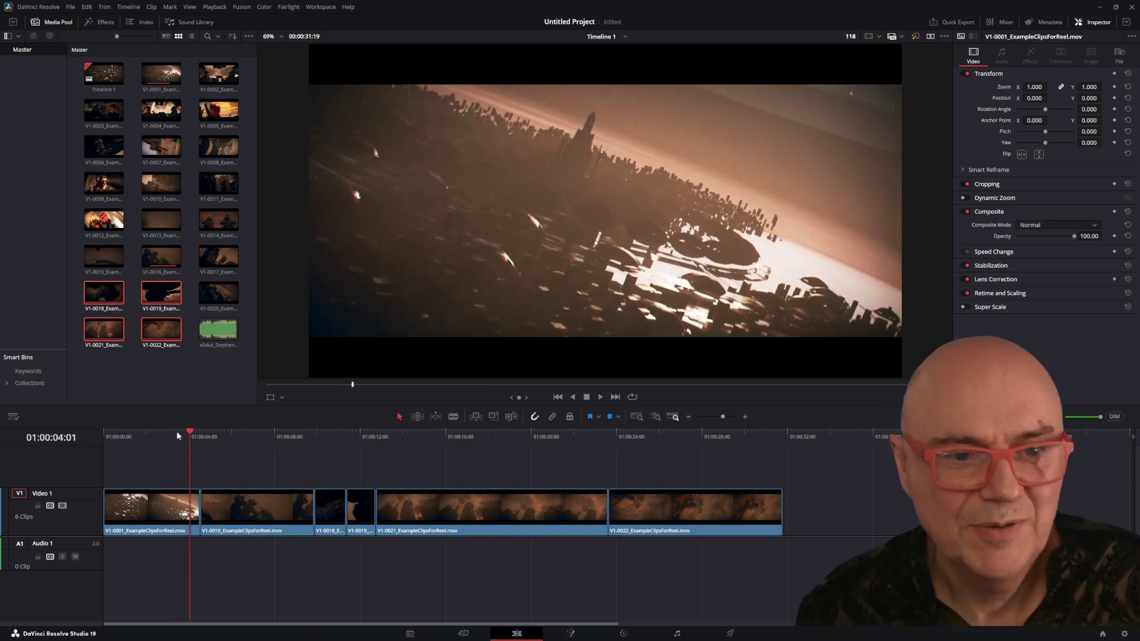
Replay the opening clips, park the playhead at 01:00:09:21, and zoom the timeline in
left_click(174, 433)
key("space")
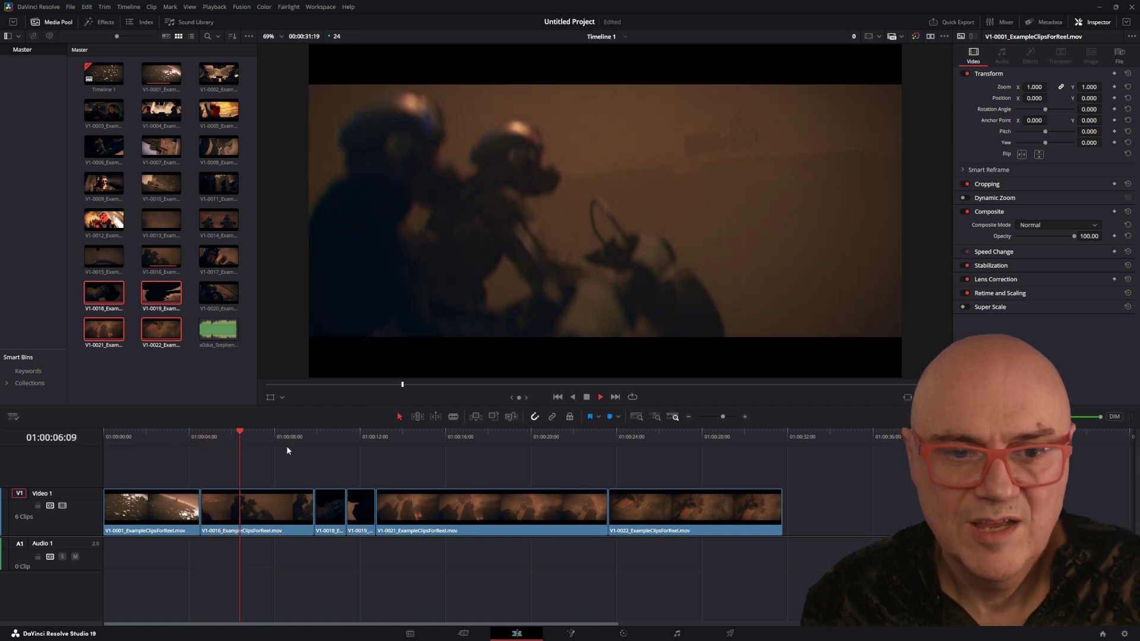
left_click(300, 437)
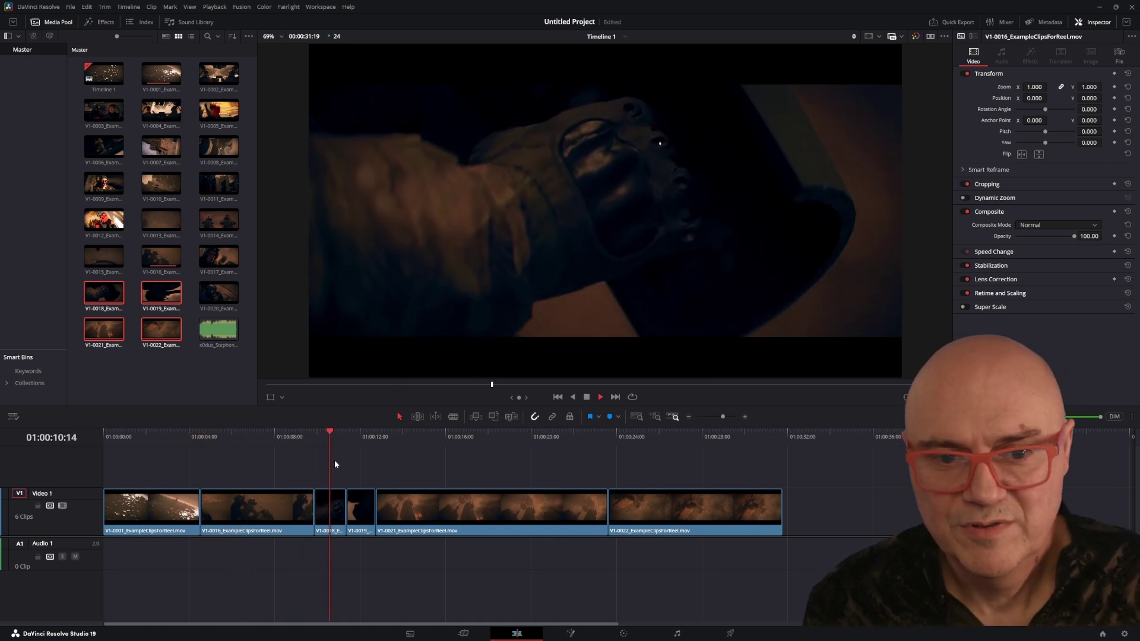
key("space")
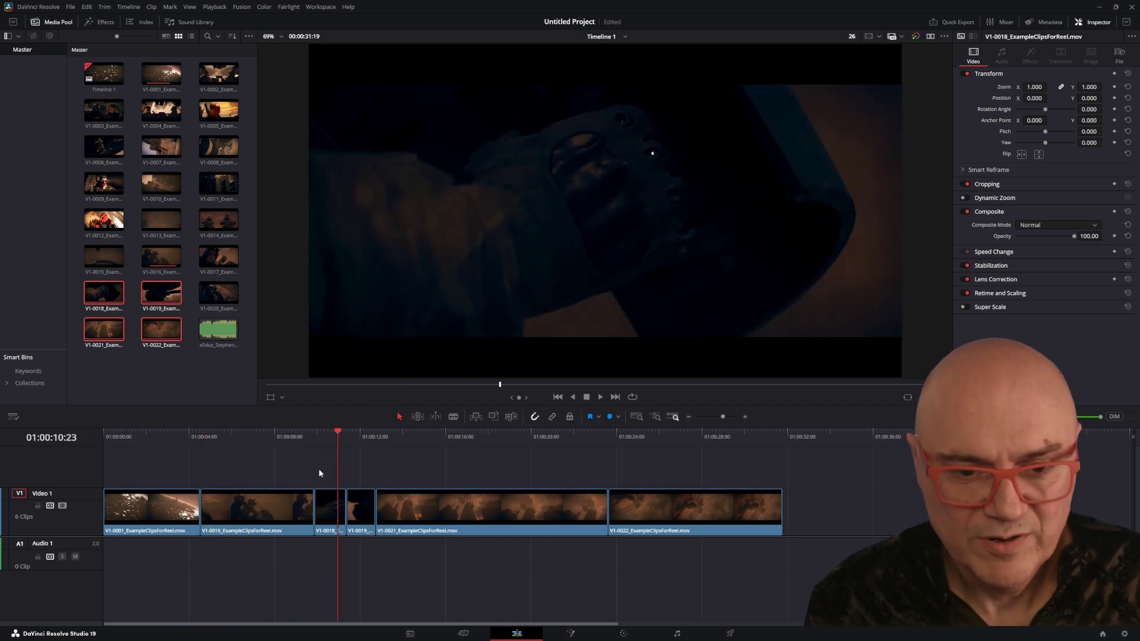
left_click(314, 437)
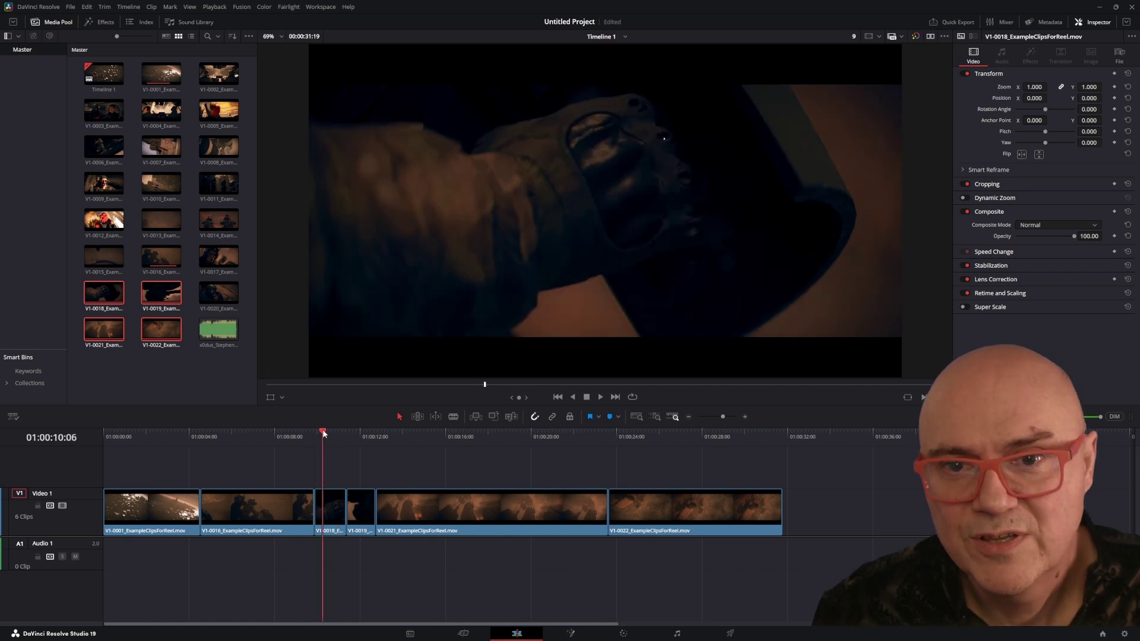
left_click(746, 415)
Trim six frames off V1-0018's start and pull its end back to about 01:00:11:00
left_click(746, 414)
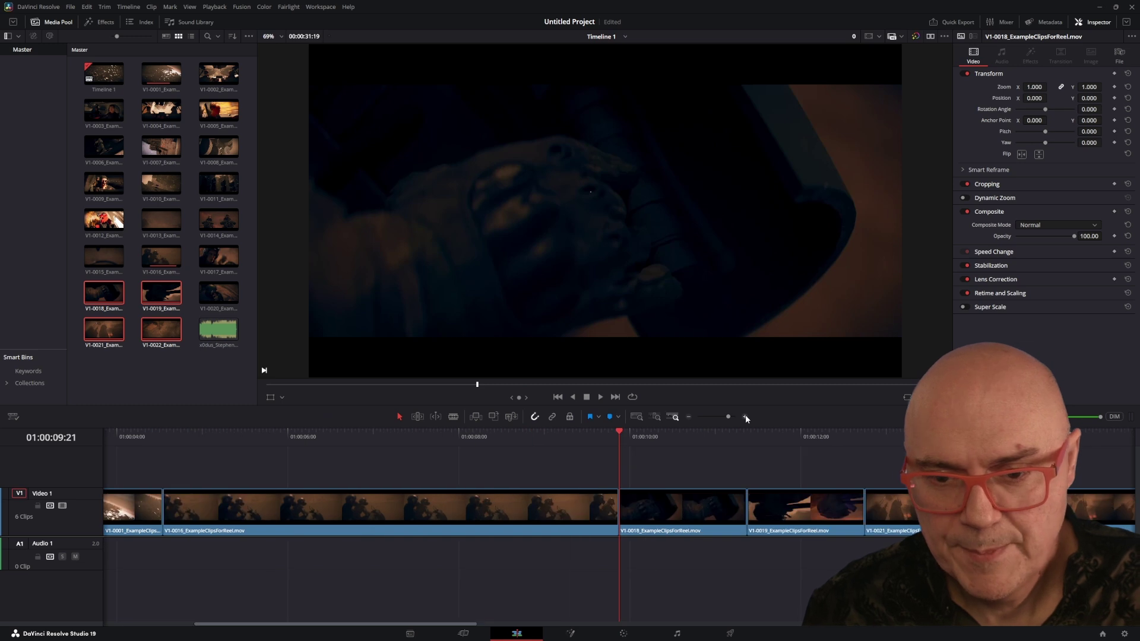
left_click_drag(625, 436, 641, 439)
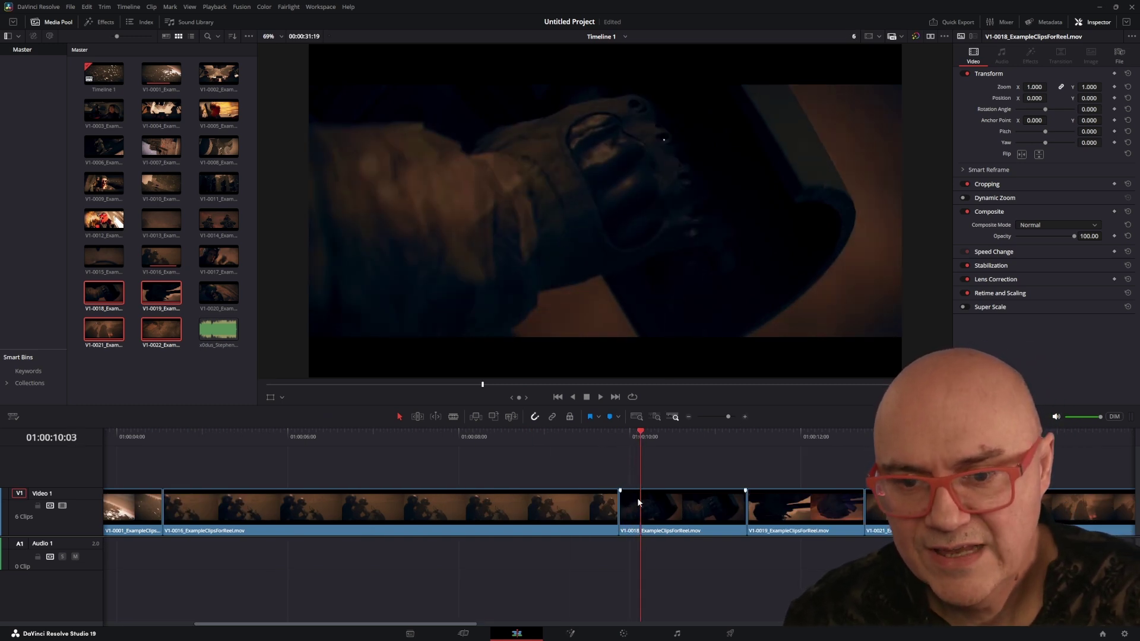
left_click(624, 509)
left_click_drag(629, 511, 646, 514)
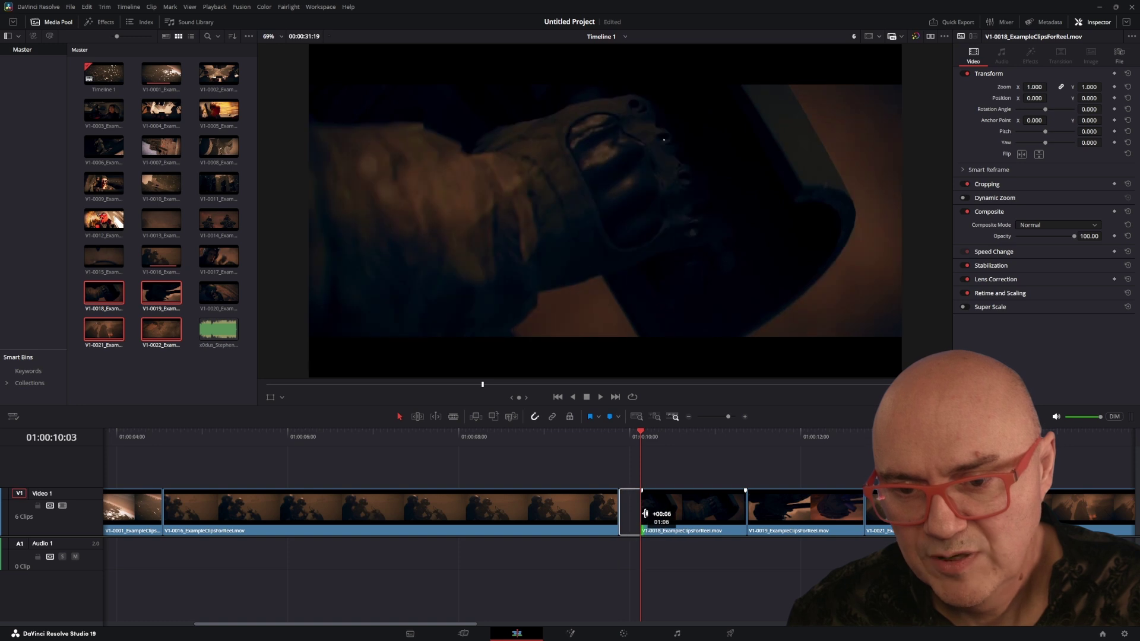
left_click_drag(645, 429, 717, 443)
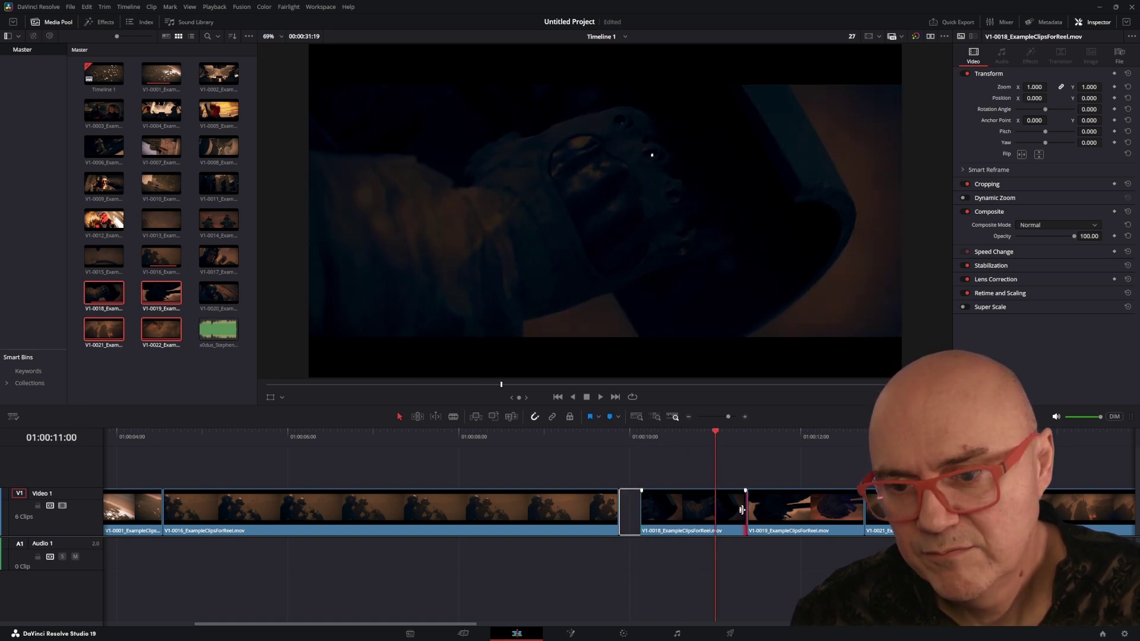
left_click_drag(741, 510, 716, 517)
key("ctrl+z")
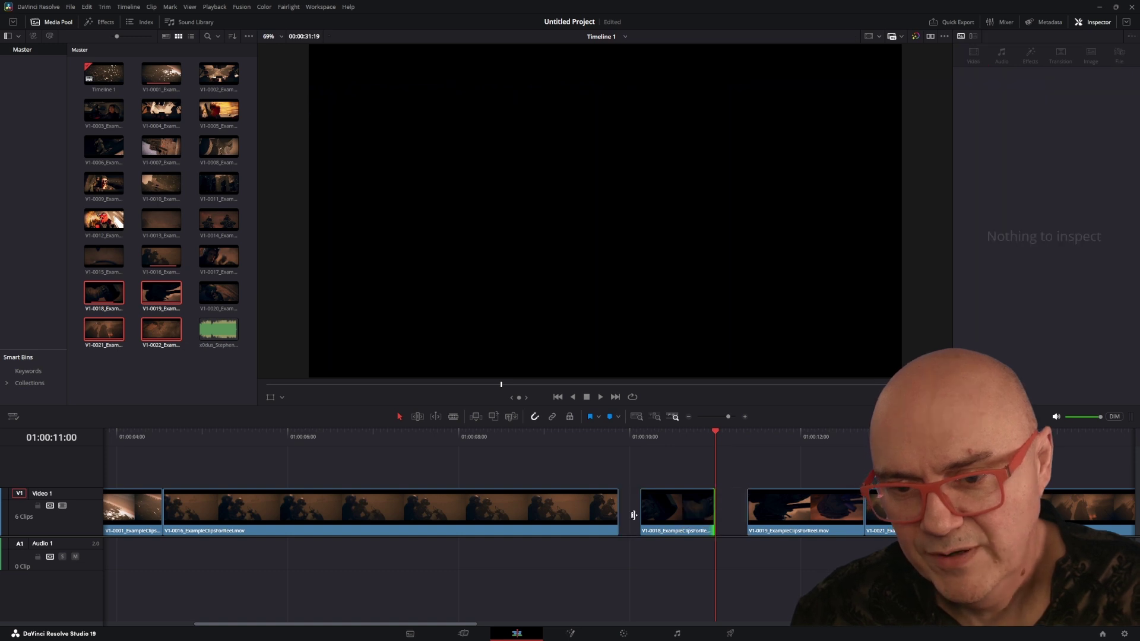
Ripple-delete the gaps before V1-0018 and V1-0019, then replay the new cut
left_click(630, 515)
key("BackSpace")
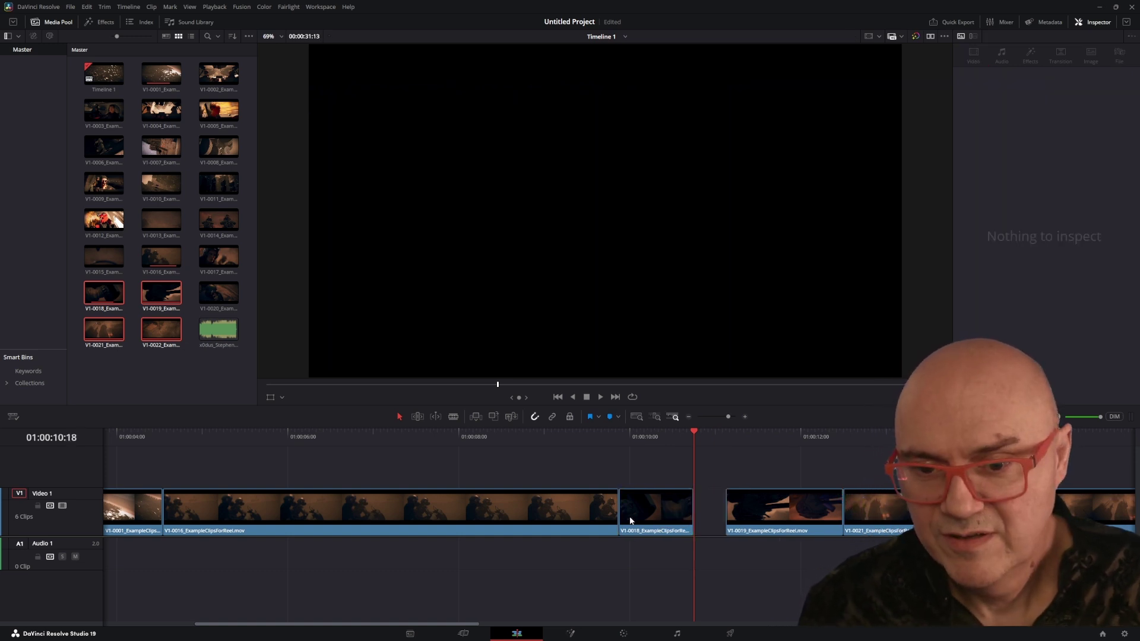
left_click(711, 525)
key("BackSpace")
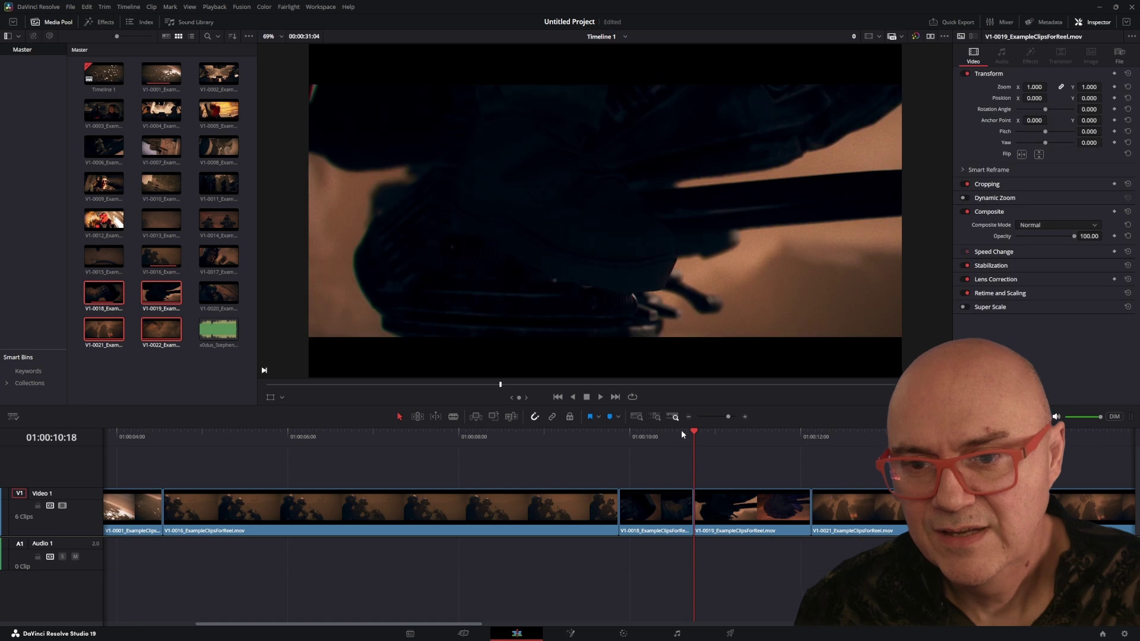
key("space")
left_click(584, 440)
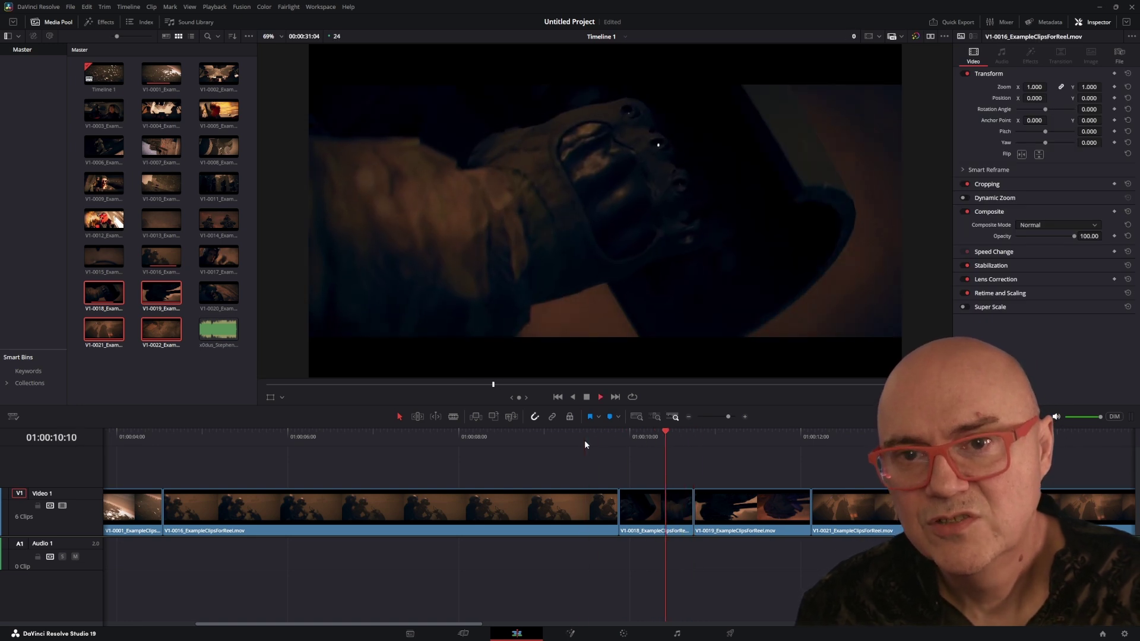
key("space")
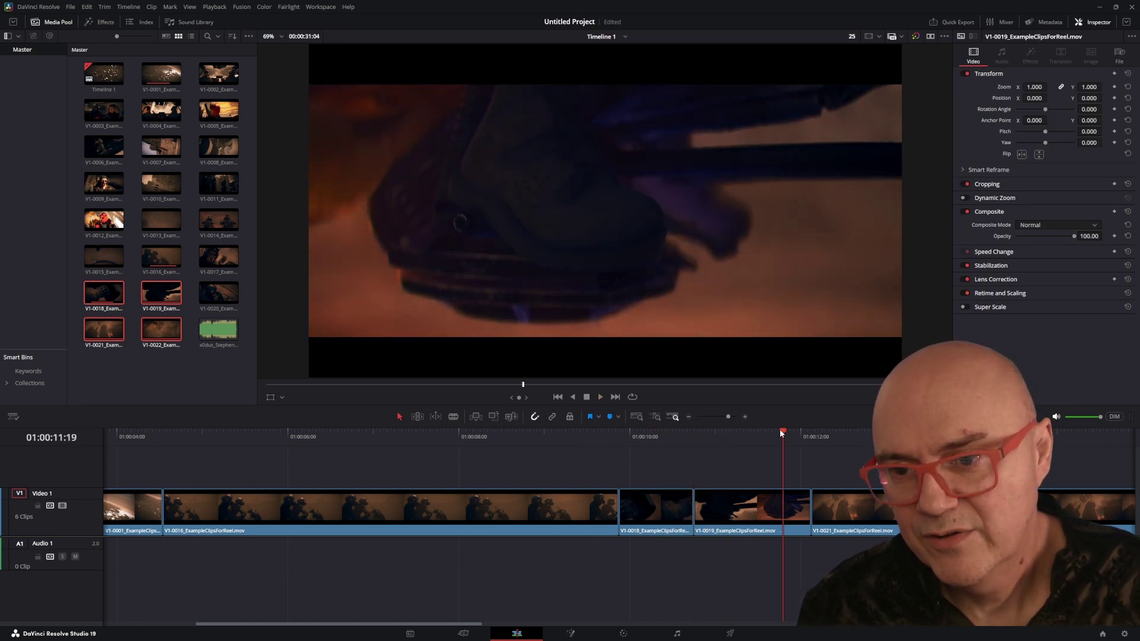
Trim V1-0019's start to the playhead and its end back to 01:00:11:18
mouse_move(780, 432)
left_mouse_down()
mouse_move(700, 441)
mouse_move(724, 448)
left_mouse_up()
left_click(696, 513)
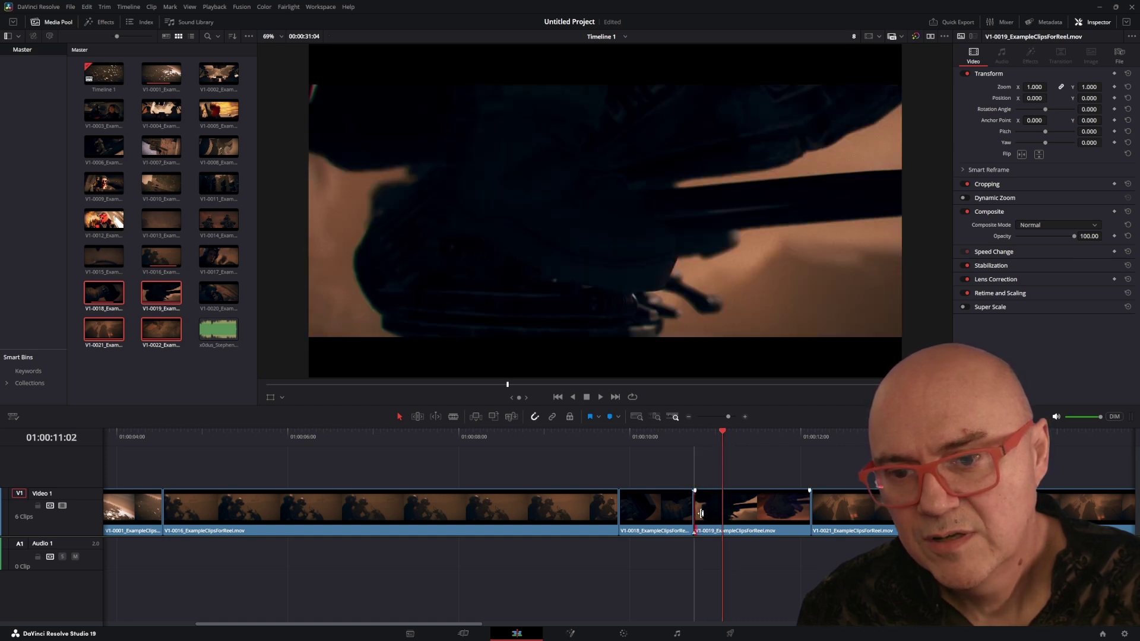
left_click_drag(702, 514, 728, 513)
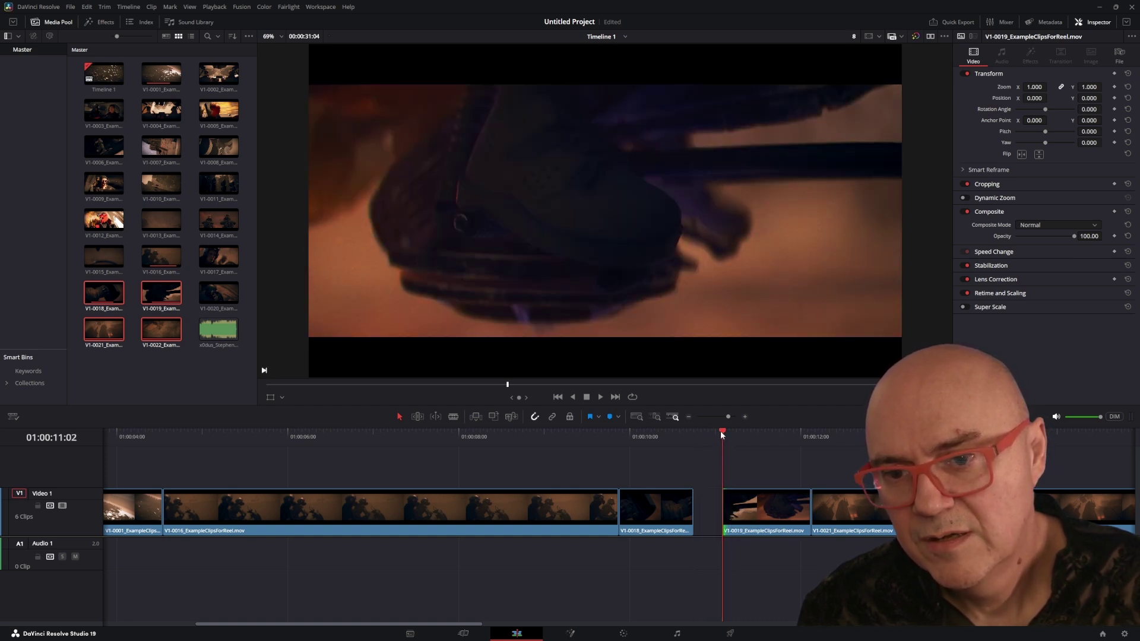
left_click_drag(722, 434, 778, 452)
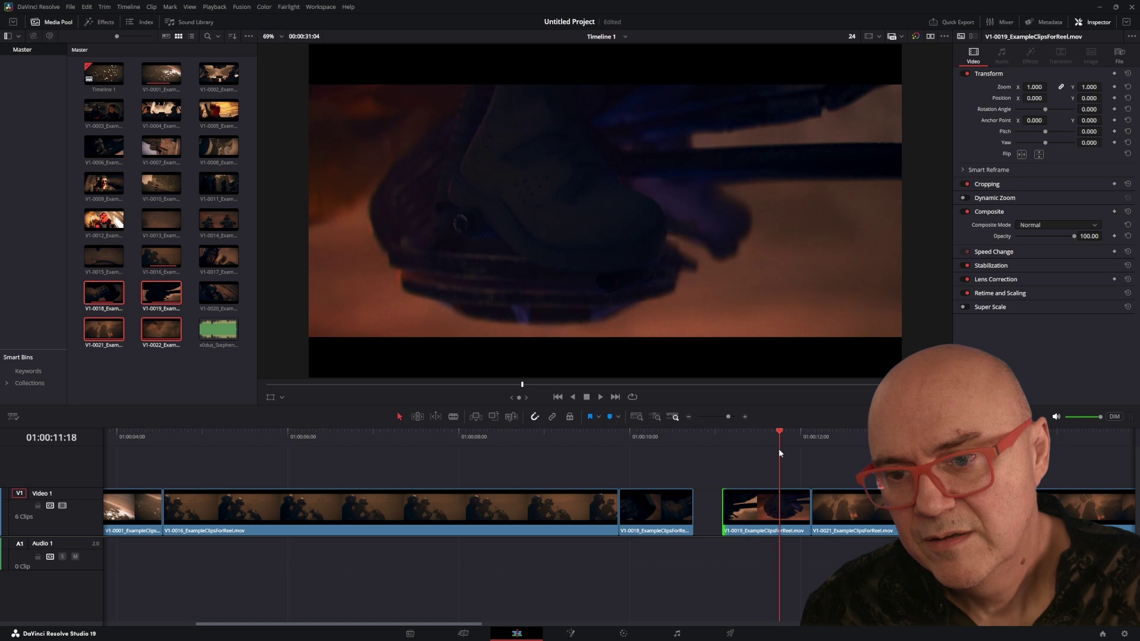
key("shift+]")
left_click(714, 534)
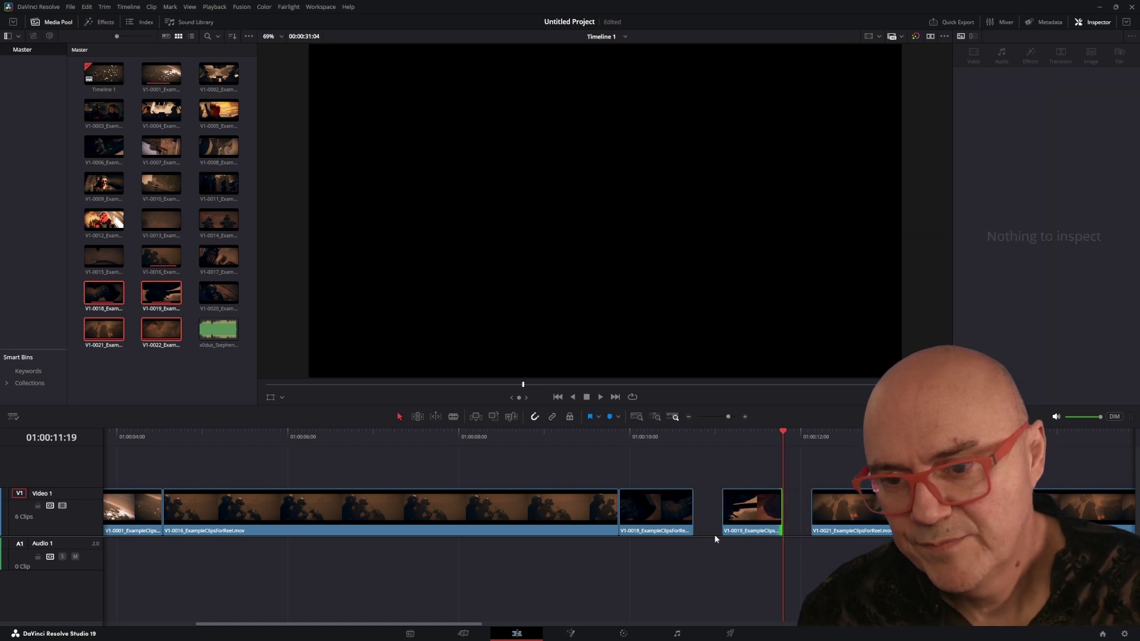
With snapping on, butt V1-0019 against V1-0018 and delete the gap before V1-0021
mouse_move(745, 520)
left_mouse_down()
mouse_move(719, 523)
mouse_move(724, 512)
left_mouse_up()
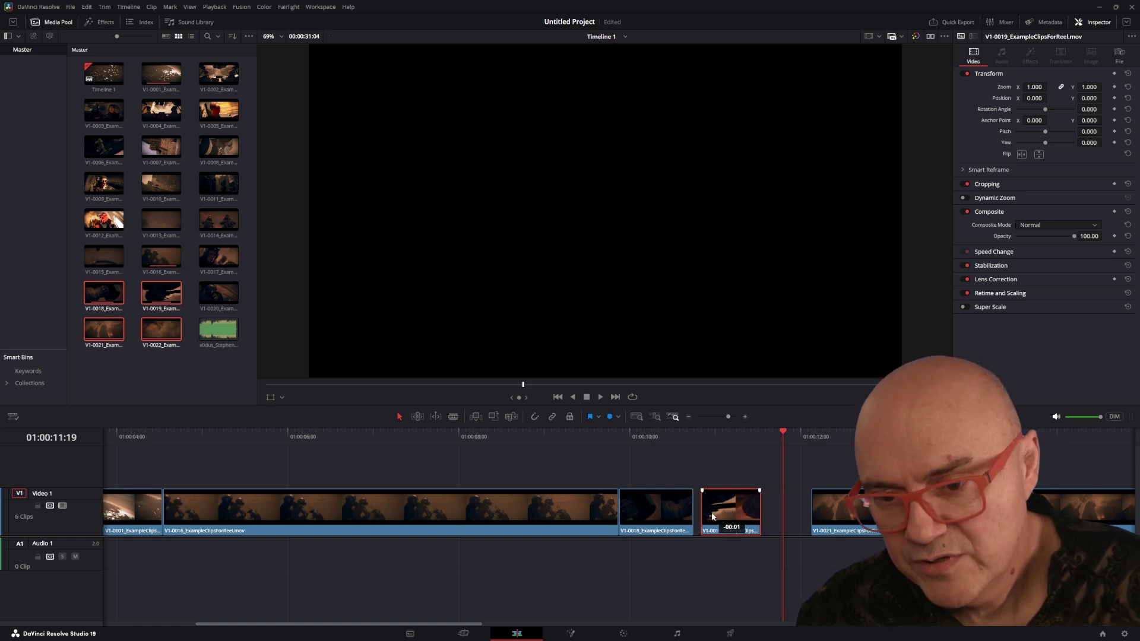
mouse_move(712, 516)
left_mouse_down()
mouse_move(689, 513)
mouse_move(724, 515)
mouse_move(710, 521)
left_mouse_up()
left_click(535, 416)
left_click(773, 520)
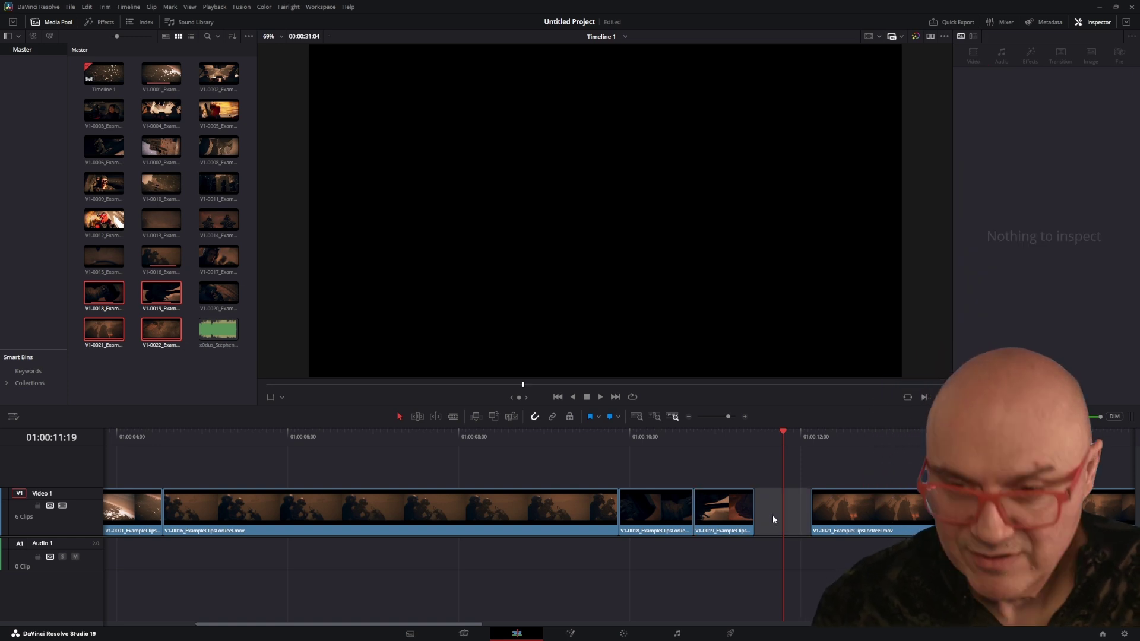
key("Delete")
left_click_drag(749, 433, 522, 433)
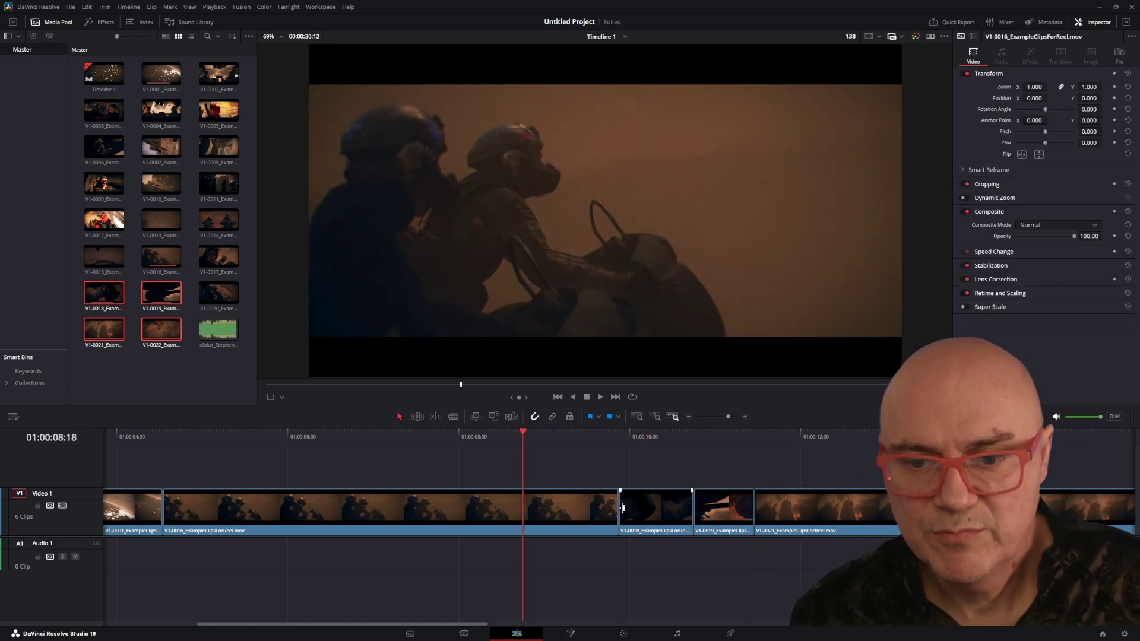
Trim the start of V1-0021 to the playhead at 01:00:12:07
left_click(619, 507)
left_click(675, 434)
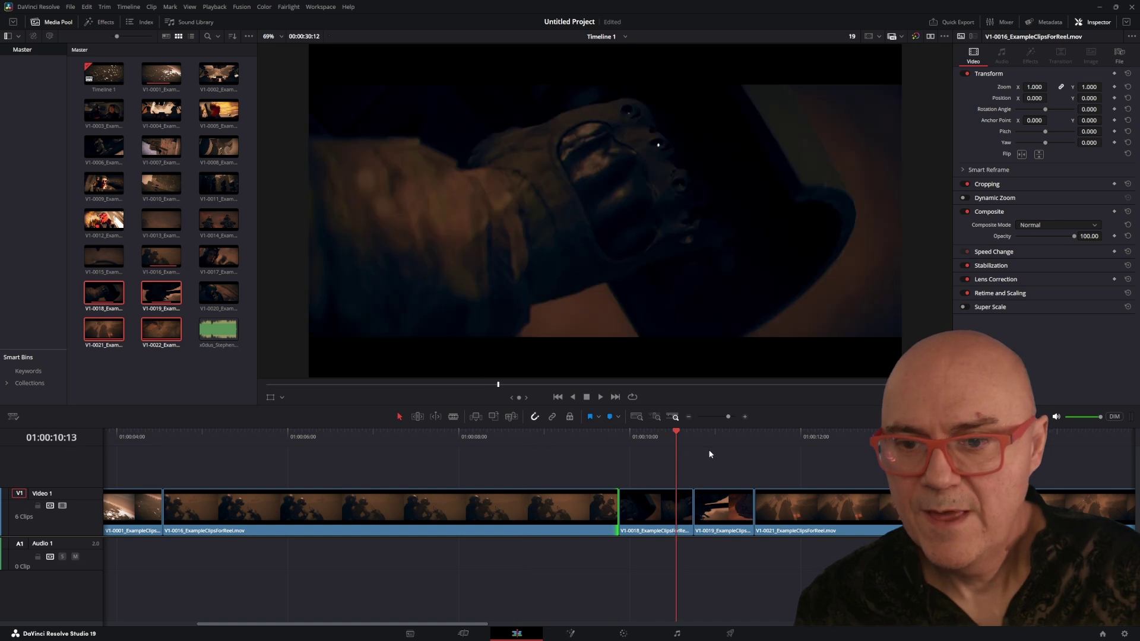
left_click(724, 437)
scroll(647, 447, "right", 5)
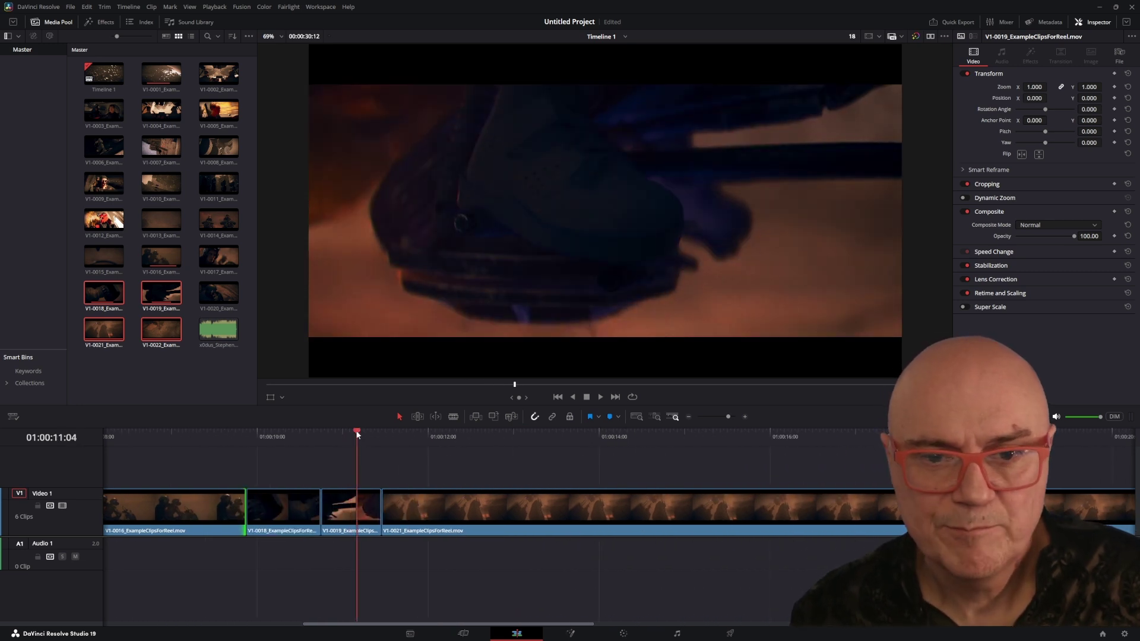
left_click(587, 450)
left_click(454, 454)
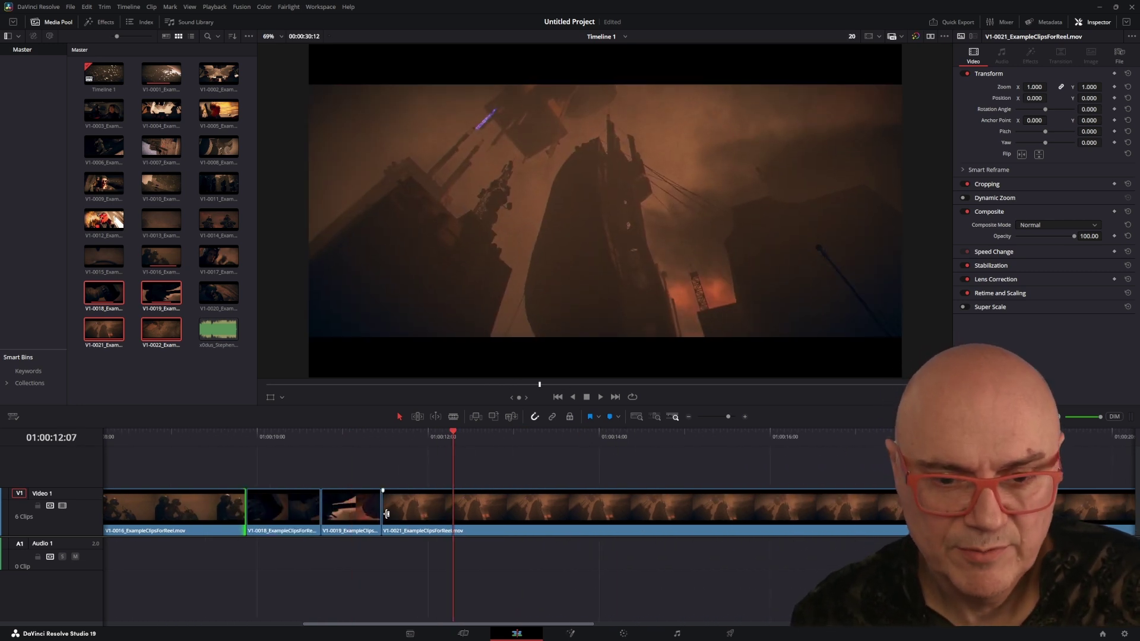
left_click_drag(386, 514, 462, 521)
Slide V1-0021 left against V1-0019 and zoom out to show the whole edit
left_click_drag(574, 525, 502, 522)
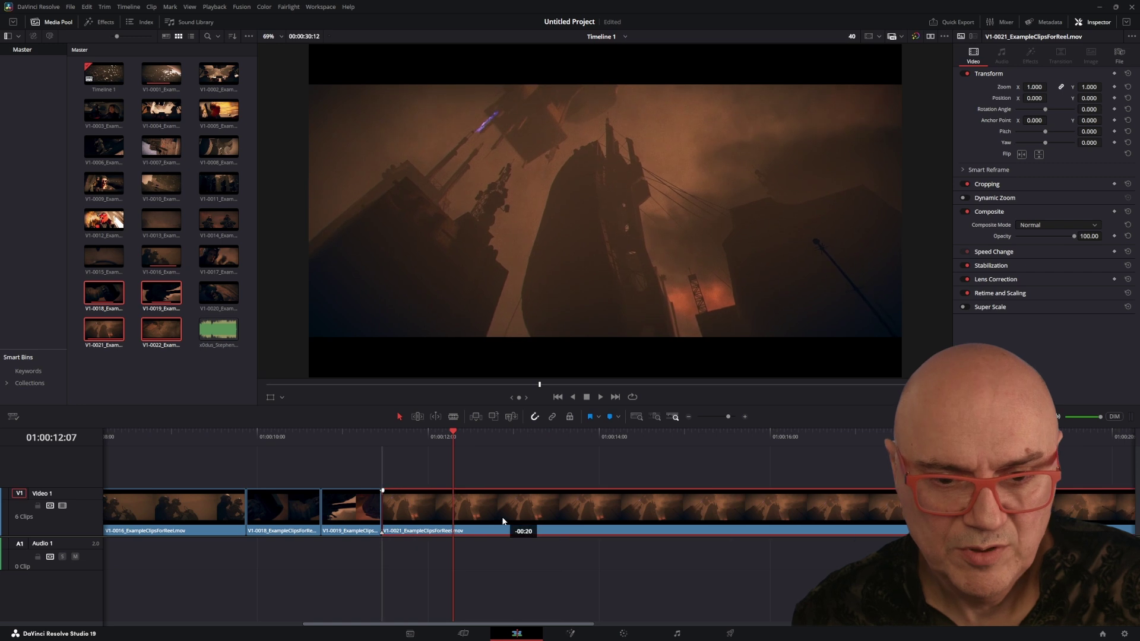
left_click_drag(456, 434, 774, 460)
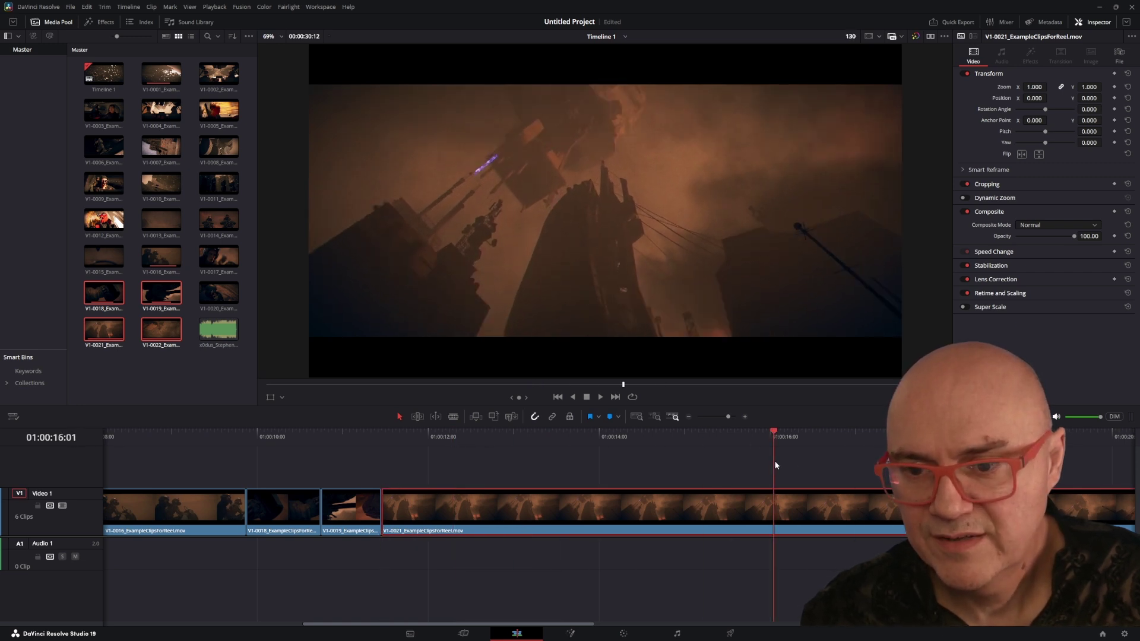
scroll(774, 460, "right", 5)
scroll(500, 452, "right", 1)
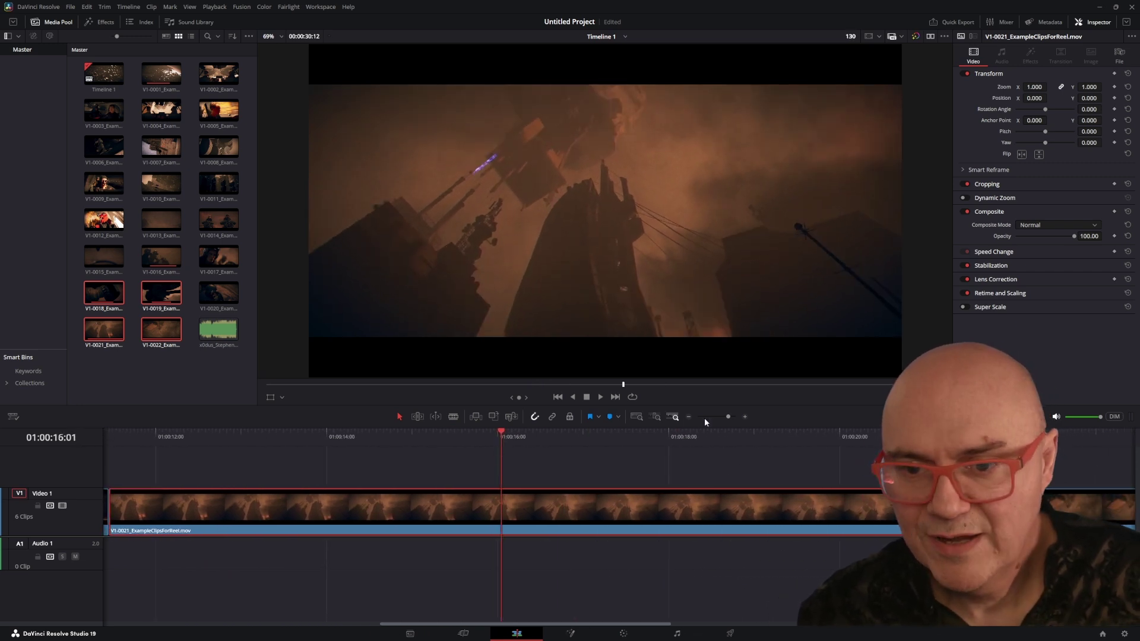
left_click(688, 417)
left_click(689, 417)
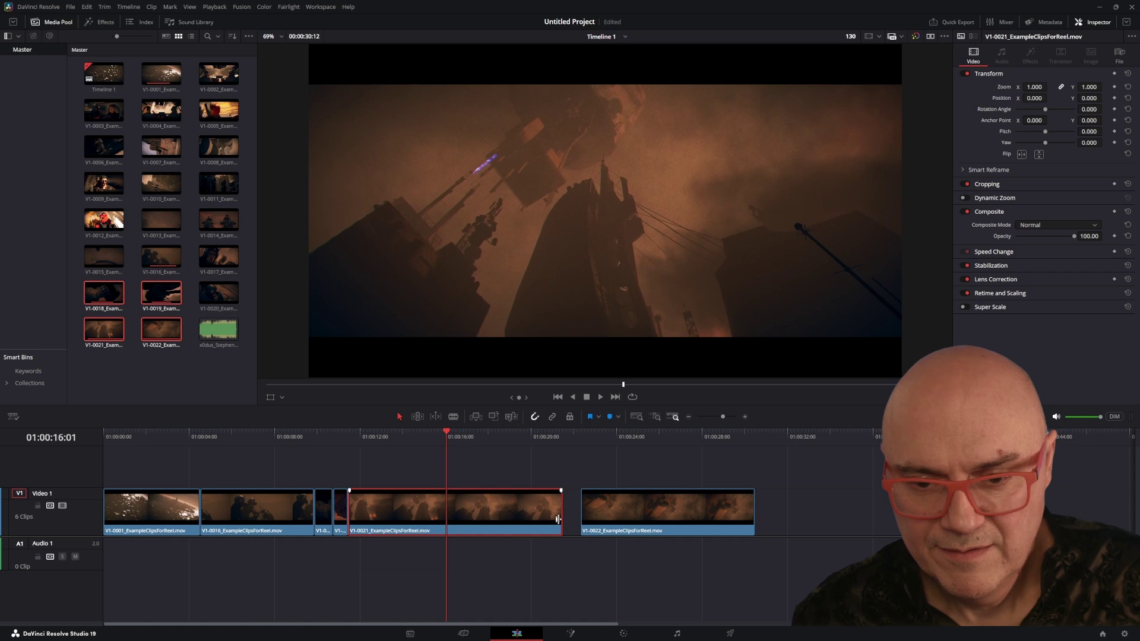
Trim V1-0021's tail and butt a head-trimmed V1-0022 against it
left_click_drag(562, 517, 447, 517)
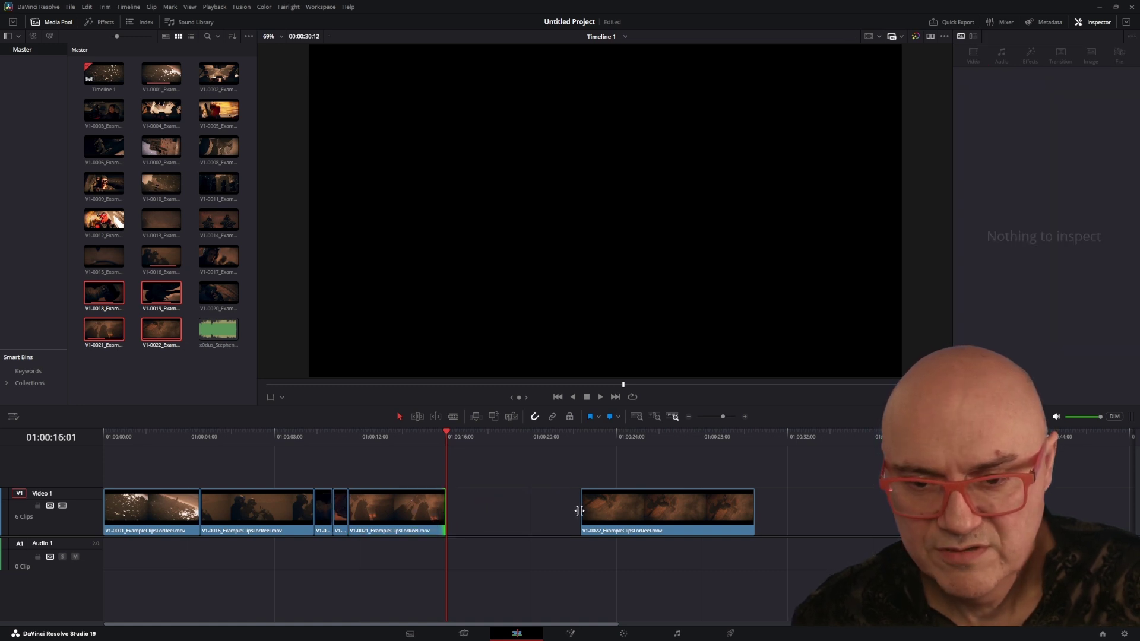
left_click_drag(578, 511, 488, 505)
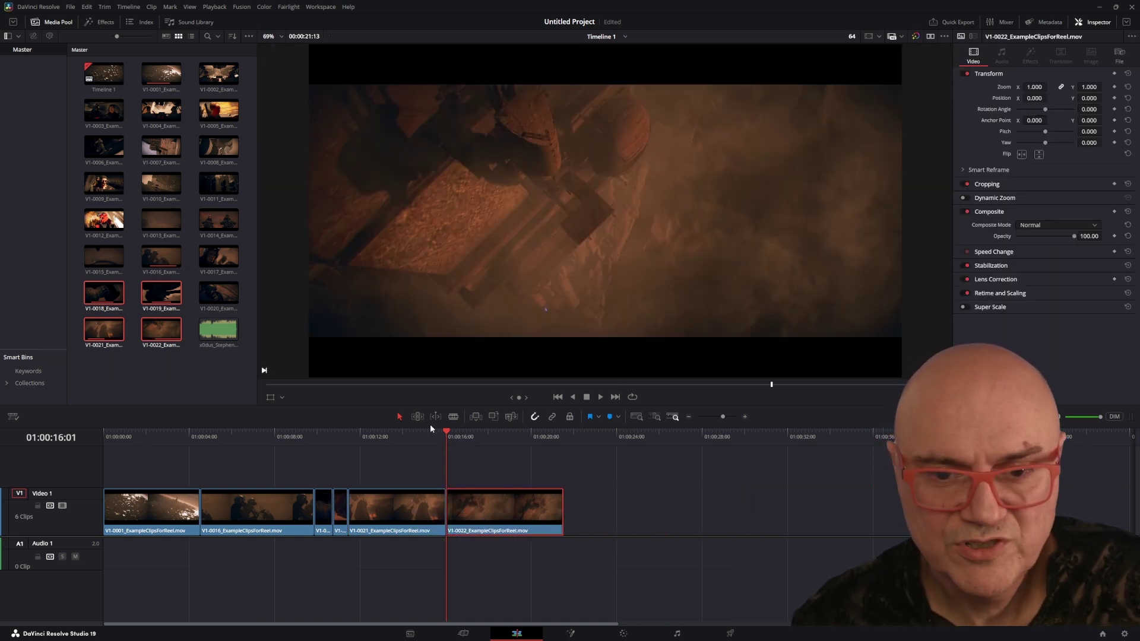
left_click_drag(449, 434, 496, 445)
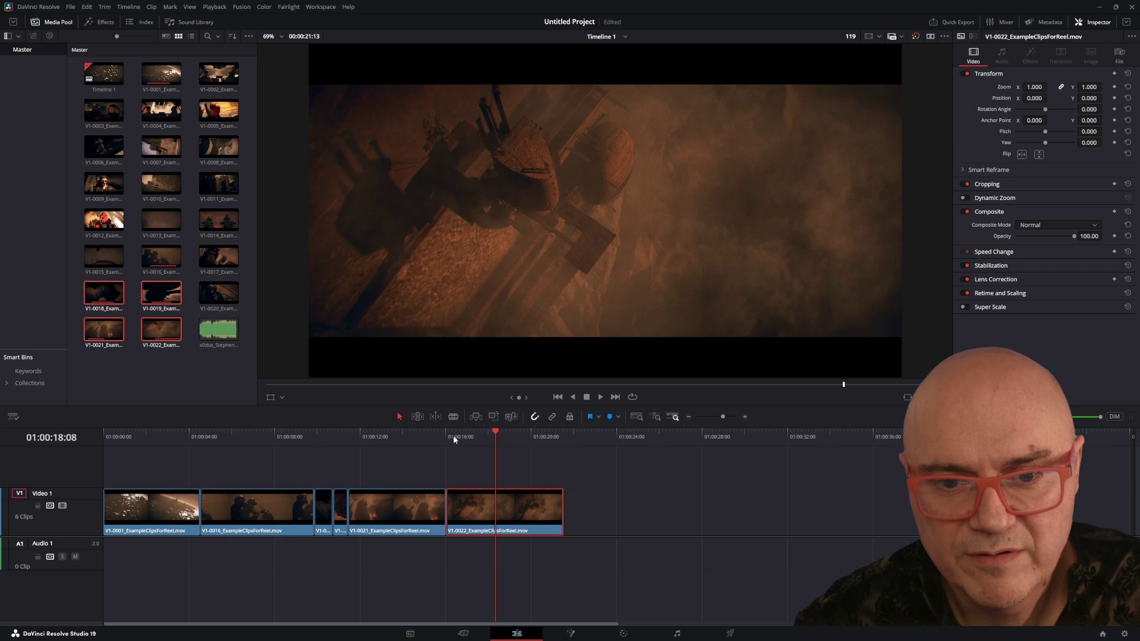
Trim V1-0022's end to the playhead near 01:00:17:19 and trim V1-0016's start
left_click_drag(454, 438, 484, 444)
left_click_drag(558, 504, 483, 507)
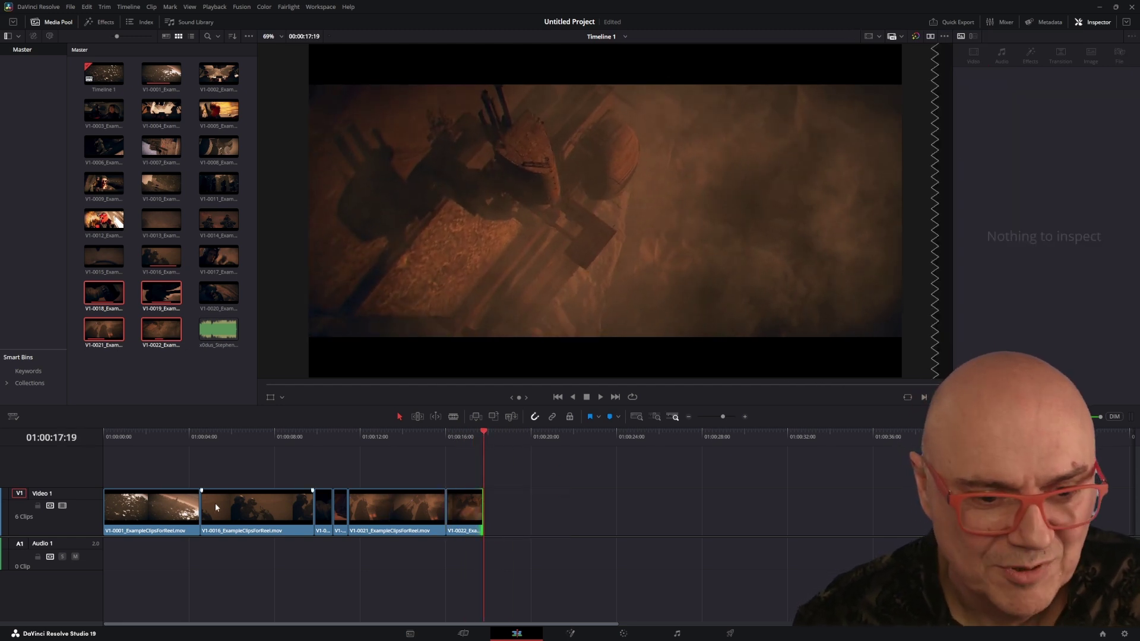
left_click_drag(204, 508, 135, 506)
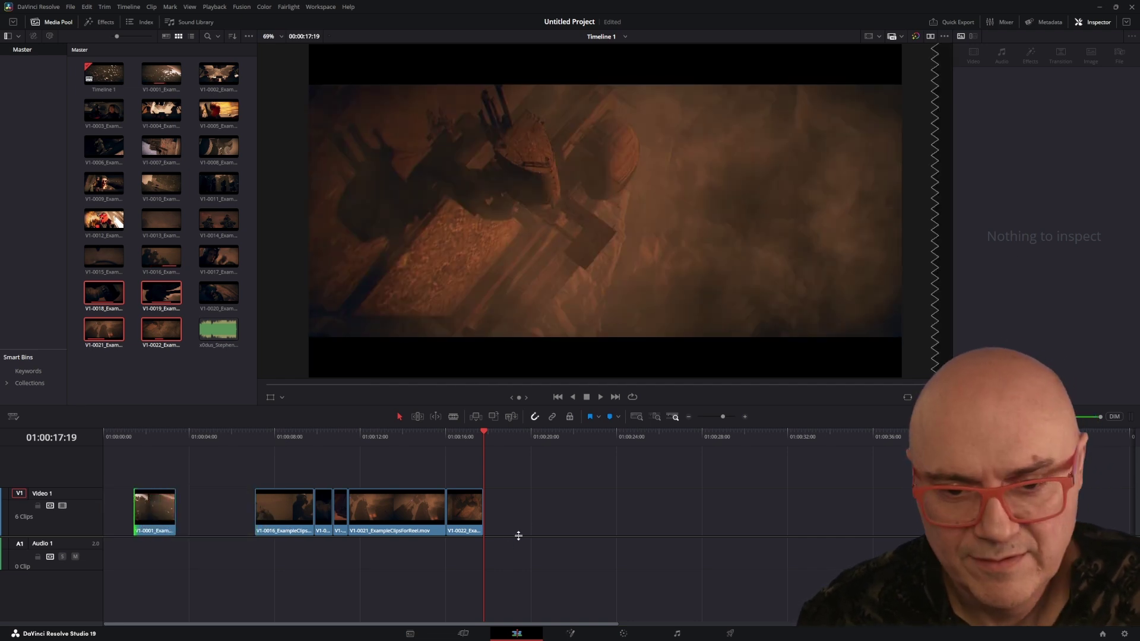
Butt the later clips against V1-0001, move all six to 01:00:00:00, and play from the start
left_click_drag(290, 524, 205, 517)
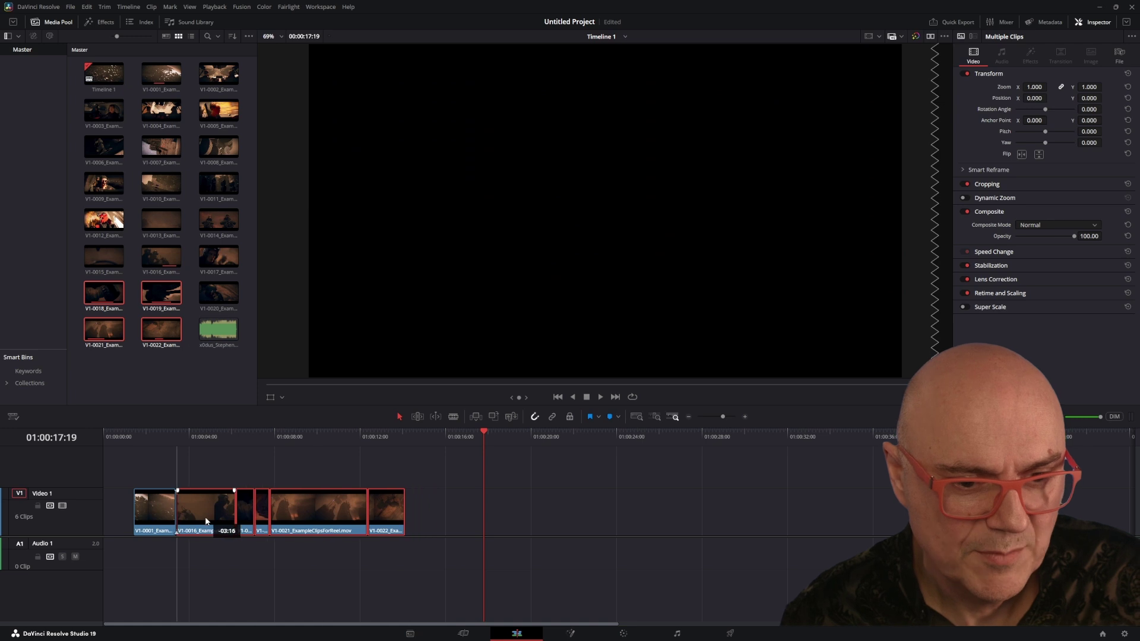
left_click_drag(120, 511, 355, 519)
left_click(119, 432)
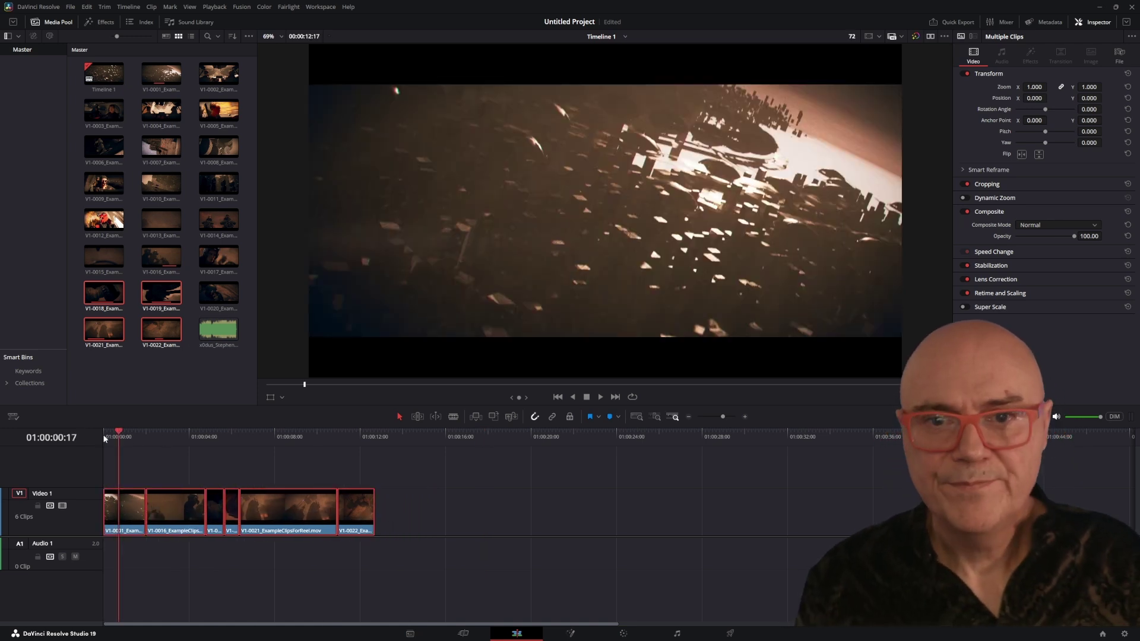
key("space")
left_click_drag(218, 443, 262, 458)
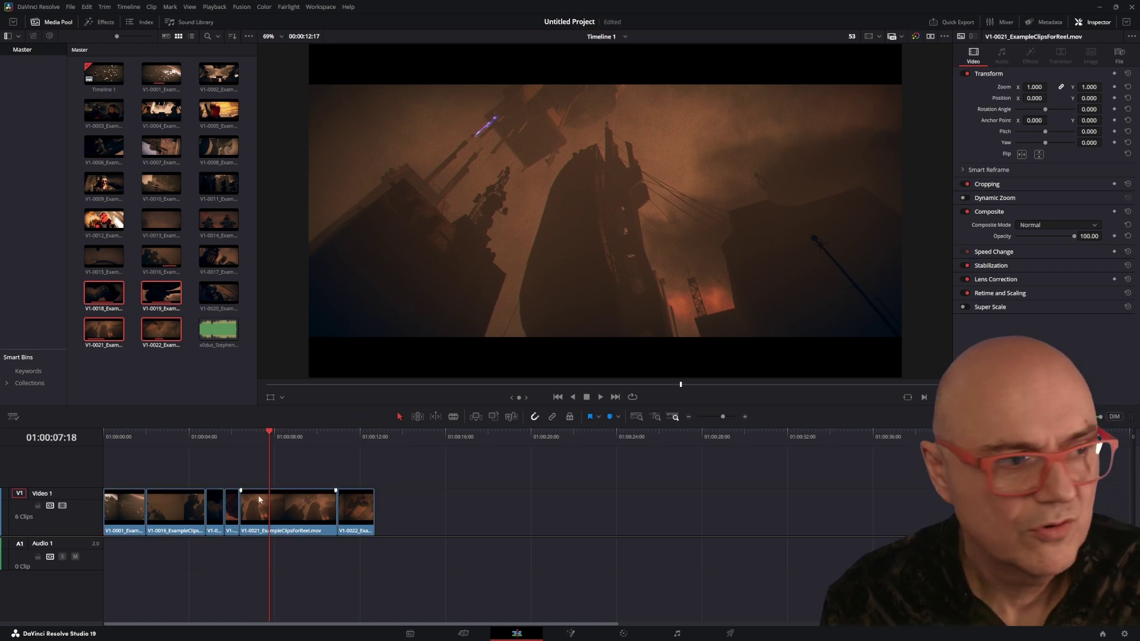
scroll(258, 499, "up", 4)
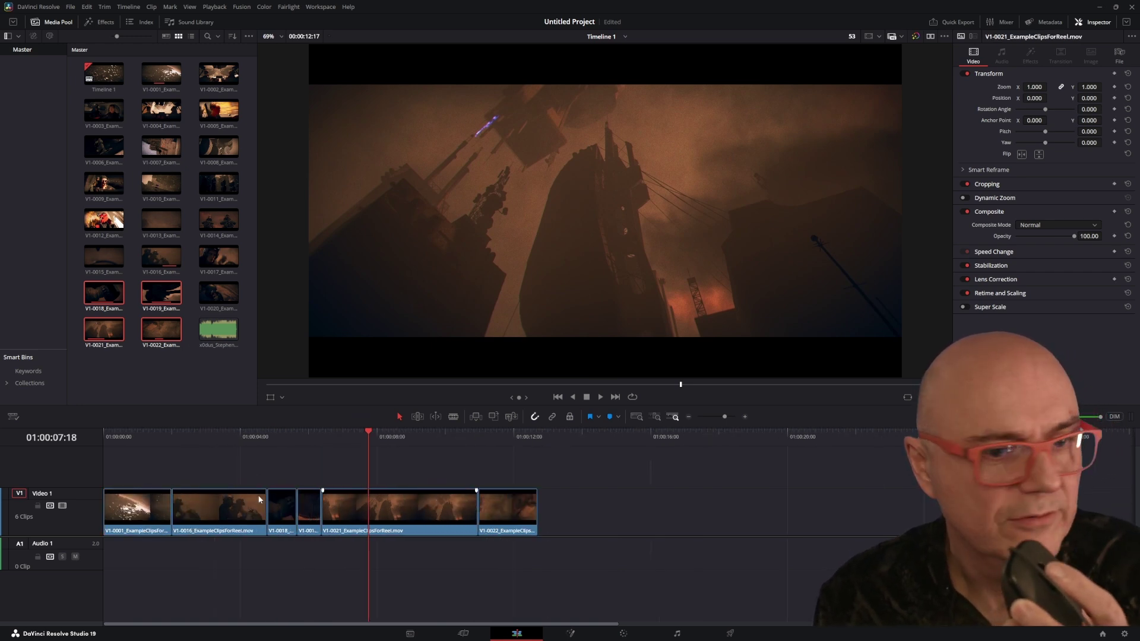
scroll(259, 499, "down", 2)
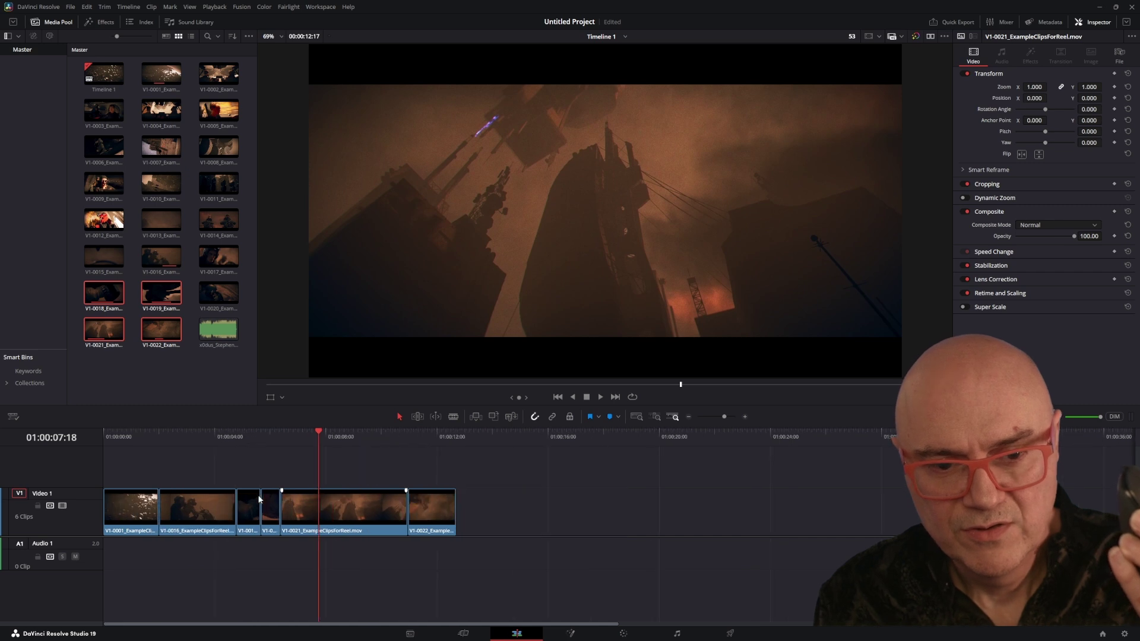
scroll(258, 499, "up", 3)
scroll(259, 500, "down", 2)
scroll(258, 499, "up", 2)
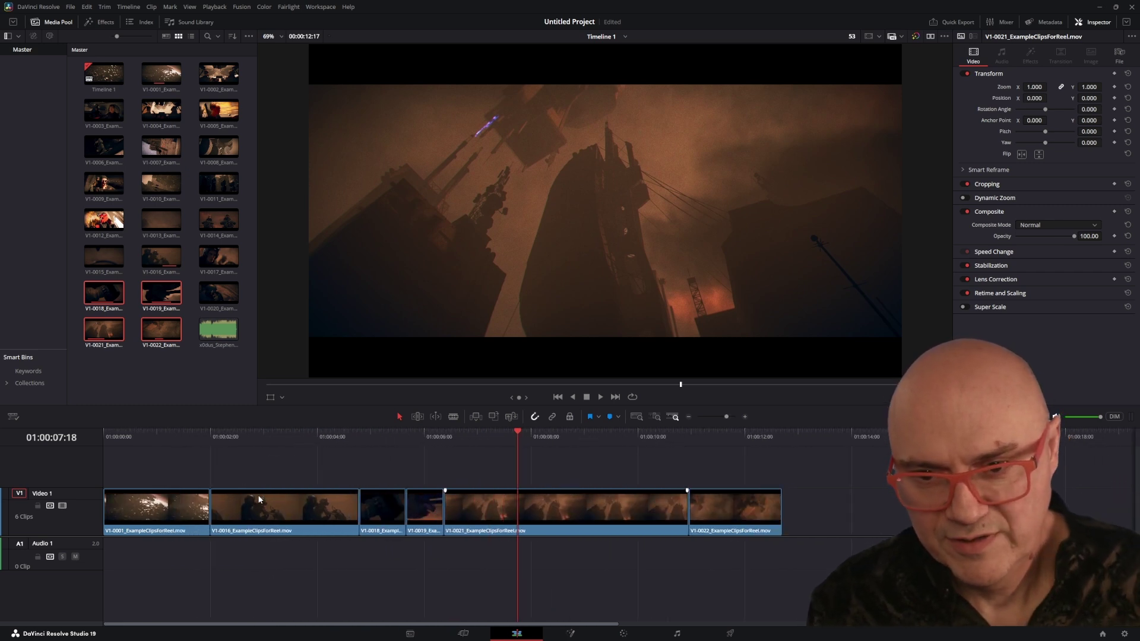
left_click(688, 418)
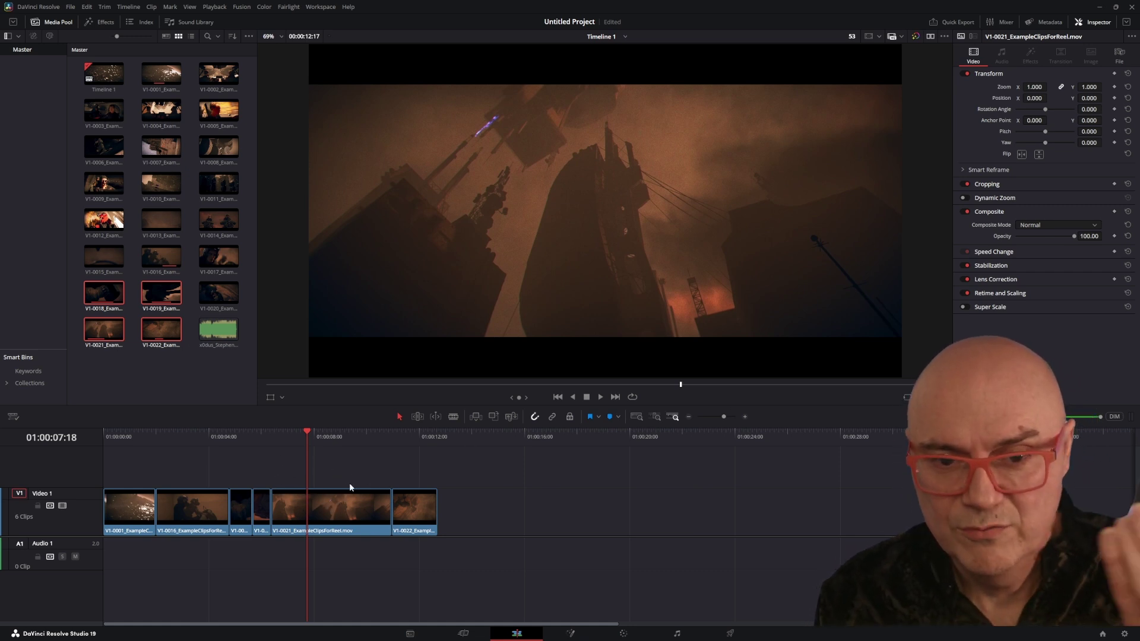
scroll(349, 487, "up", 3)
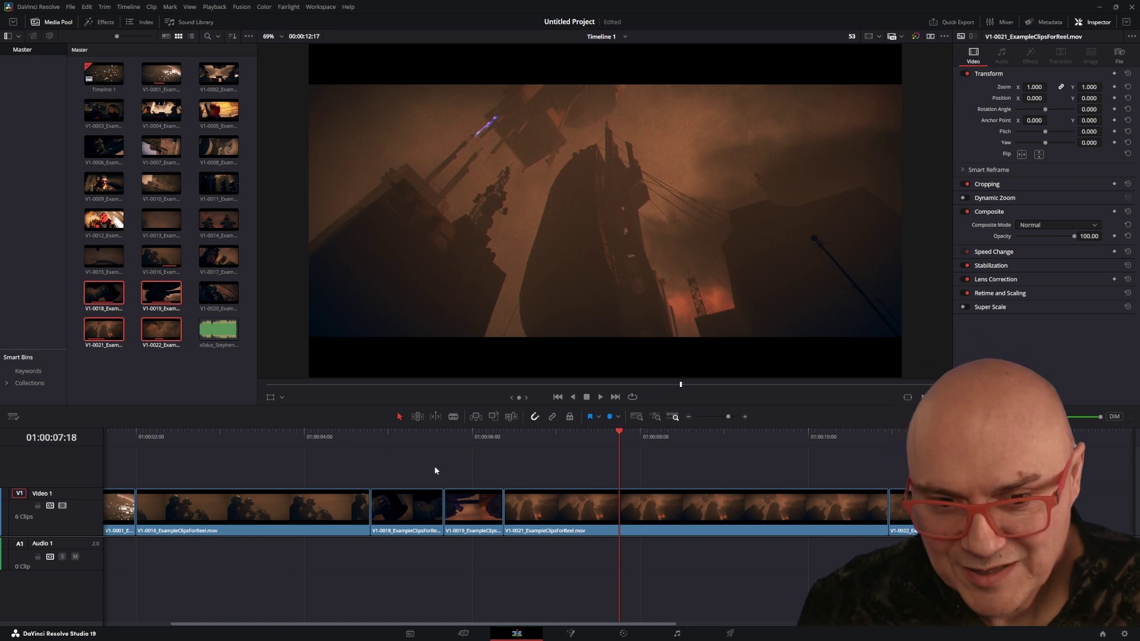
scroll(427, 469, "left", 3)
scroll(546, 469, "right", 4)
scroll(391, 459, "left", 5)
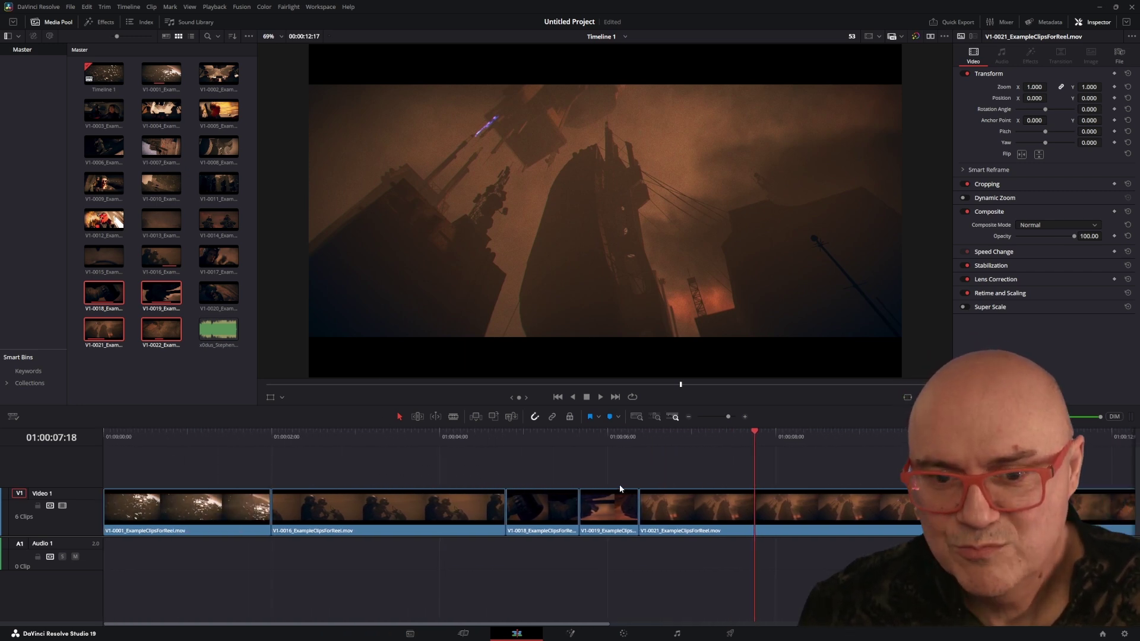
scroll(618, 483, "right", 6)
scroll(400, 492, "left", 3)
scroll(425, 510, "right", 1)
scroll(673, 518, "left", 5)
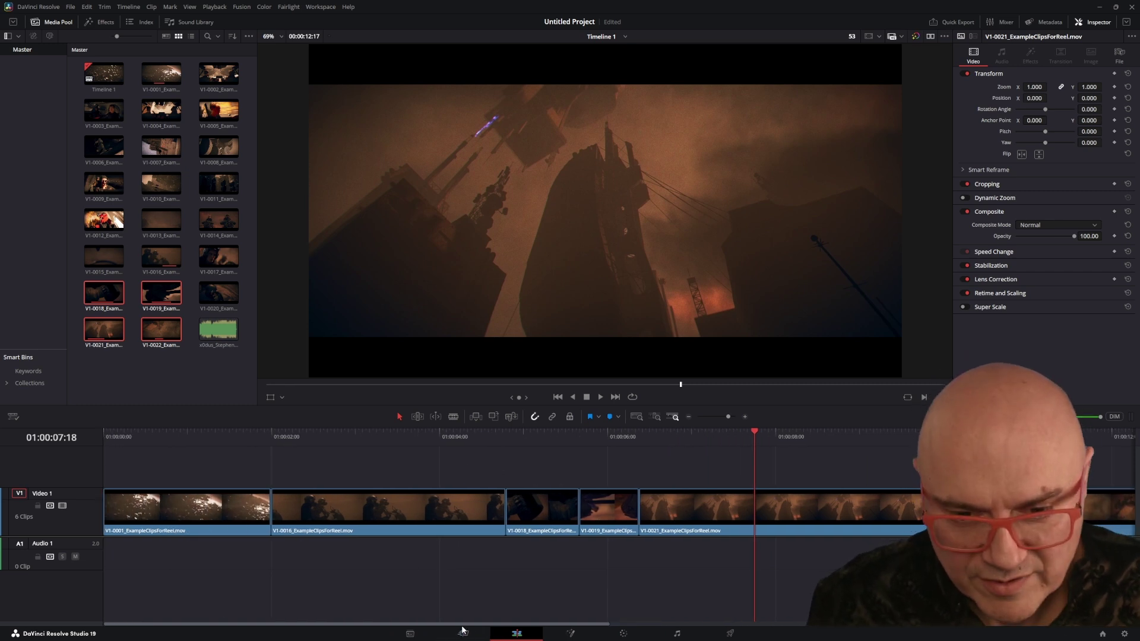
left_click_drag(462, 624, 296, 601)
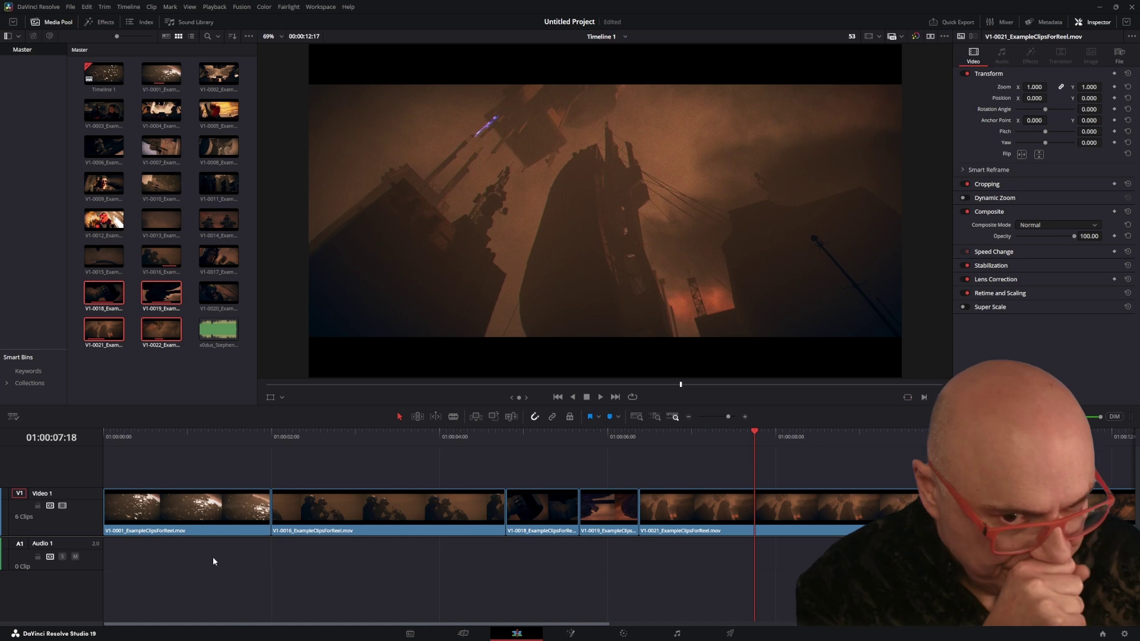
left_click_drag(311, 437, 503, 473)
Select the V1-0016/V1-0018 cut and nudge it frame by frame with comma and period
key("j")
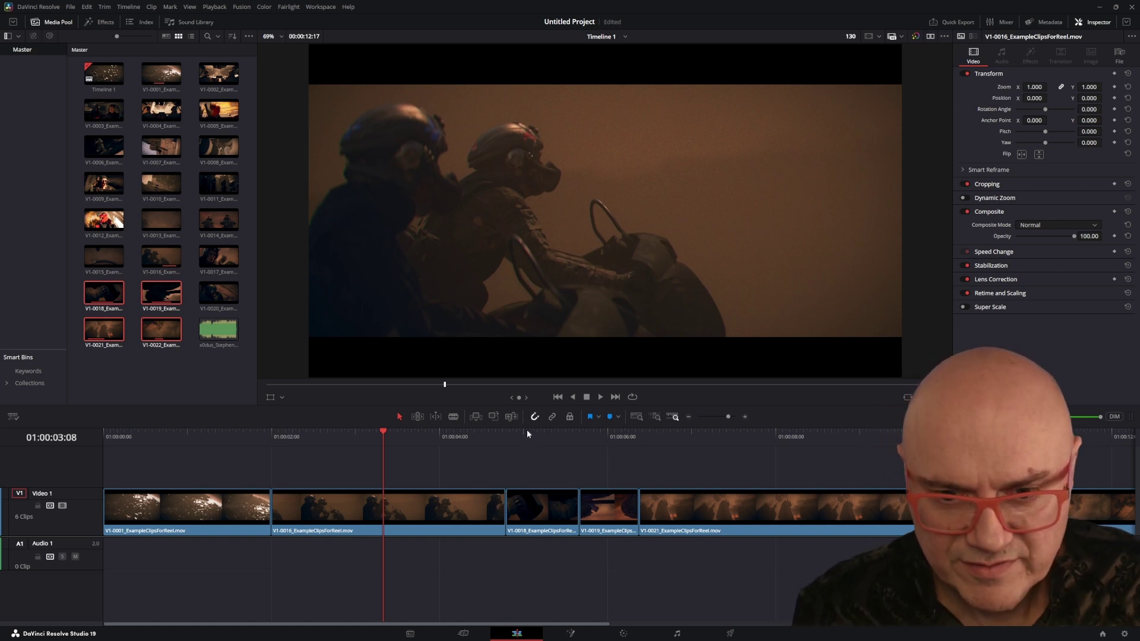
left_click(501, 507)
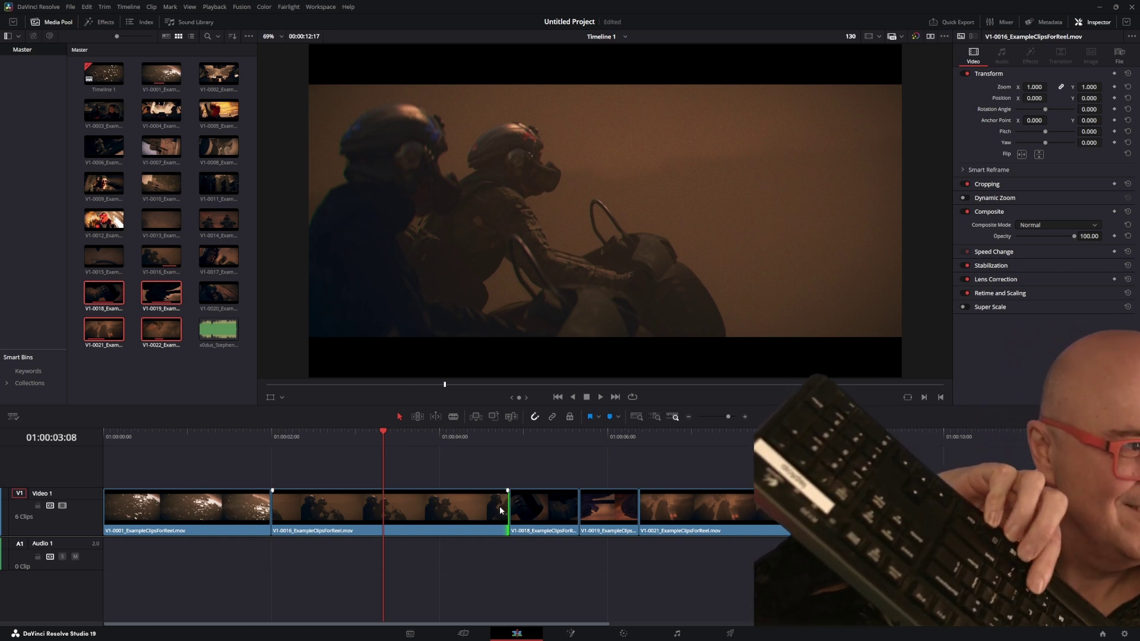
key("period")
key("comma")
key("comma")
key("comma")
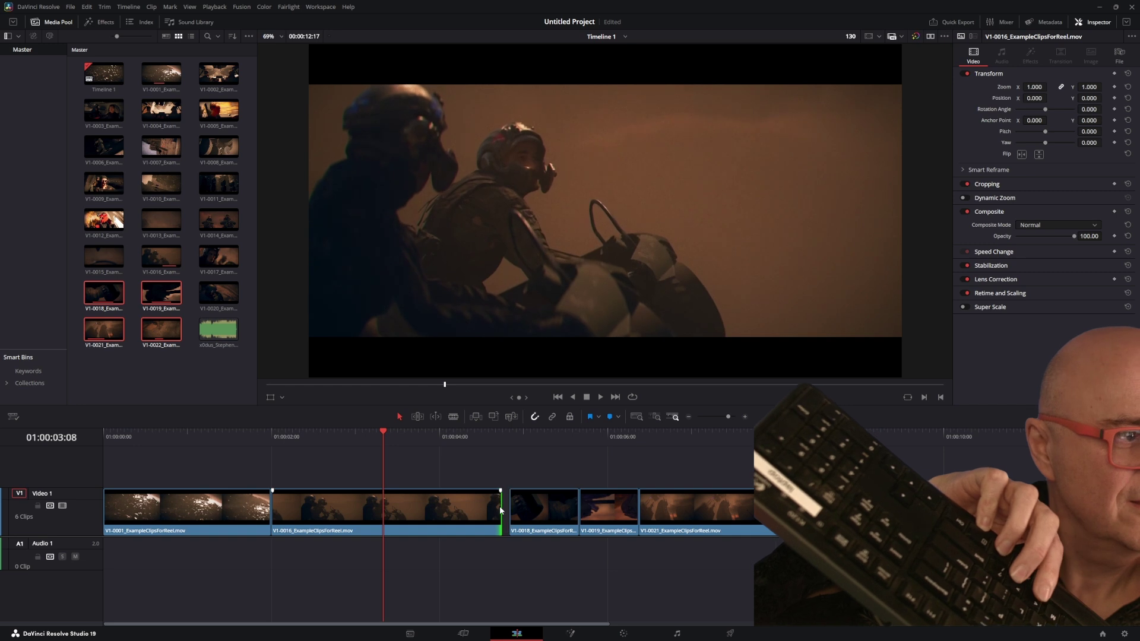
key("period")
key("period")
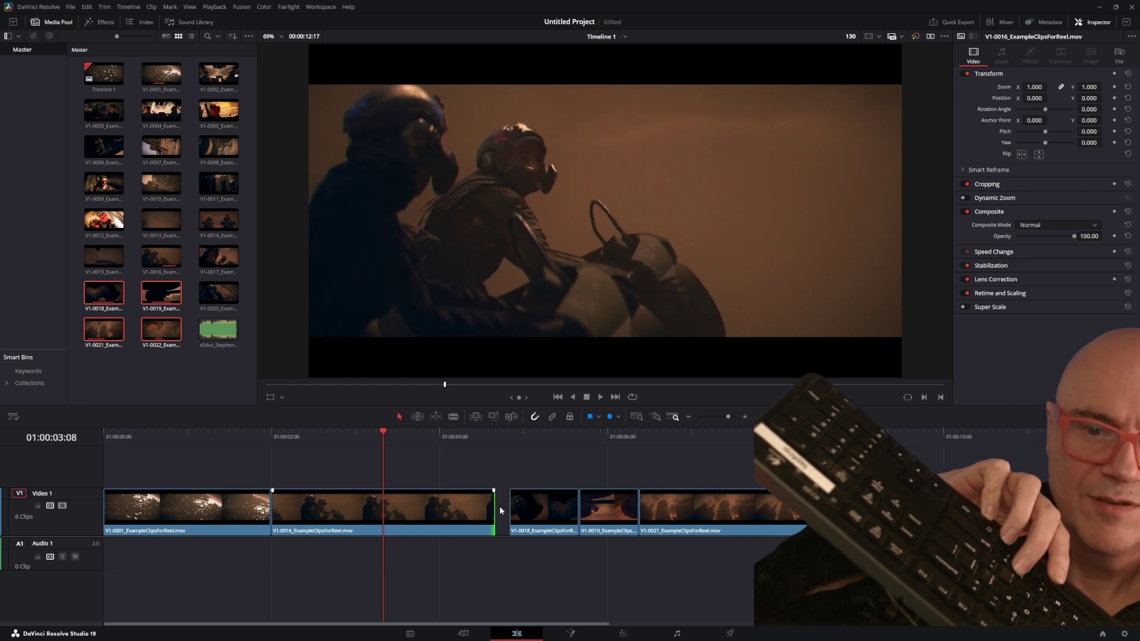
key("comma")
key("comma")
key("comma")
key("comma")
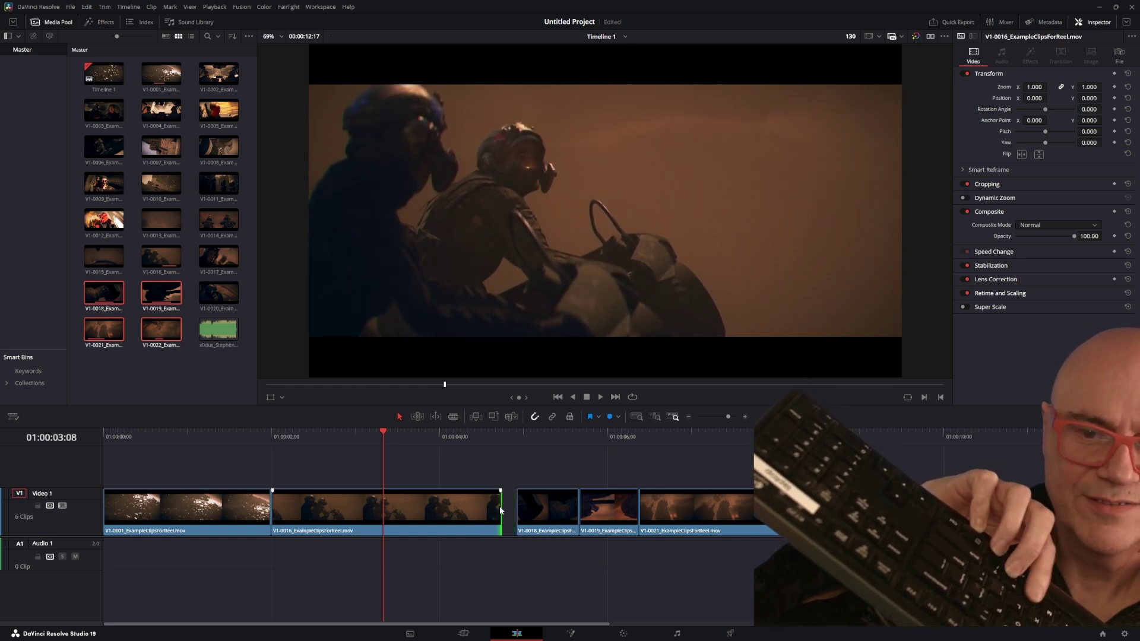
key("period")
key("period")
key("period")
key("period")
key("period")
key("period")
key("period")
key("period")
key("period")
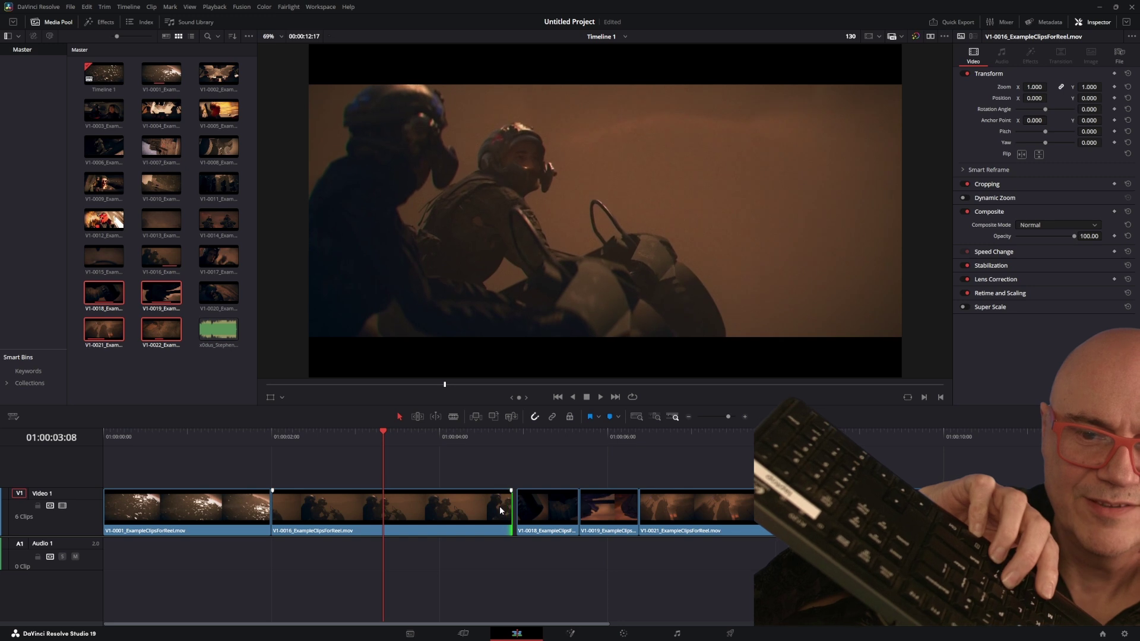
key("comma")
key("comma")
key("comma")
key("comma")
key("comma")
key("comma")
key("comma")
key("comma")
key("comma")
key("comma")
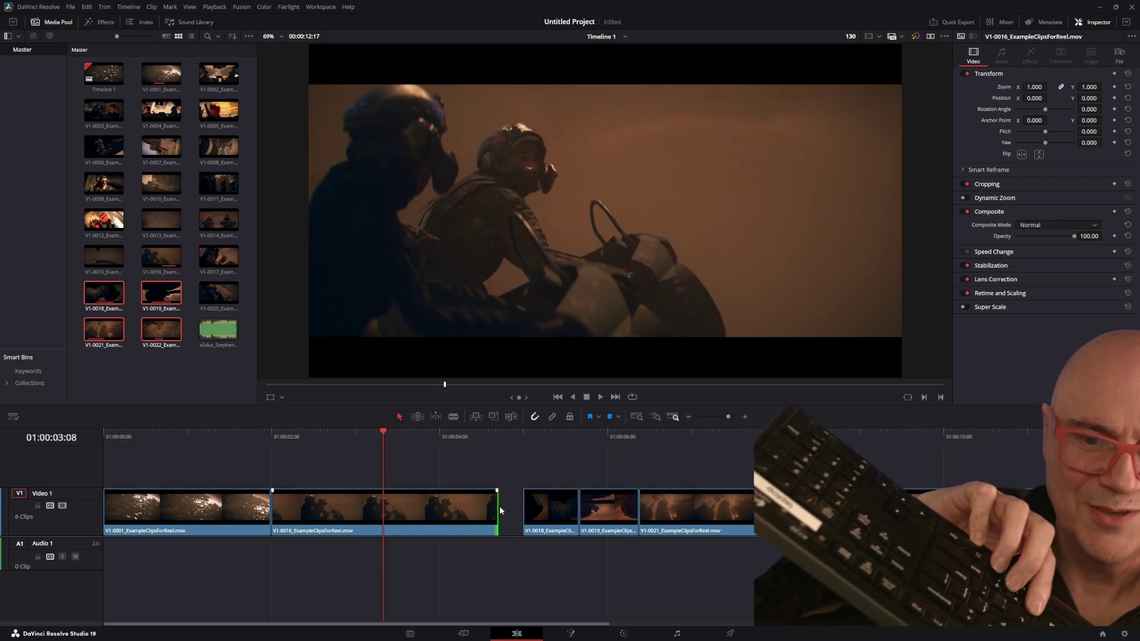
key("period")
key("period")
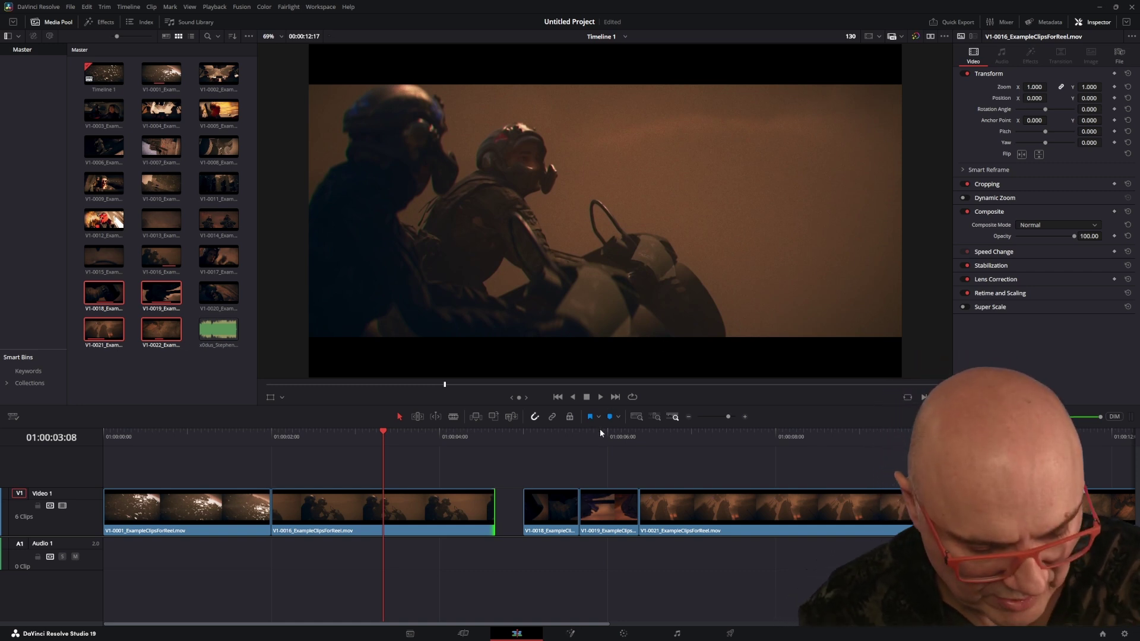
Extend V1-0016 to close the gap, roll the cut two frames earlier, and scrub to check
left_click_drag(494, 492, 525, 488)
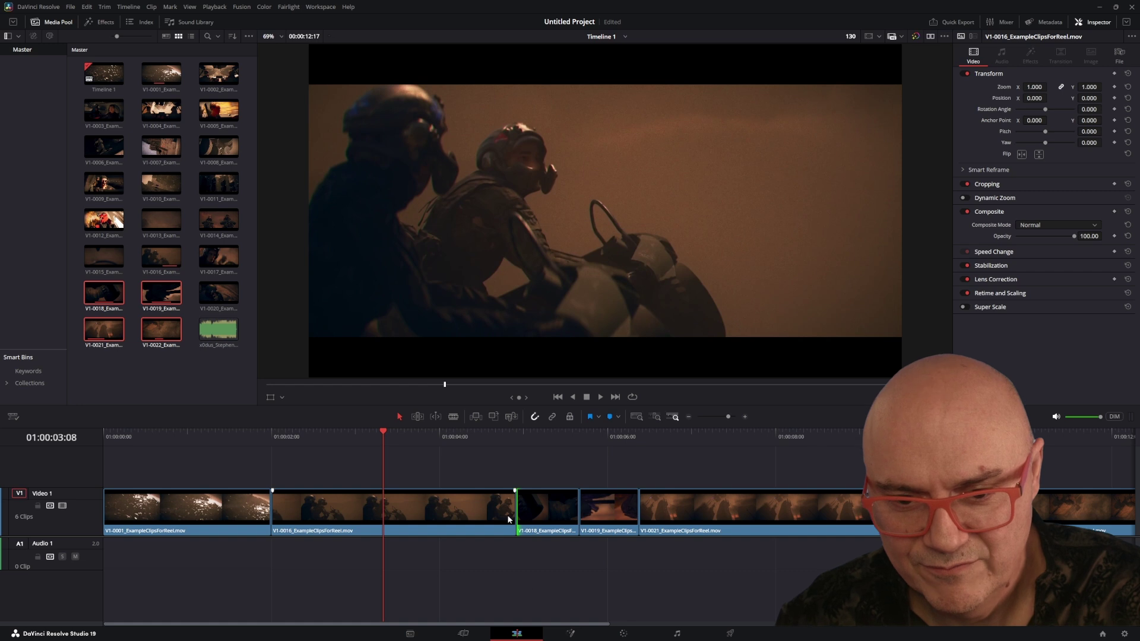
left_click(515, 511)
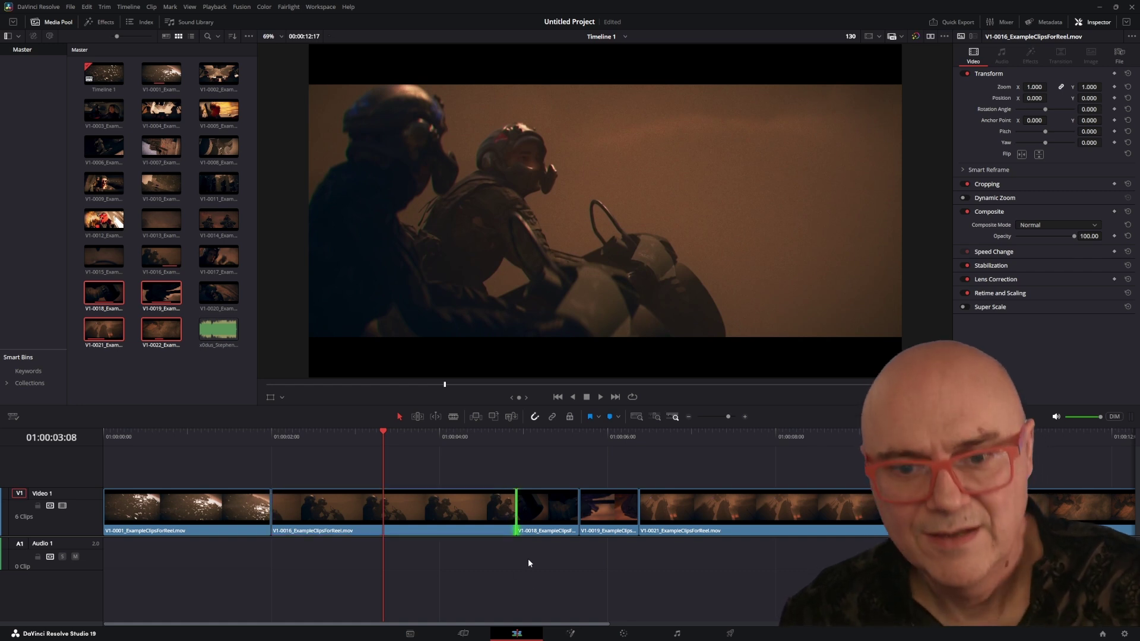
left_click_drag(517, 512, 514, 515)
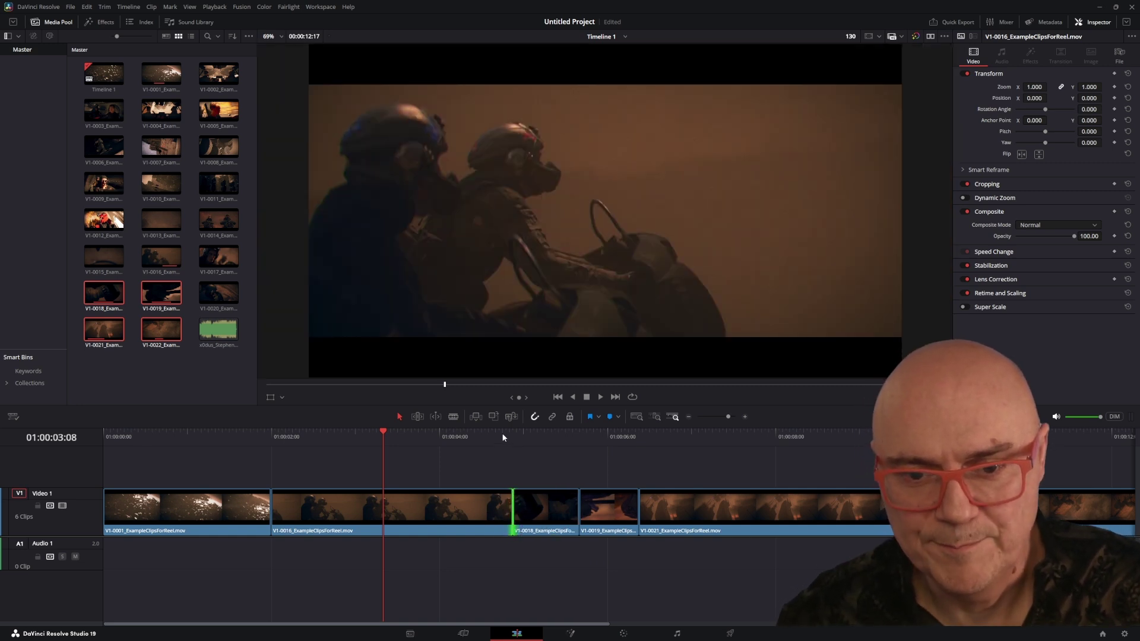
left_click_drag(506, 437, 502, 466)
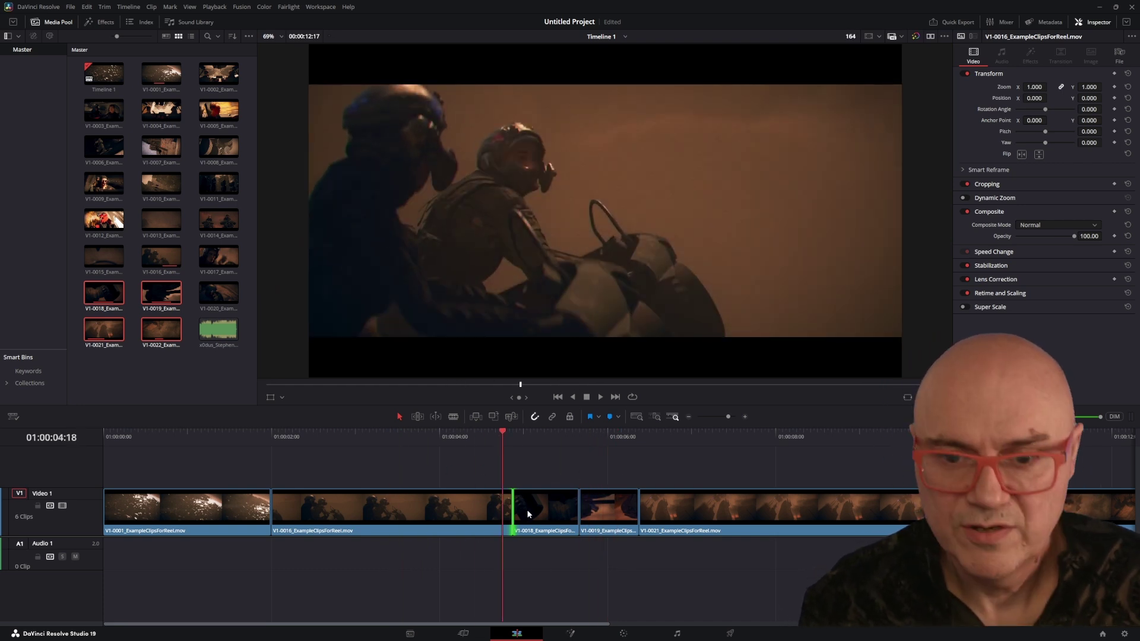
scroll(528, 464, "right", 5)
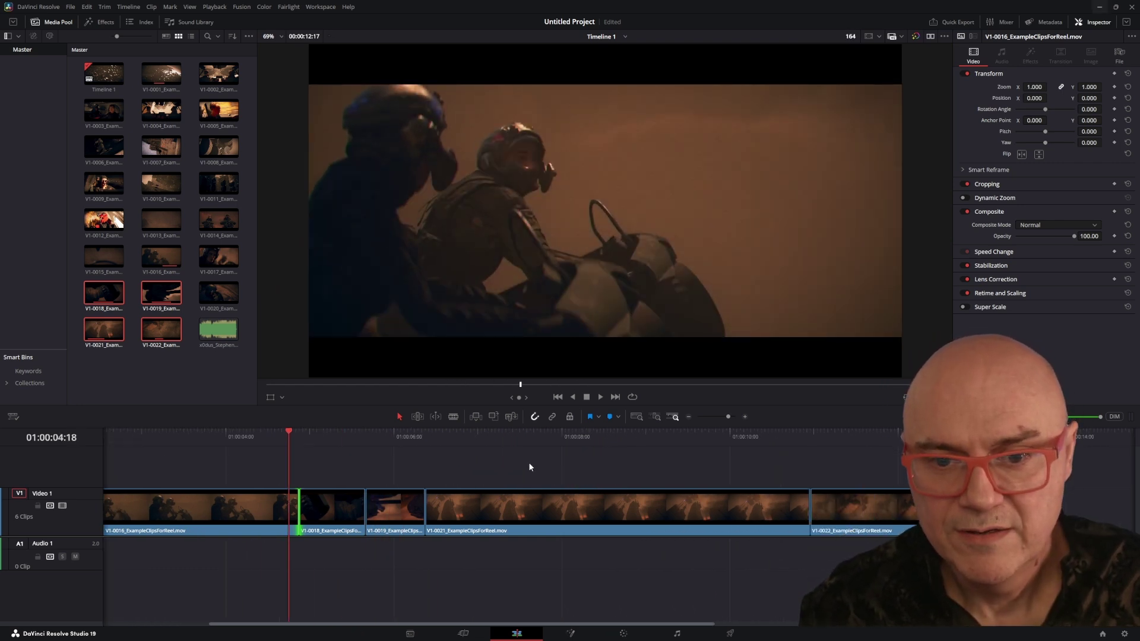
left_click_drag(315, 440, 449, 452)
Preview V1-0005 and append it to the end of the video track
scroll(594, 511, "down", 4)
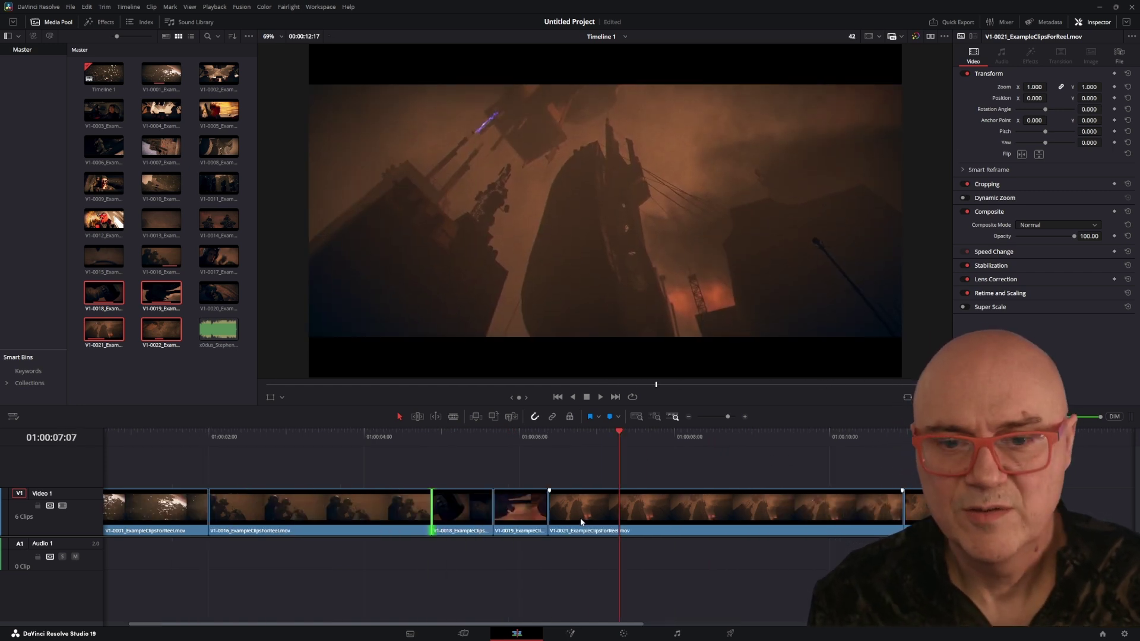
scroll(584, 520, "down", 1)
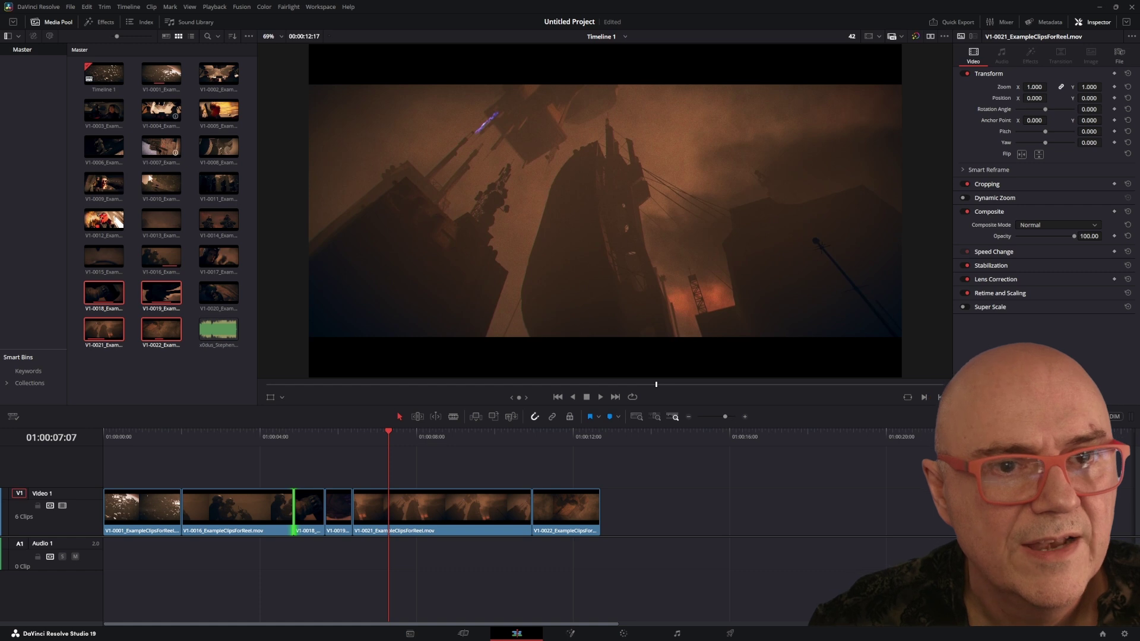
double_click(218, 112)
left_click_drag(218, 110, 843, 511)
Preview V1-0012 and append it to the end of the track with Shift+F12
double_click(91, 226)
key("shift+F12")
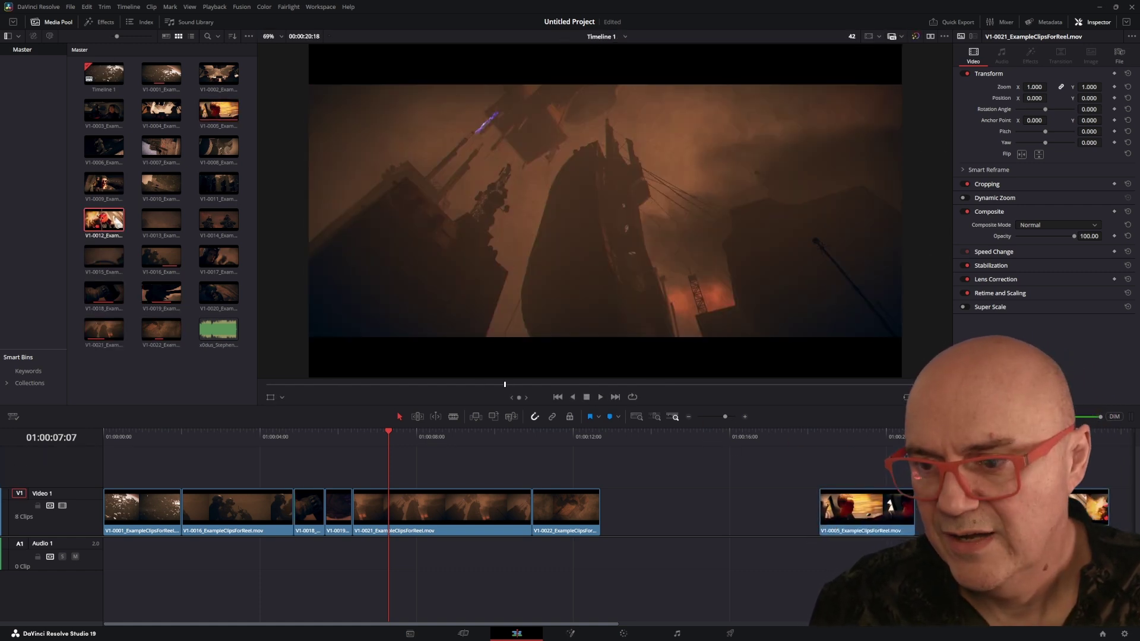
scroll(501, 482, "right", 10)
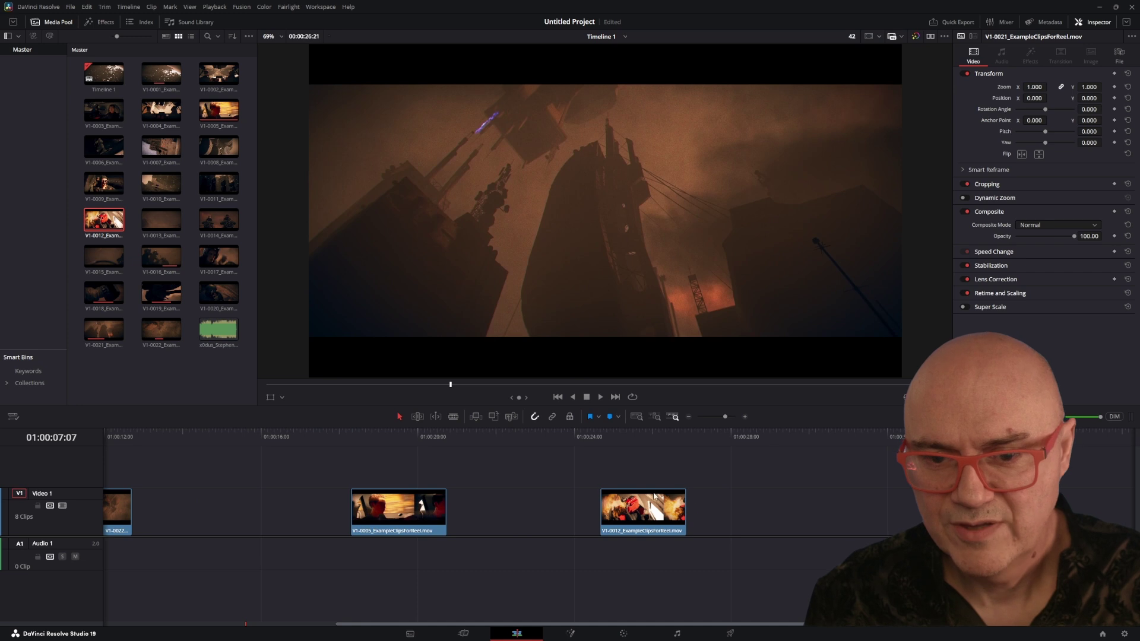
scroll(353, 460, "right", 3)
scroll(534, 469, "left", 5)
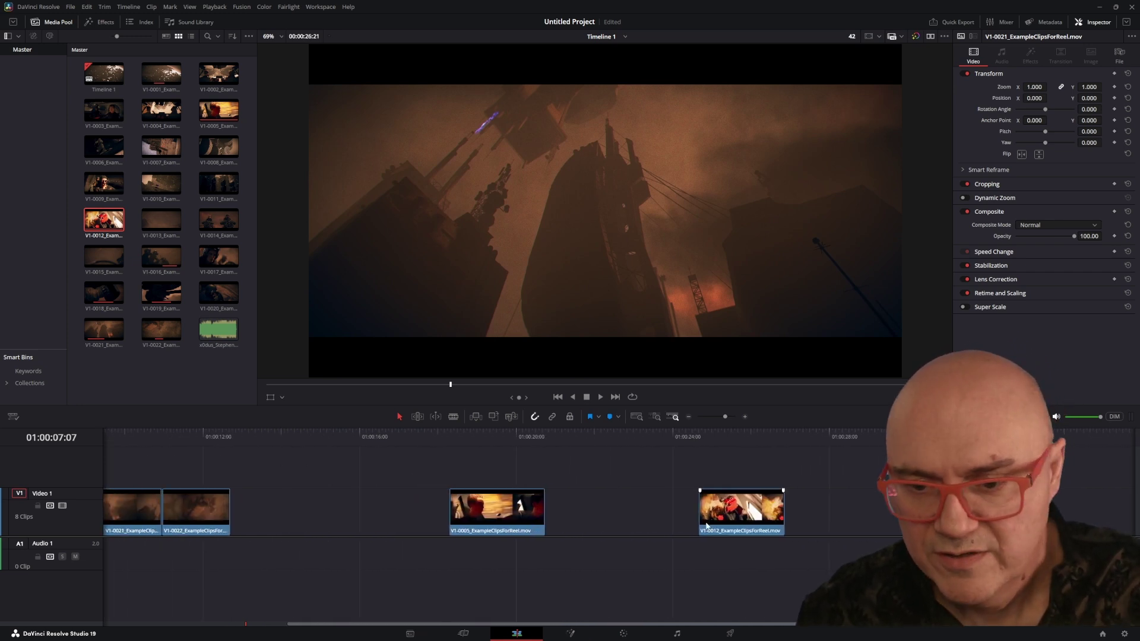
left_click_drag(706, 516, 765, 516)
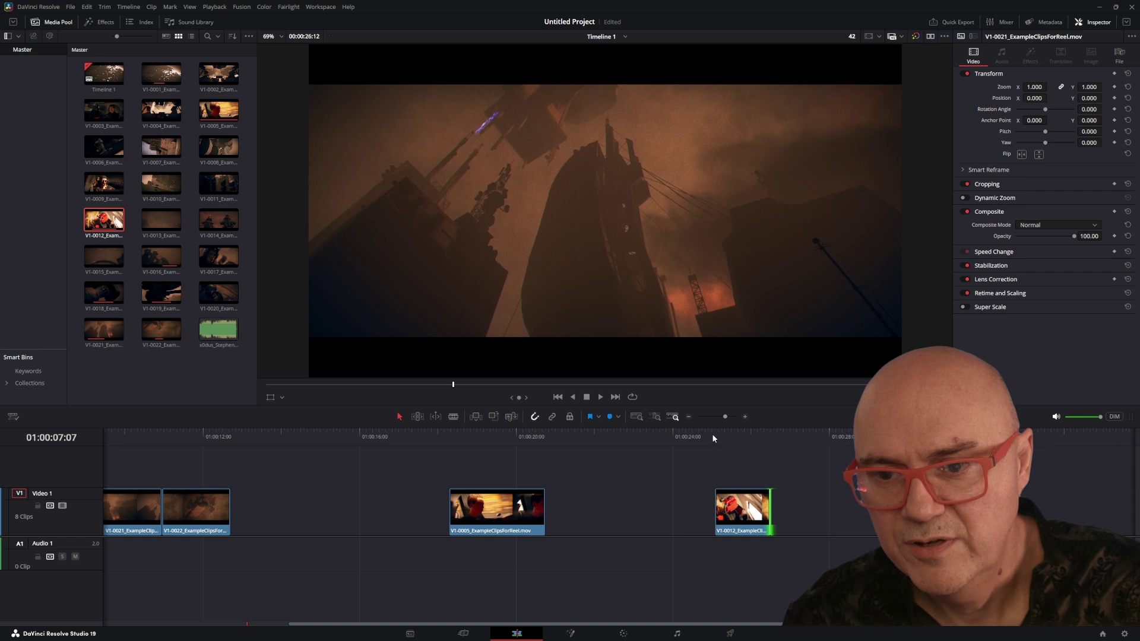
Adjust V1-0012's end, lengthening it slightly and then trimming ten frames off
left_click_drag(713, 438, 756, 438)
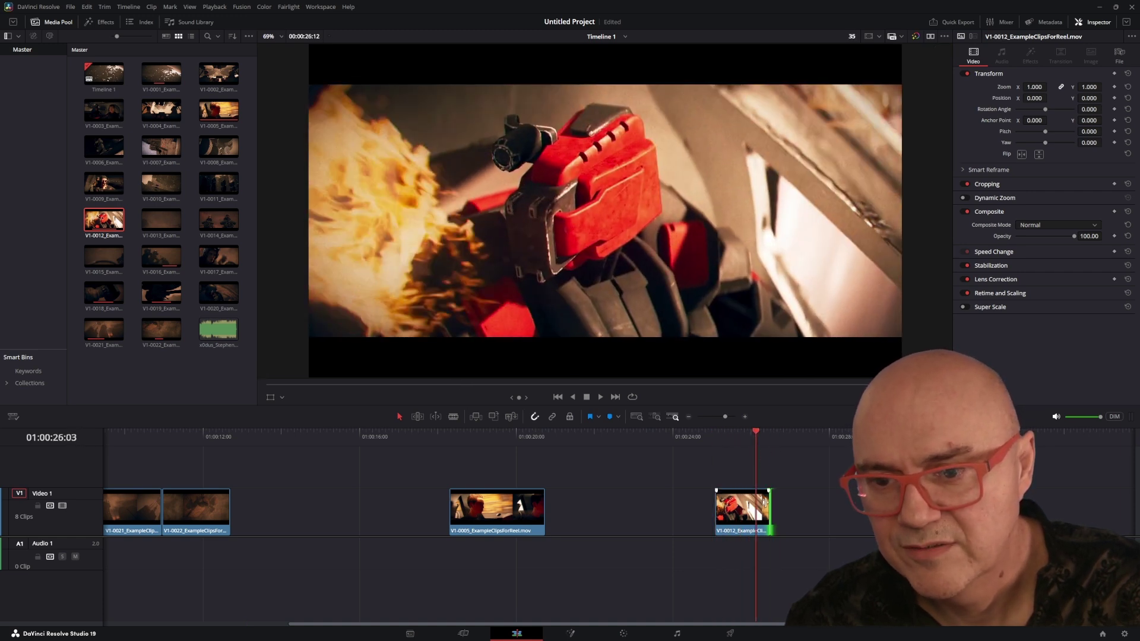
left_click_drag(765, 502, 832, 508)
mouse_move(756, 432)
left_mouse_down()
mouse_move(780, 439)
mouse_move(744, 442)
left_mouse_up()
left_click_drag(783, 514, 760, 514)
Trim V1-0005 at both ends, place it beside V1-0012, and move both after V1-0022
left_click_drag(454, 512, 689, 518)
left_click_drag(732, 464, 572, 511)
scroll(612, 502, "left", 10)
left_click_drag(372, 445, 693, 461)
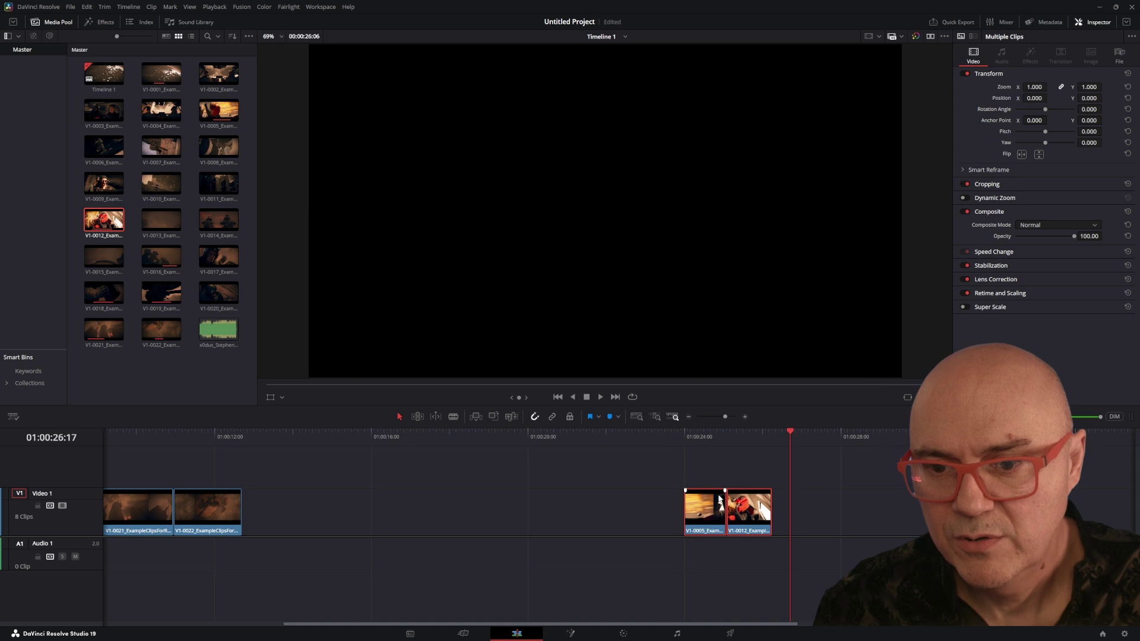
left_click_drag(746, 514, 650, 509)
Select the four later clips and drag them left to close the gap
scroll(309, 514, "left", 5)
left_click(316, 513)
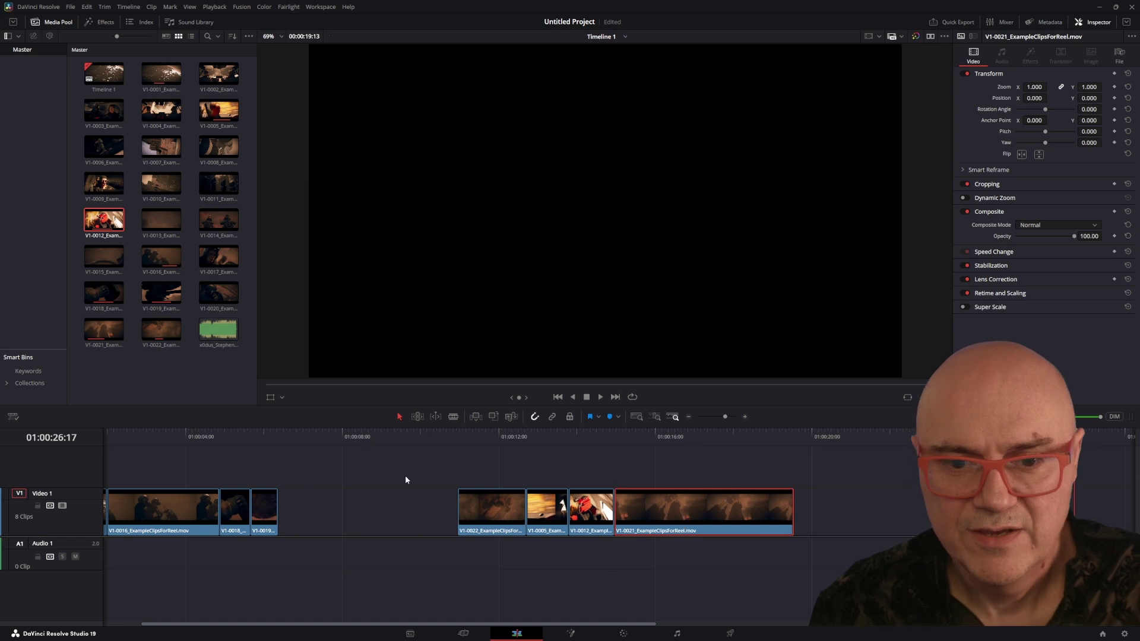
left_click_drag(349, 478, 511, 507)
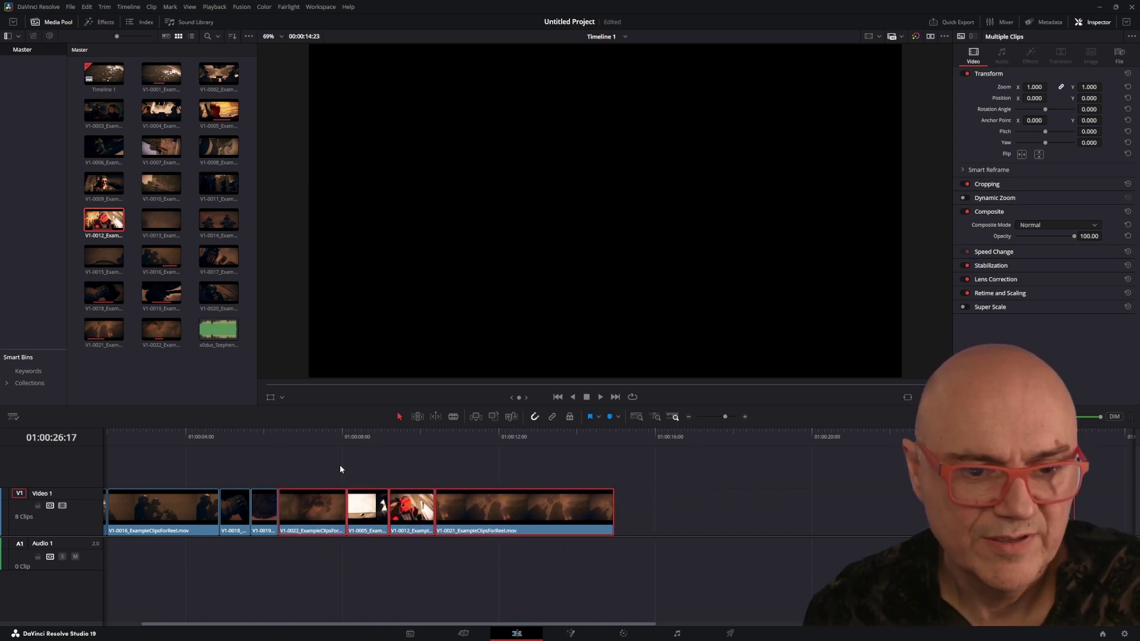
Return V1-0018 to its place after V1-0016 and scrub through the edit
scroll(515, 470, "left", 2)
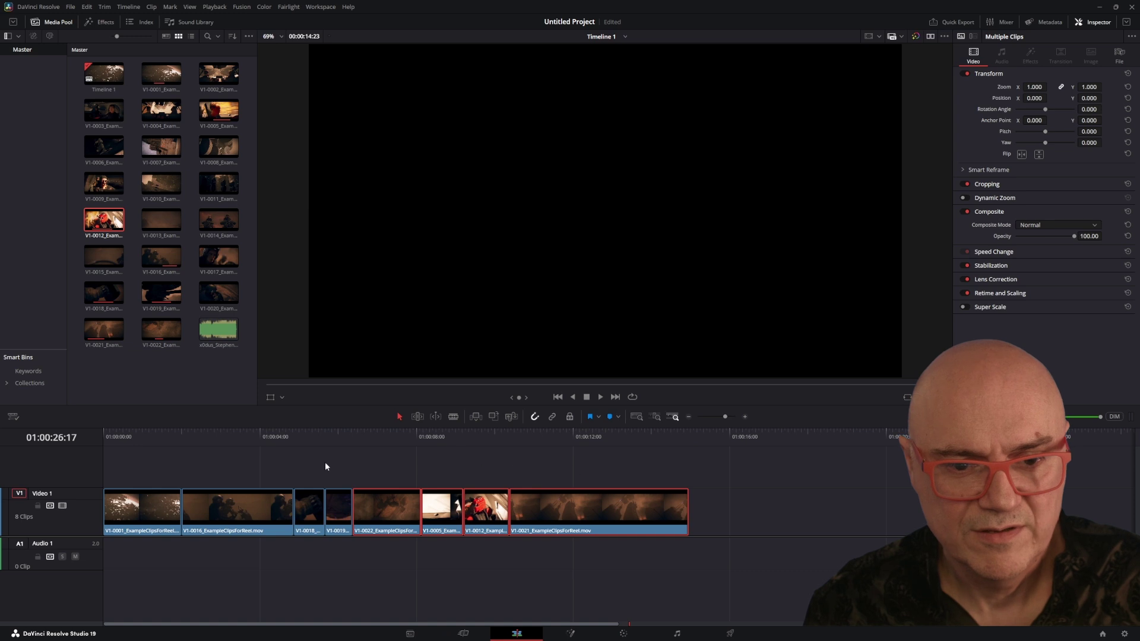
mouse_move(311, 504)
left_mouse_down()
mouse_move(804, 502)
mouse_move(309, 503)
left_mouse_up()
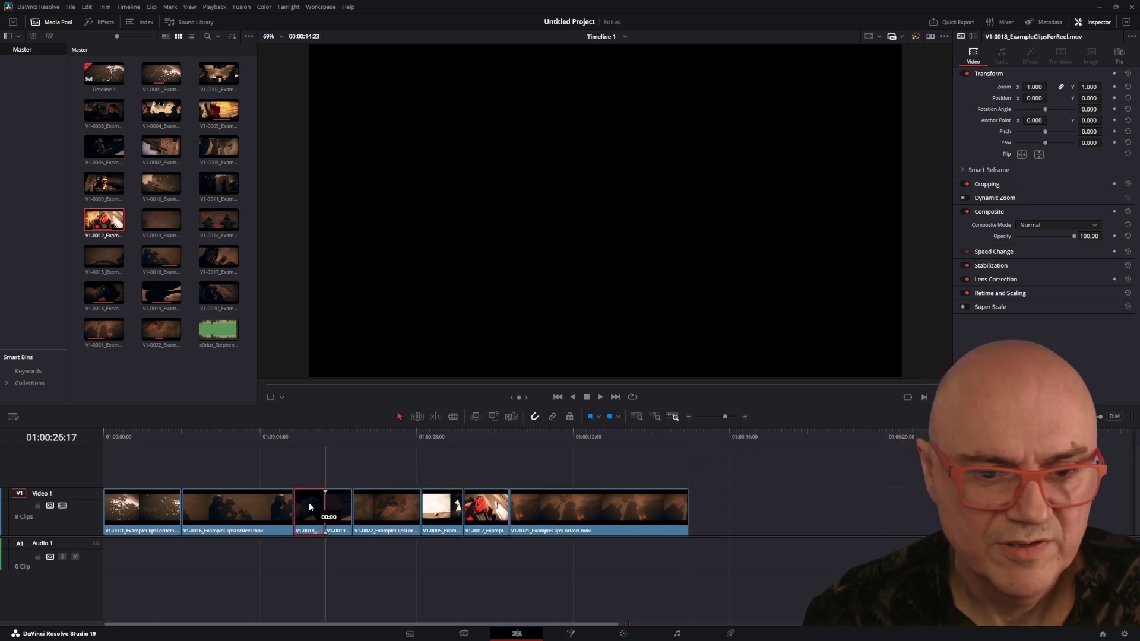
left_click(301, 440)
left_click_drag(301, 433, 637, 462)
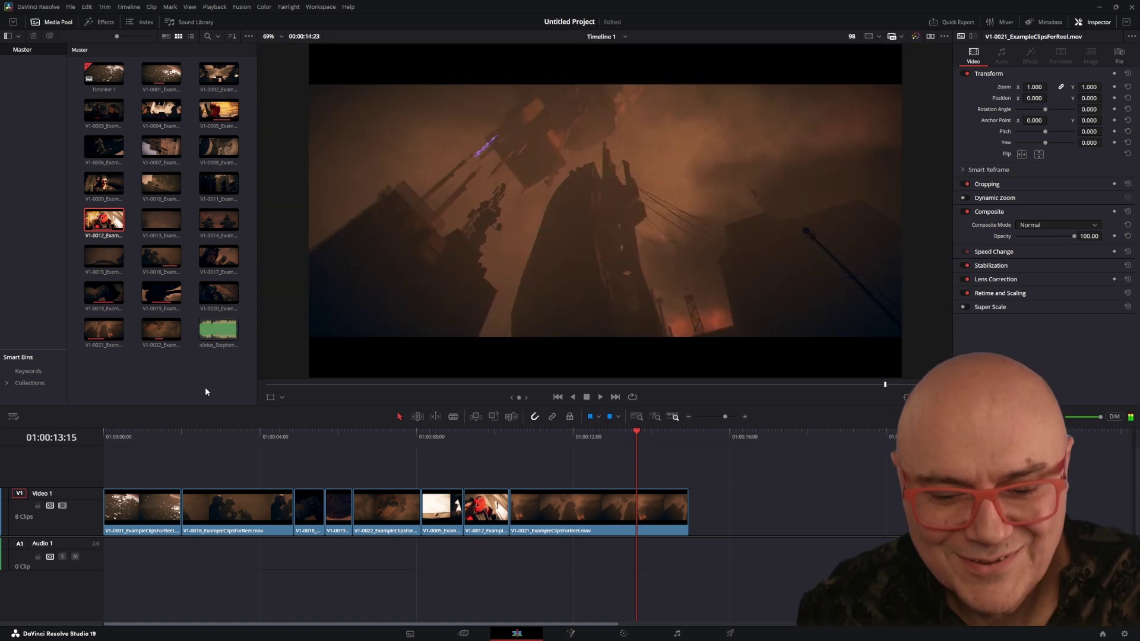
double_click(219, 330)
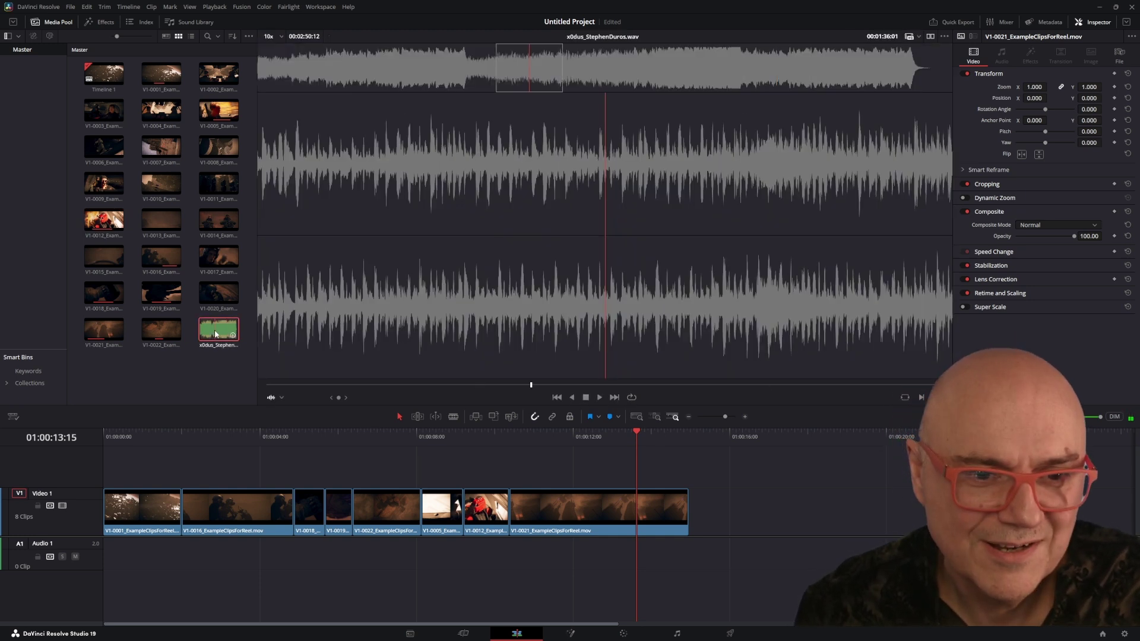
Audition x0dus_StephenDuros.wav, then drop it onto the Audio 1 track
left_click(214, 336)
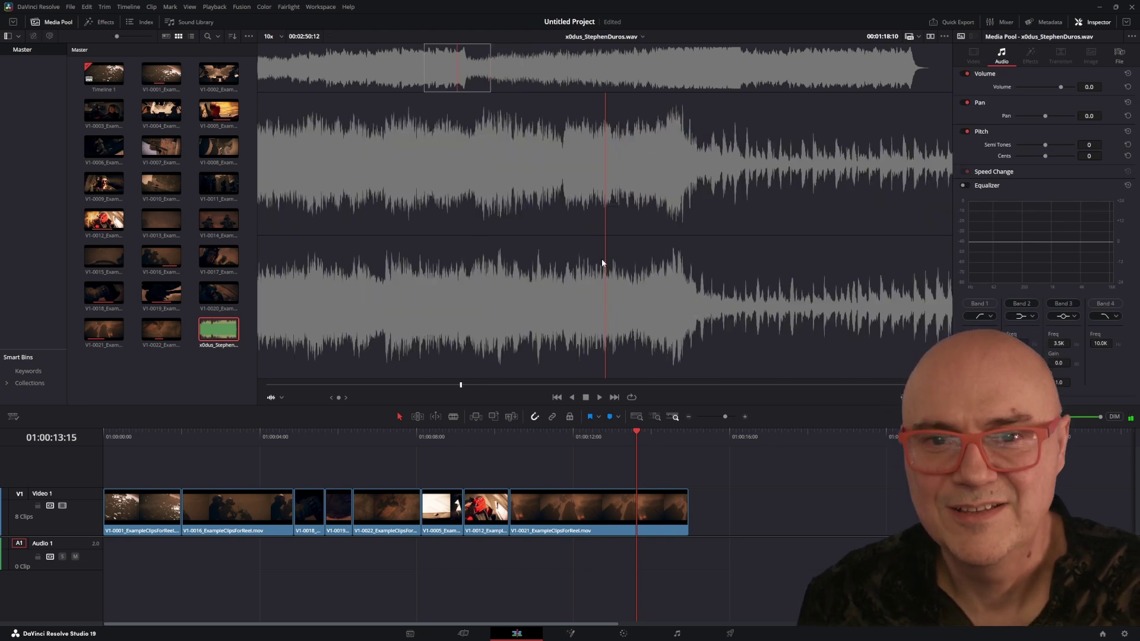
mouse_move(454, 388)
left_mouse_down()
mouse_move(430, 386)
mouse_move(489, 387)
mouse_move(466, 389)
left_mouse_up()
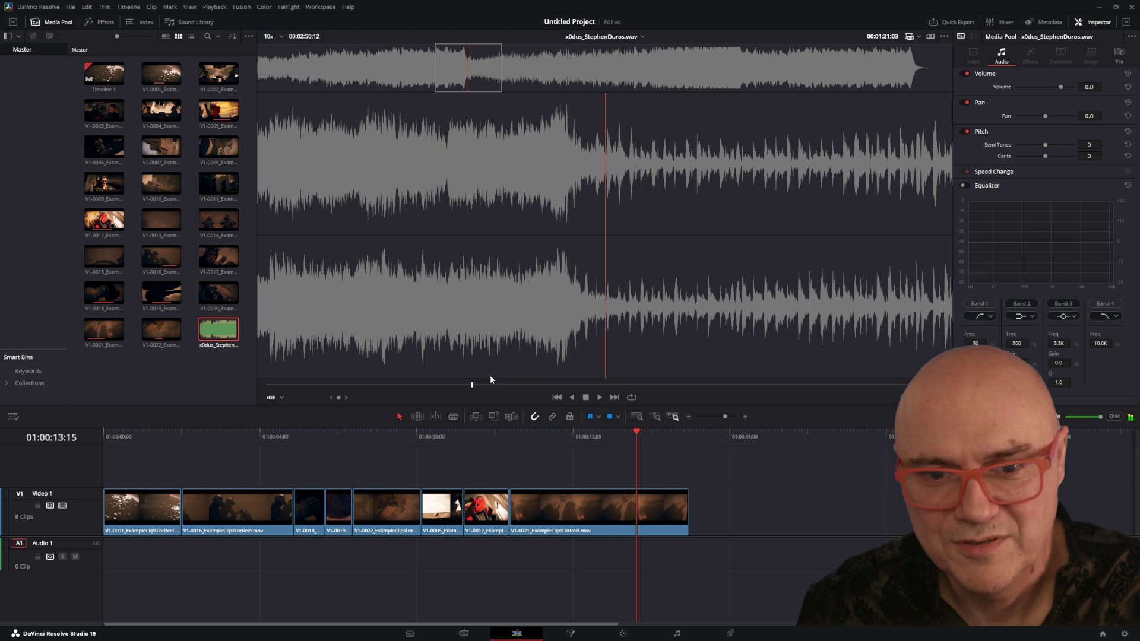
left_click_drag(705, 477, 234, 482)
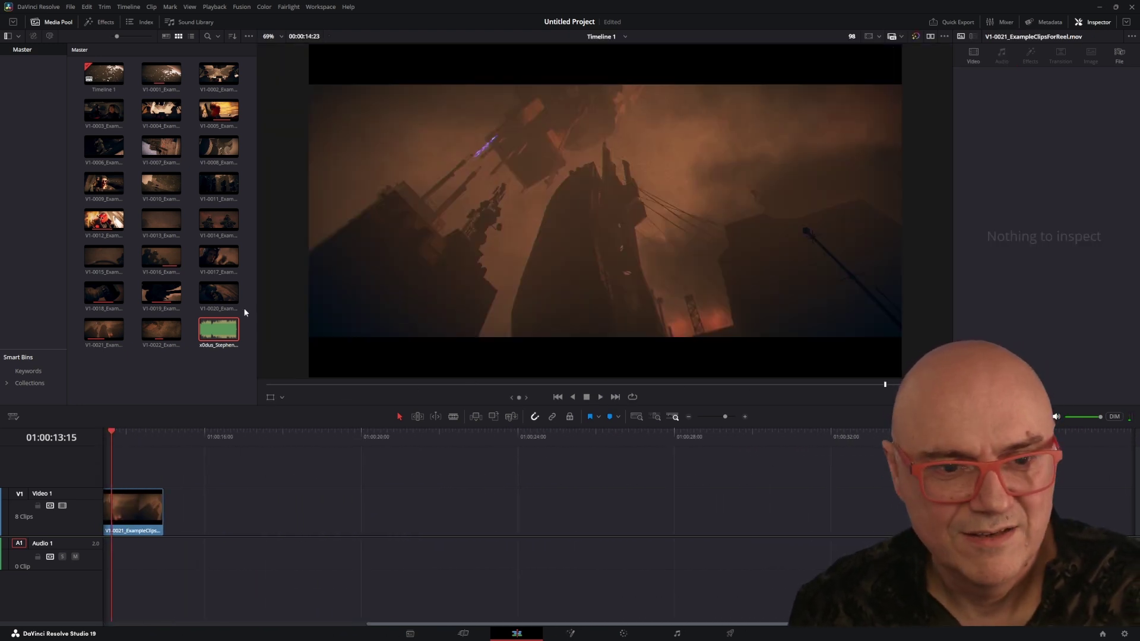
left_click_drag(219, 330, 915, 564)
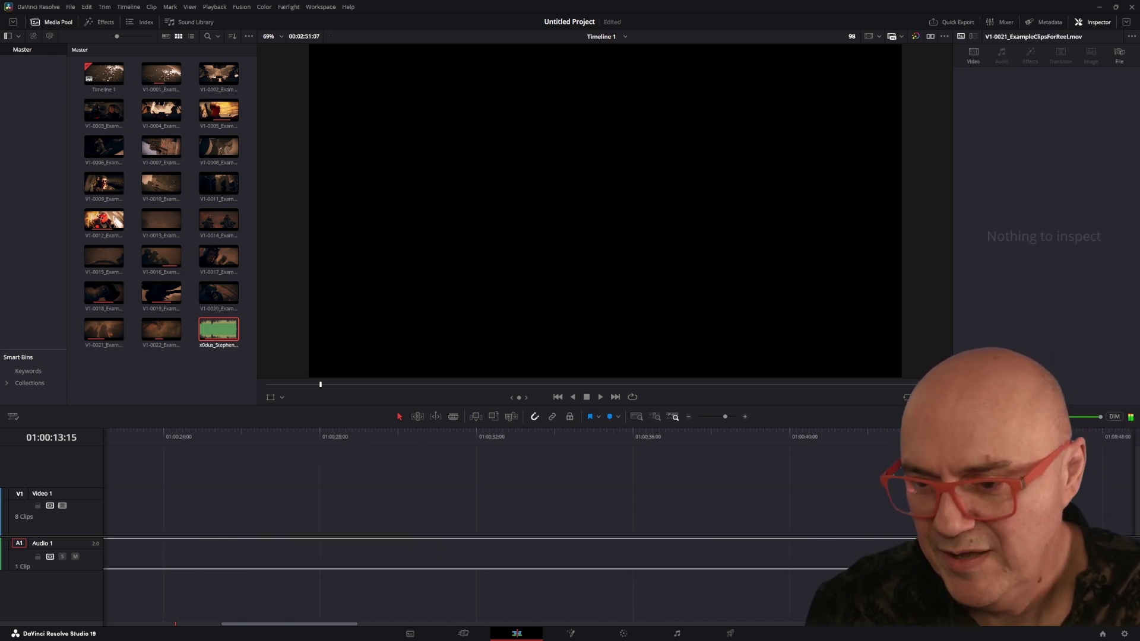
Try trimming the music's head, undo it, then play the music from its start
scroll(619, 564, "right", 5)
left_click(557, 433)
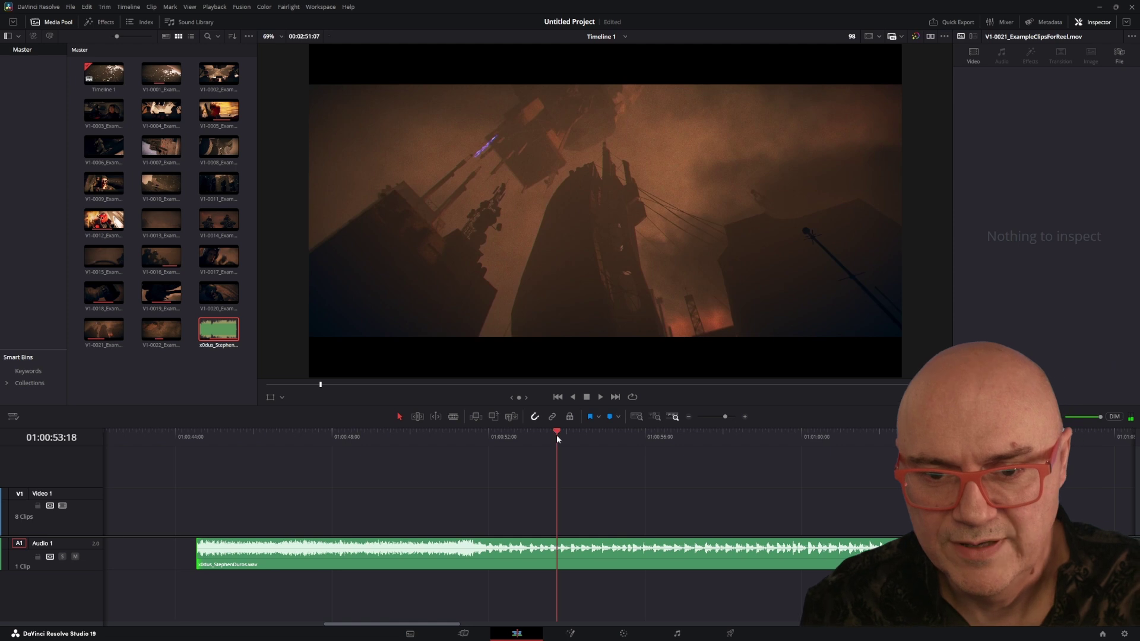
left_click(557, 555)
left_click_drag(197, 564, 566, 564)
key("ctrl+z")
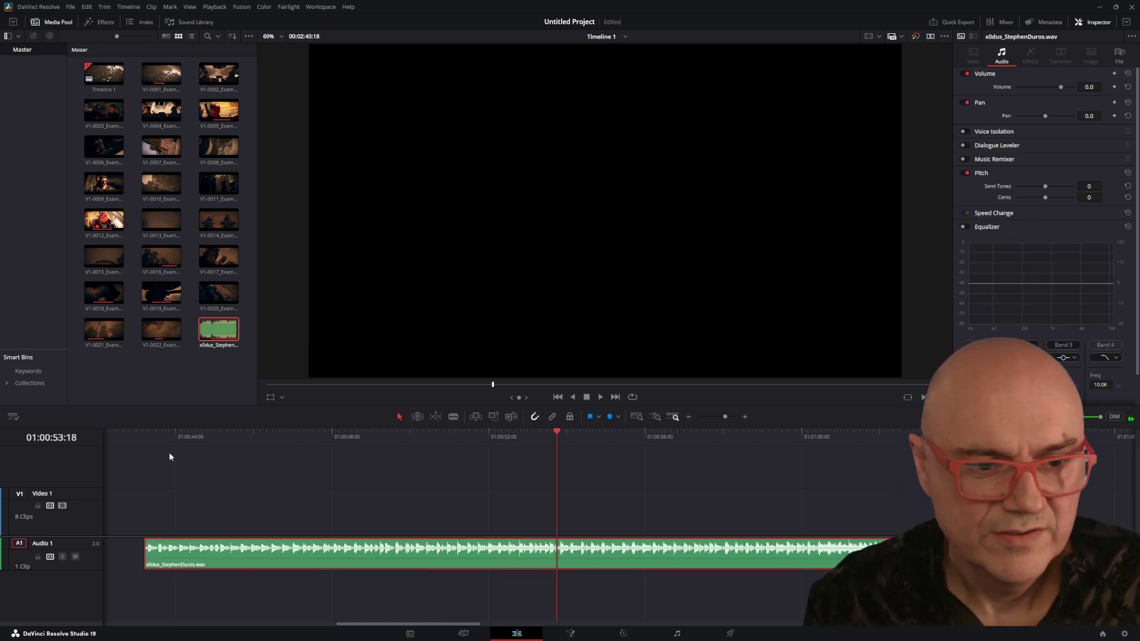
left_click(145, 434)
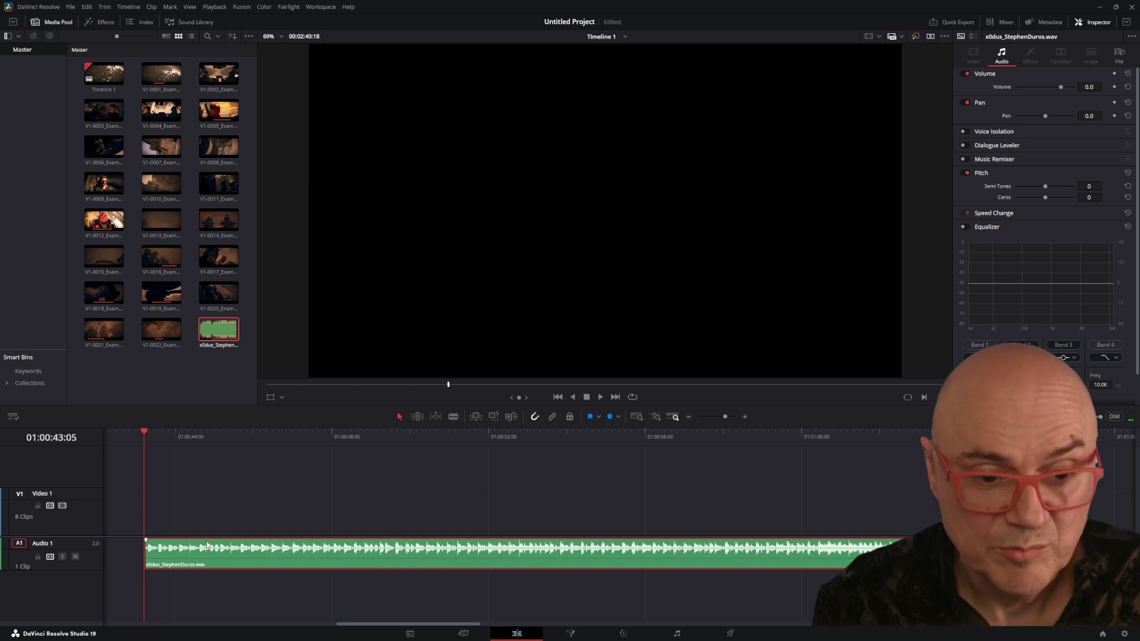
key("space")
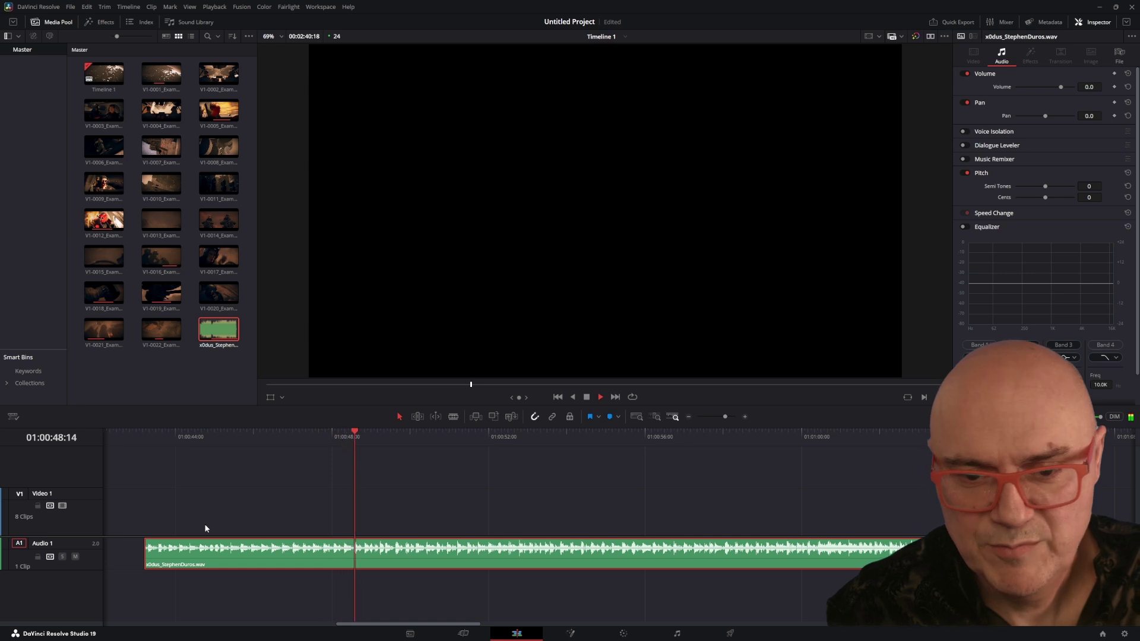
left_click(587, 398)
Slide the x0dus_StephenDuros.wav music to the timeline start and trim its end to the last video clip
scroll(506, 496, "left", 10)
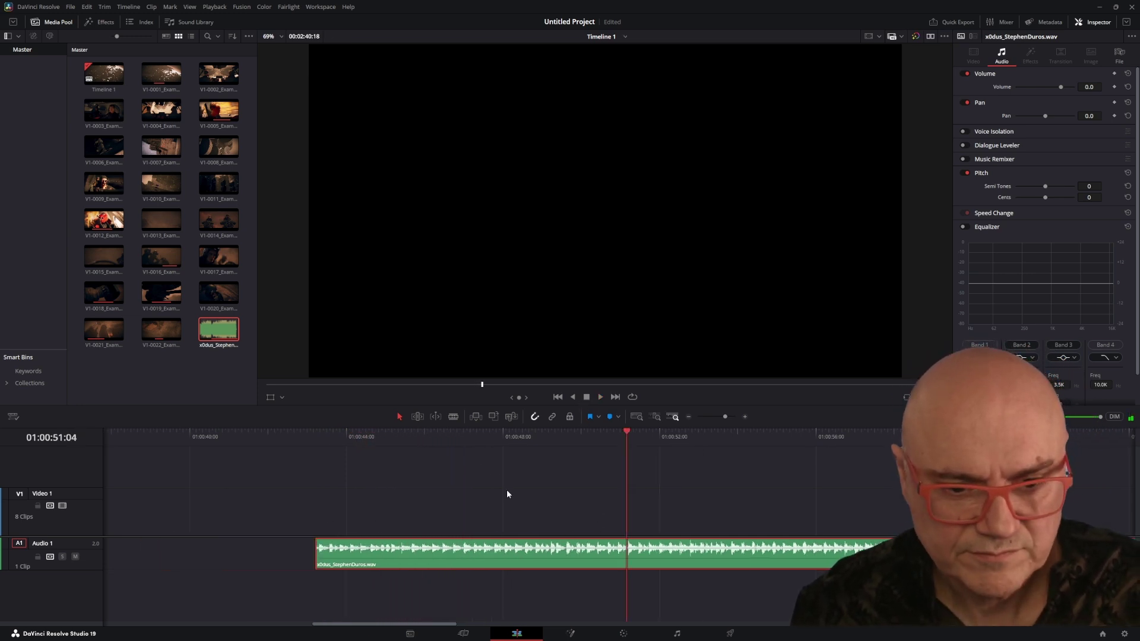
left_click_drag(708, 555, 191, 555)
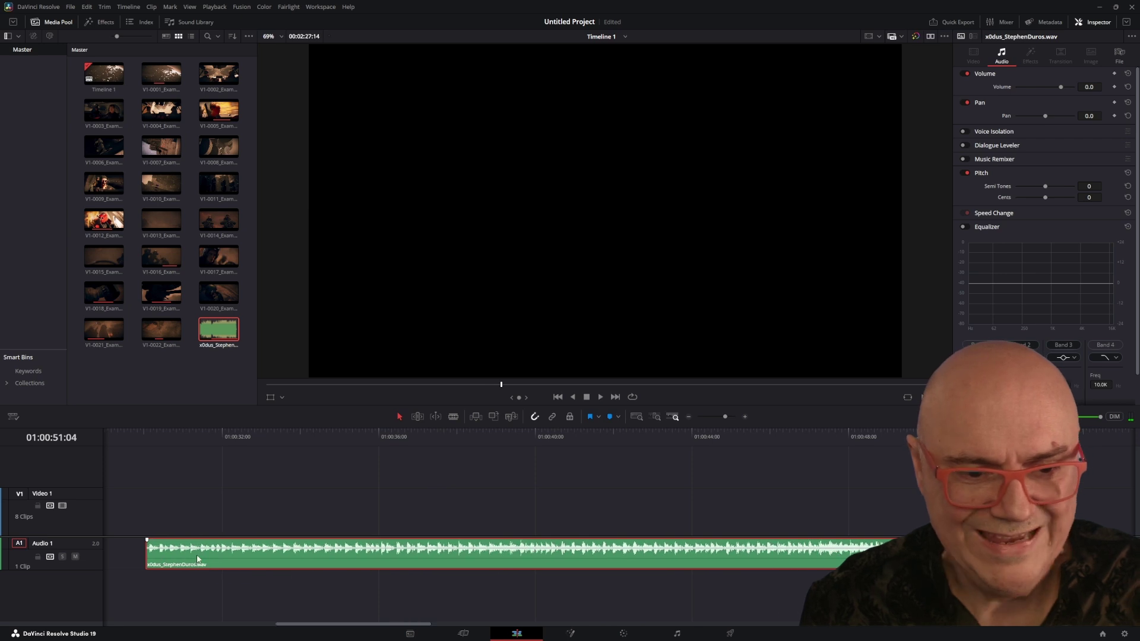
scroll(191, 555, "left", 14)
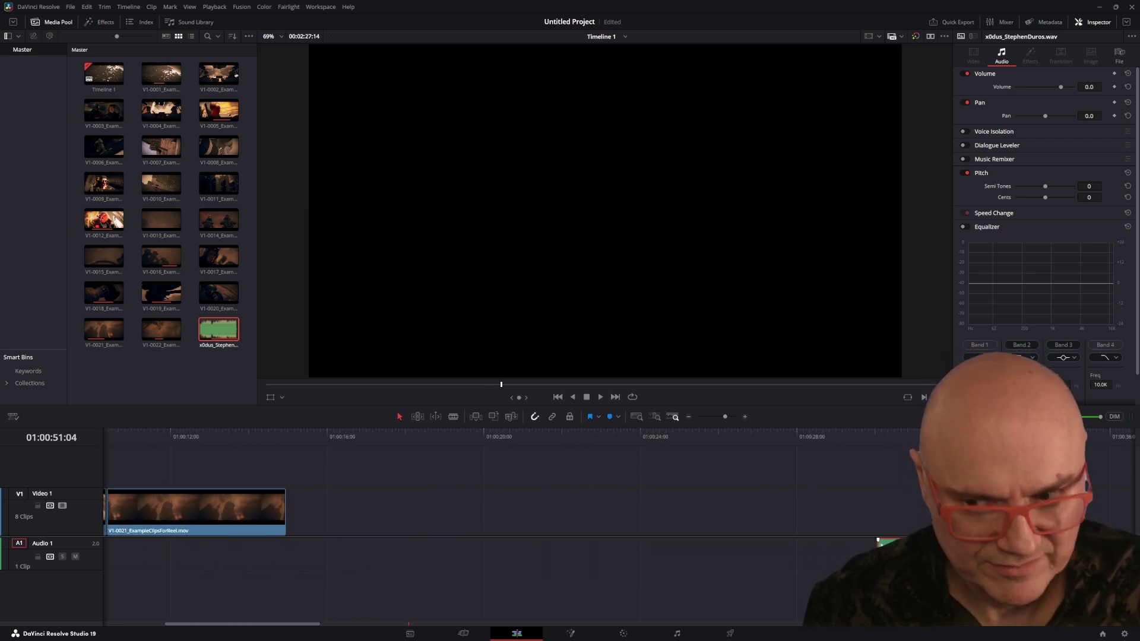
left_click_drag(890, 552, 732, 418)
left_click(689, 417)
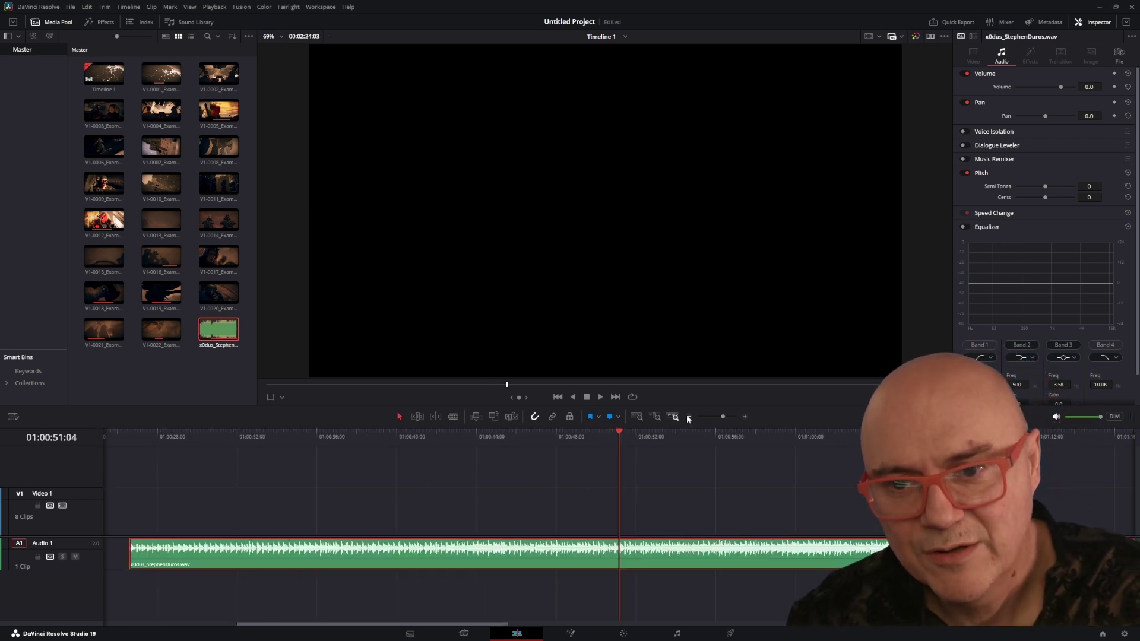
left_click(688, 417)
left_click(689, 417)
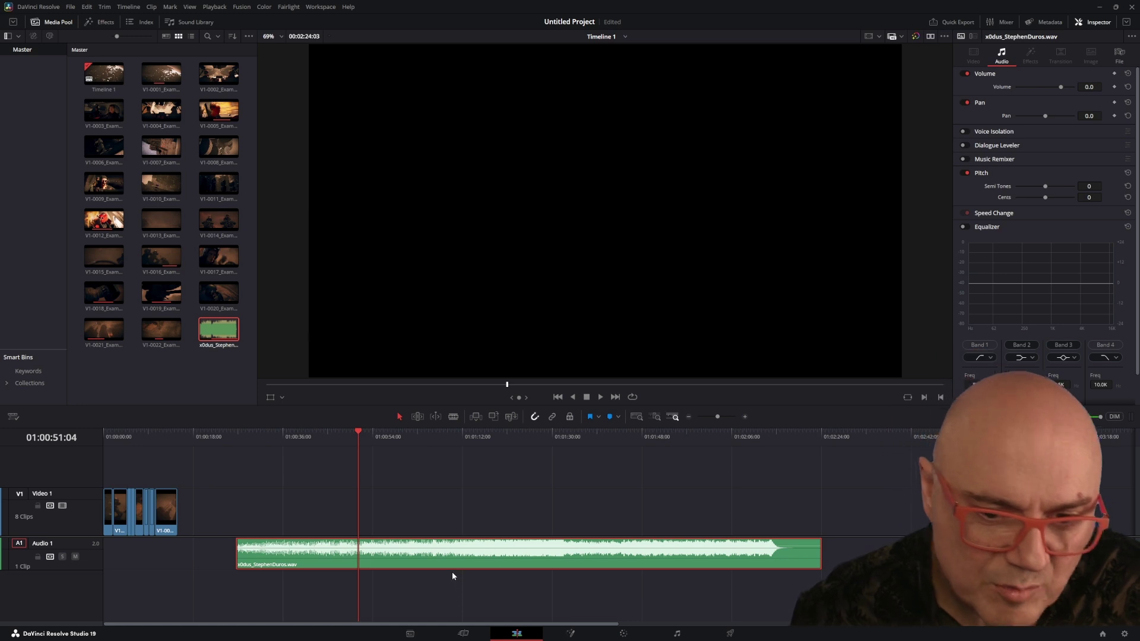
left_click_drag(451, 561, 283, 565)
left_click_drag(683, 556, 178, 558)
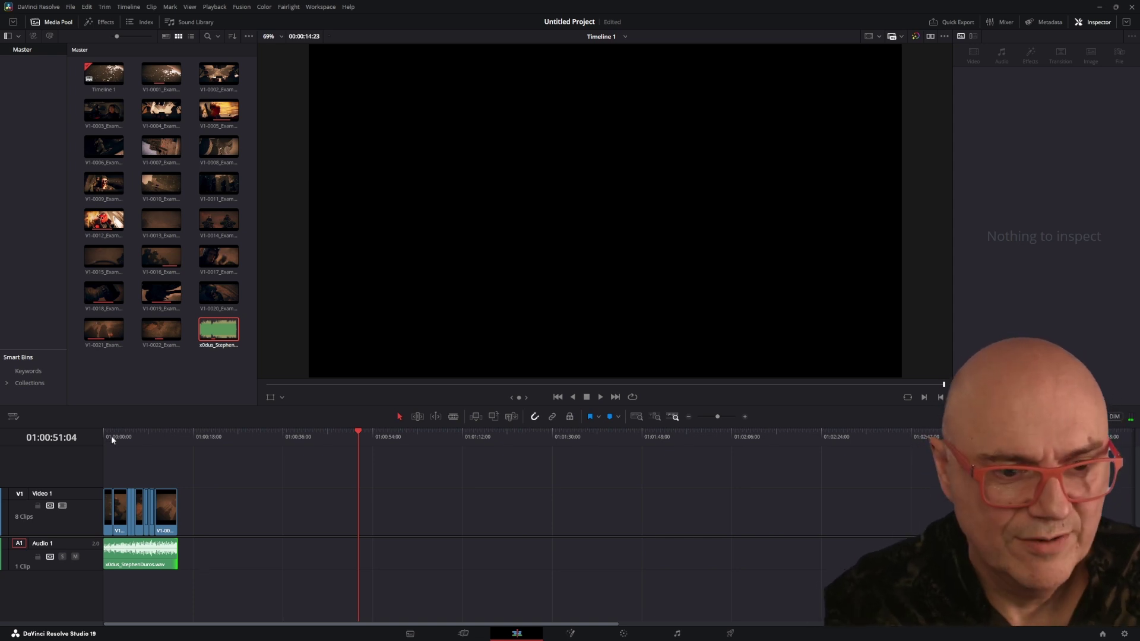
key("Home")
key("ctrl+equal")
key("ctrl+equal")
key("ctrl+equal")
key("ctrl+equal")
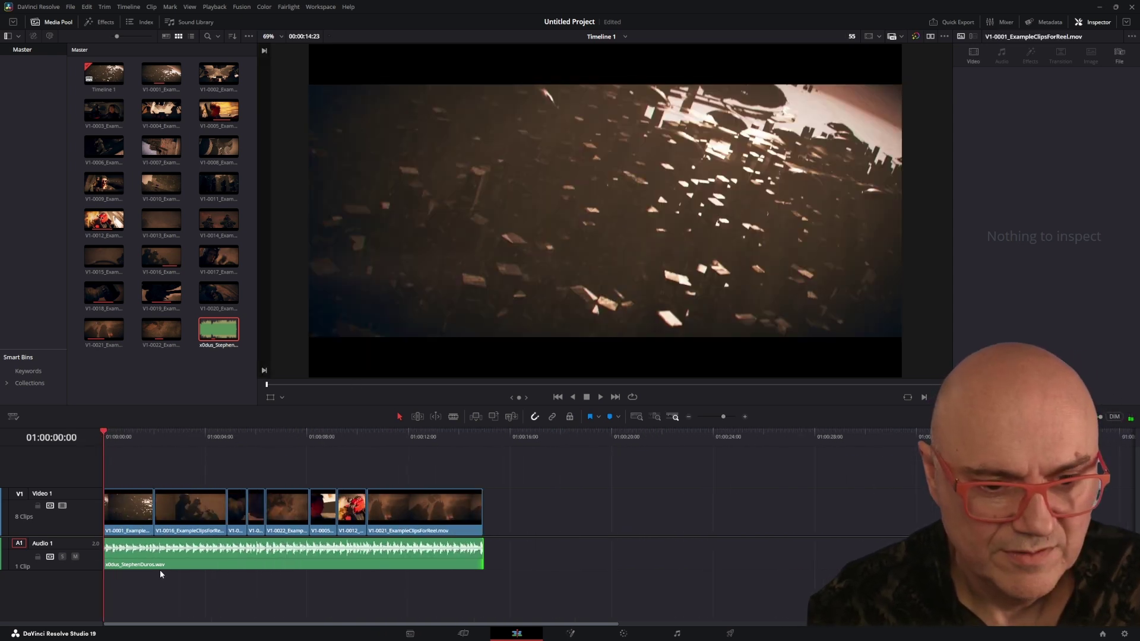
key("space")
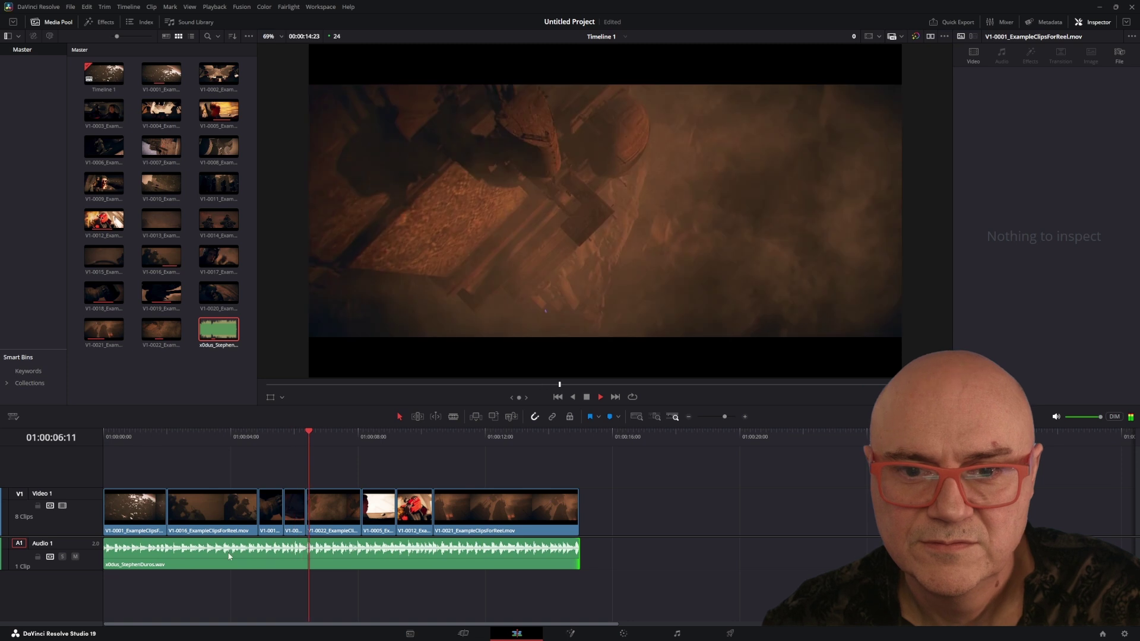
left_click(587, 397)
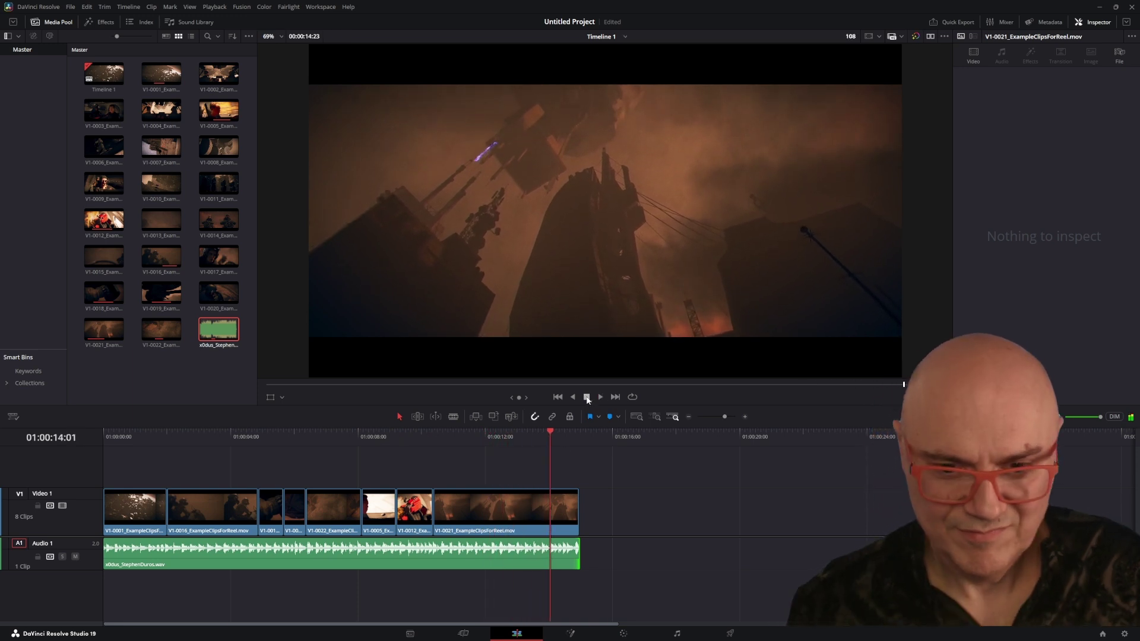
left_click(542, 434)
left_click_drag(542, 434, 578, 435)
left_click(574, 545)
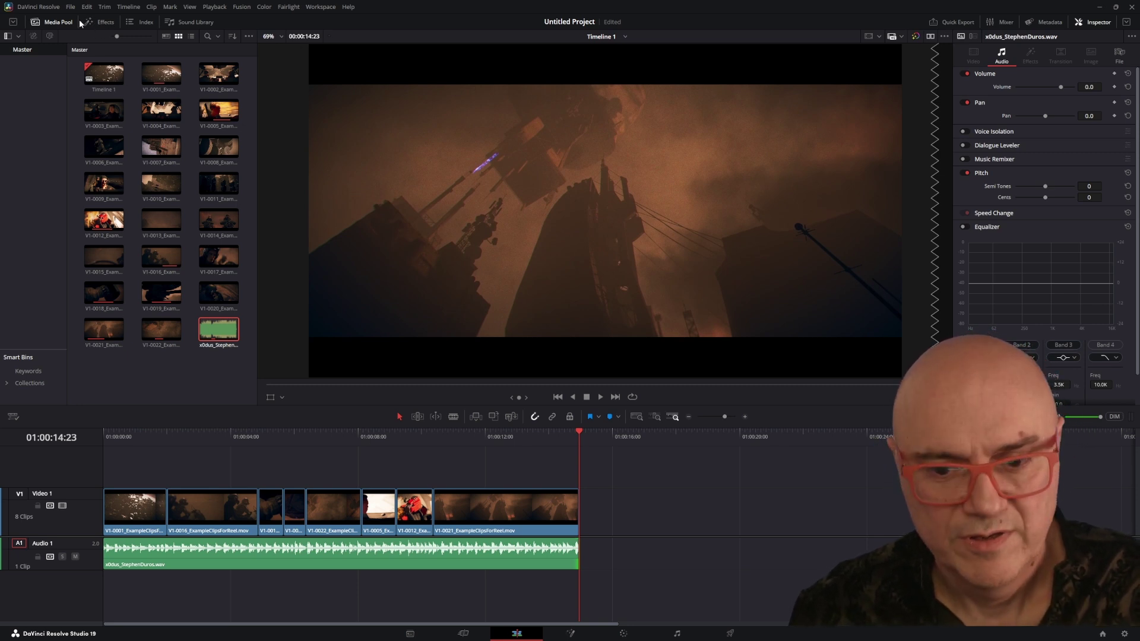
Show the Titles category in the Effects Toolbox, with Open FX and Audio FX collapsed
left_click(98, 22)
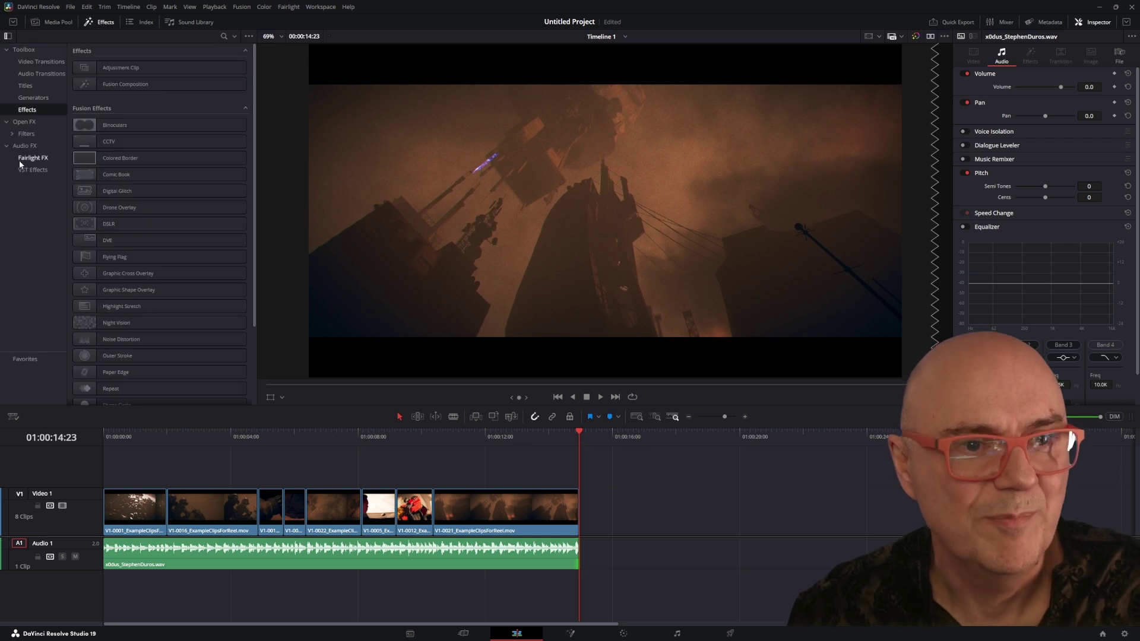
left_click(25, 50)
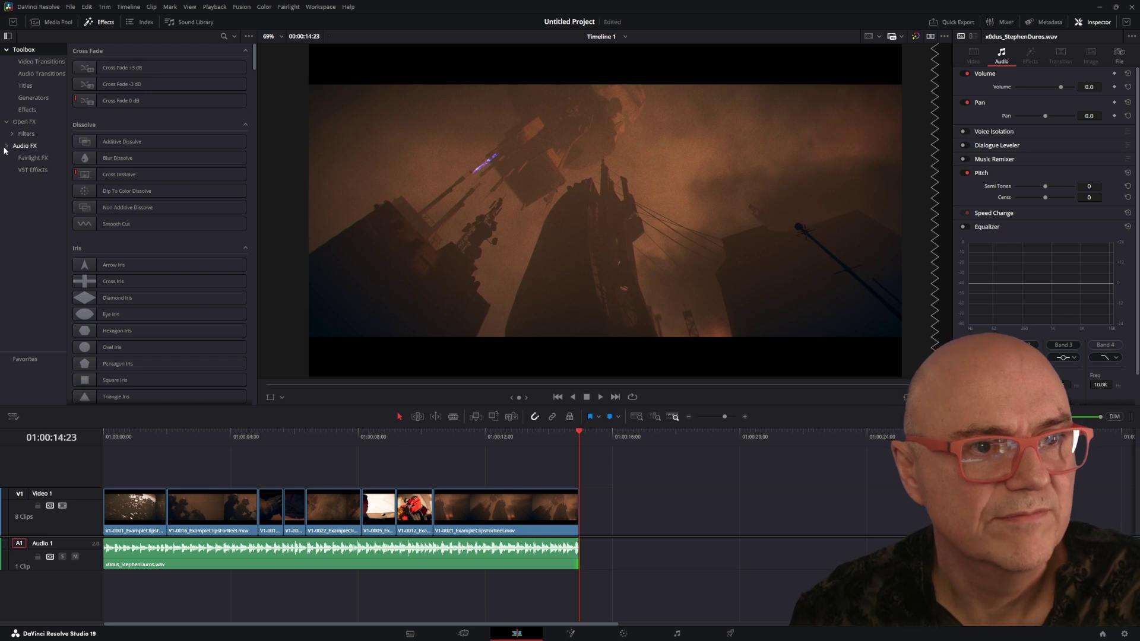
left_click(6, 145)
left_click(7, 121)
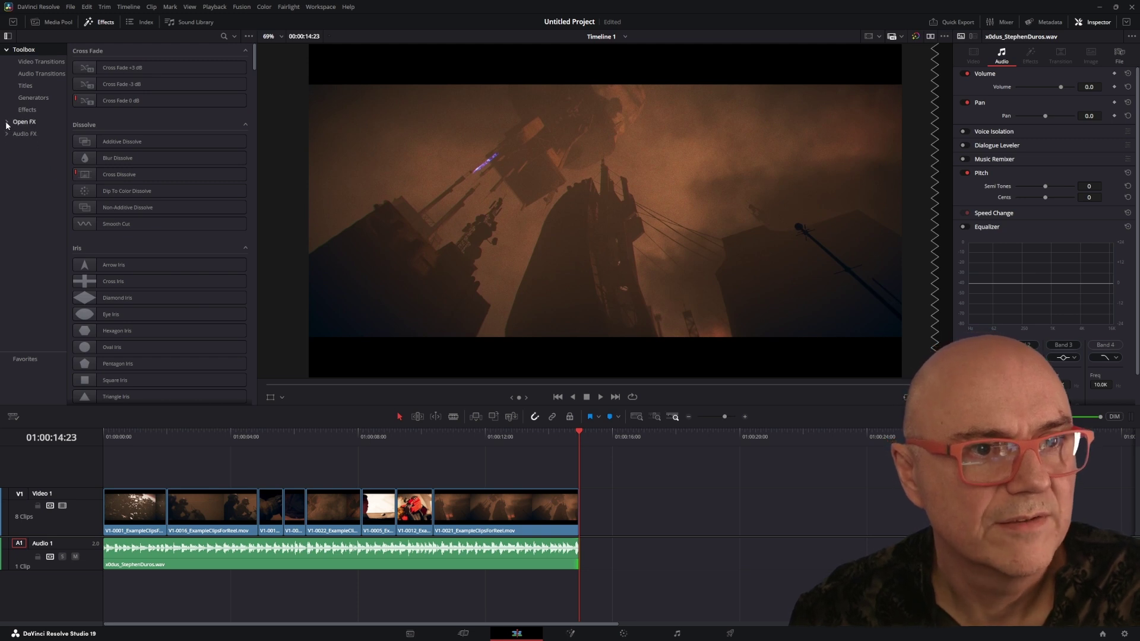
left_click(26, 86)
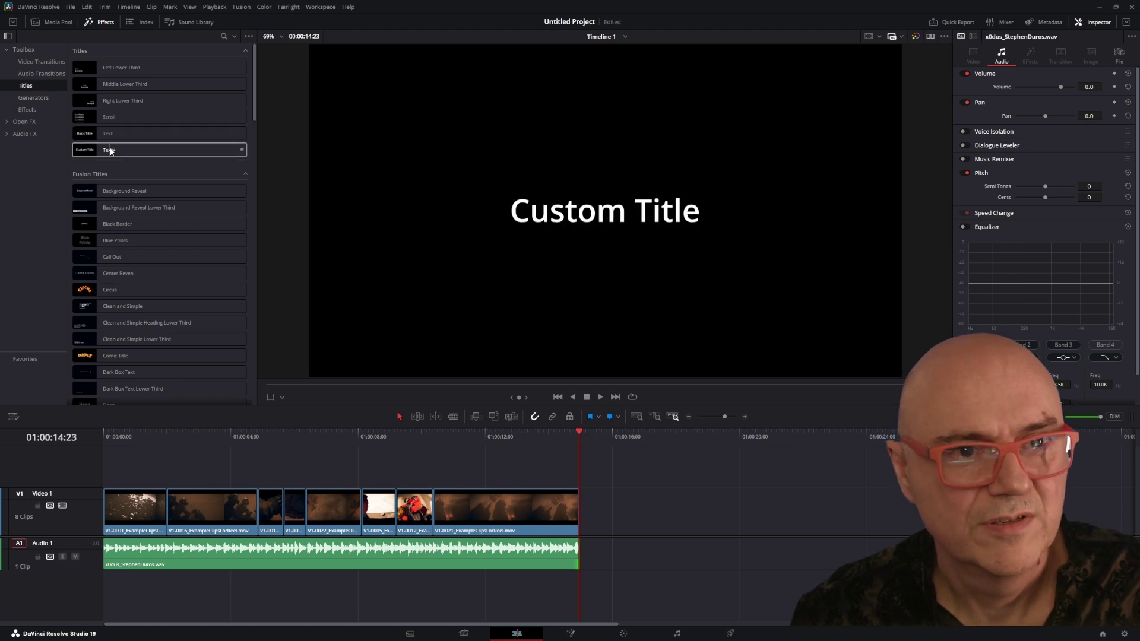
Place a Text+ title after the final clip on V1 and view its Inspector settings
left_click_drag(111, 150, 599, 520)
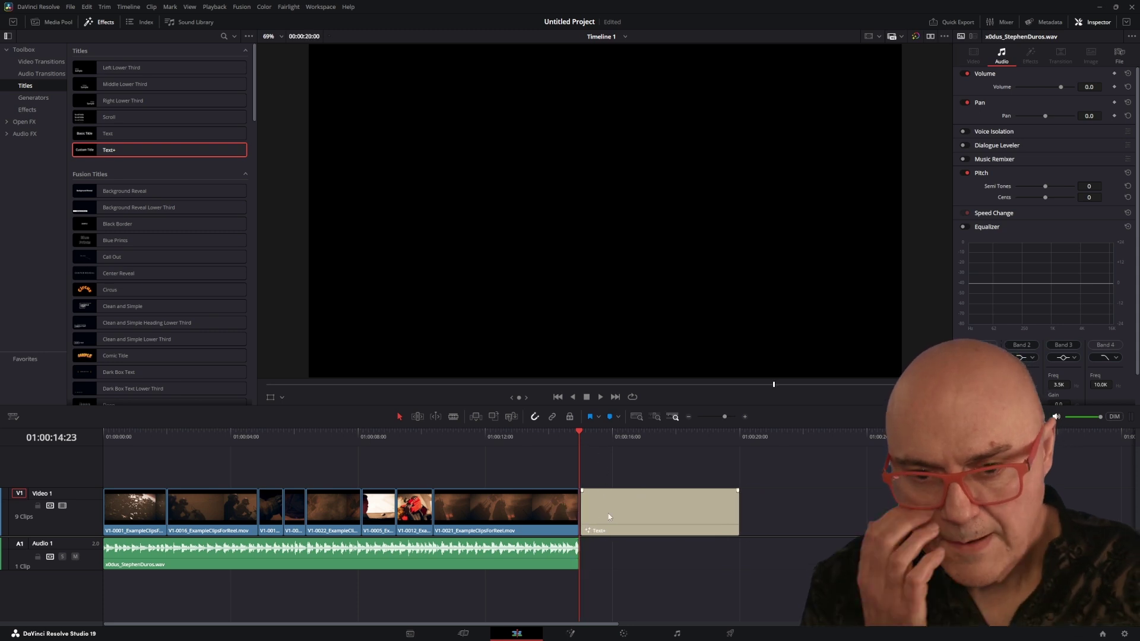
left_click(615, 519)
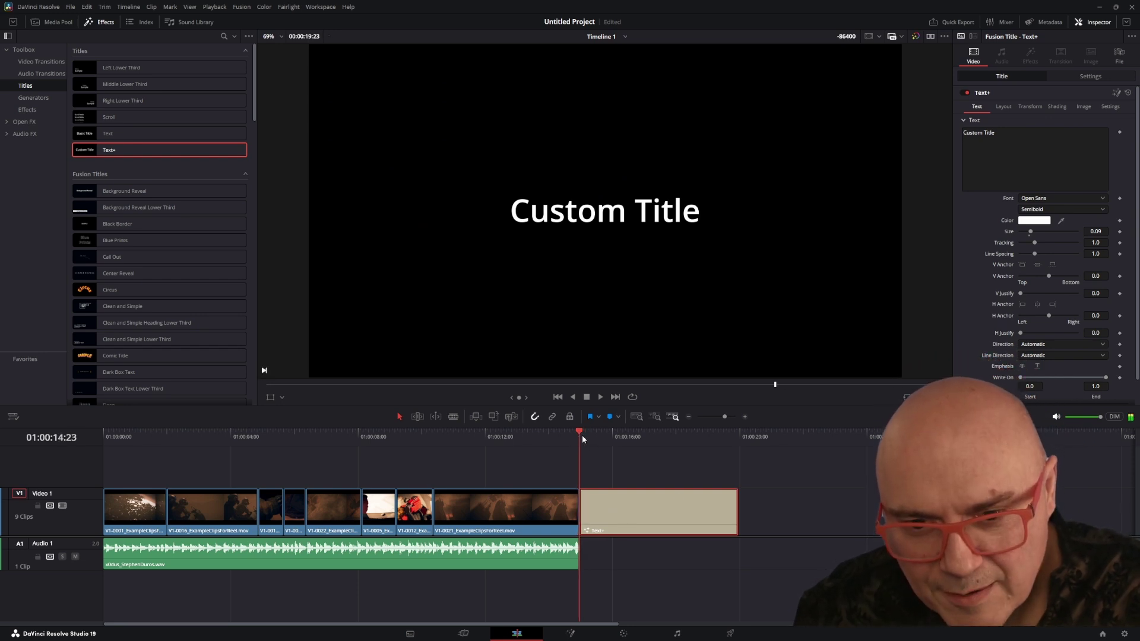
left_click(527, 437)
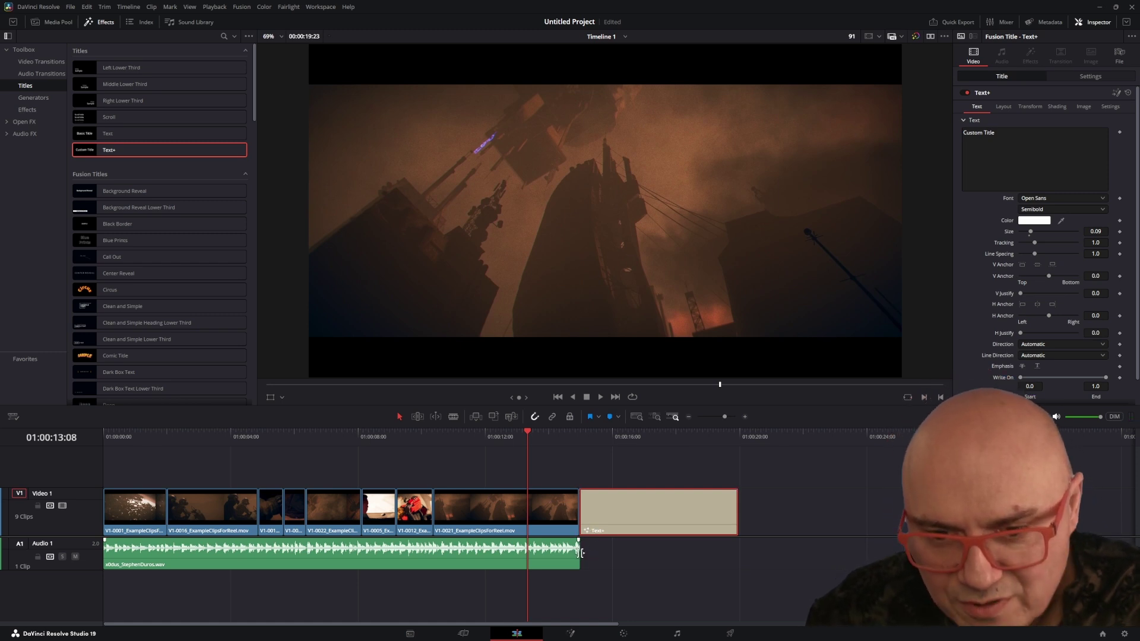
Extend the music under the title, fade out its end, and raise its volume 1.63 dB
left_click_drag(579, 558, 740, 554)
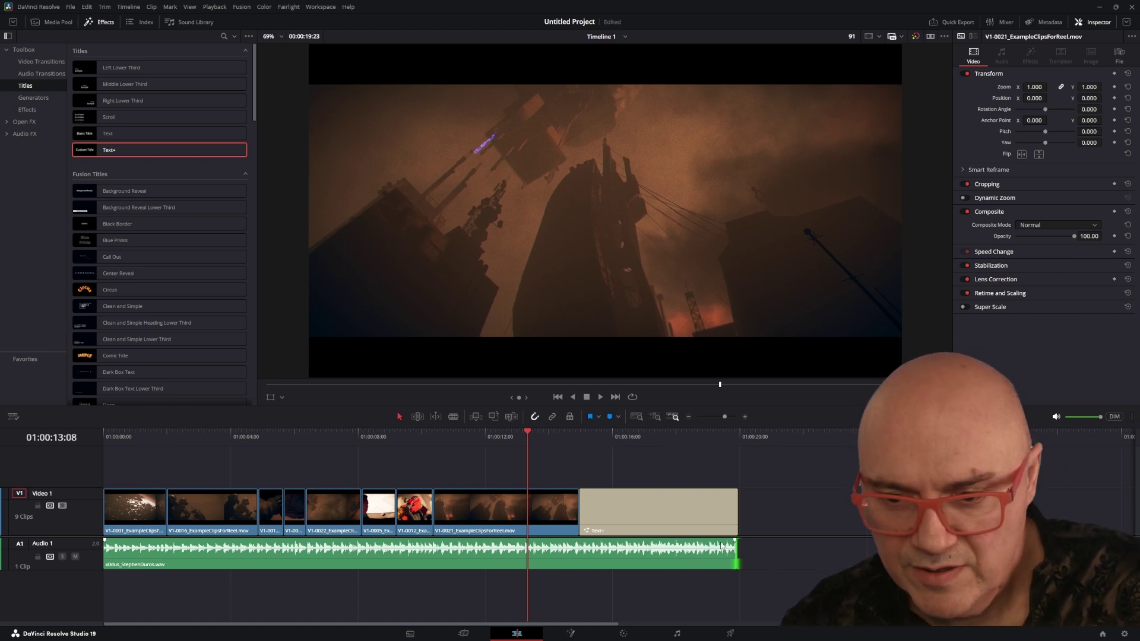
left_click_drag(735, 541, 580, 537)
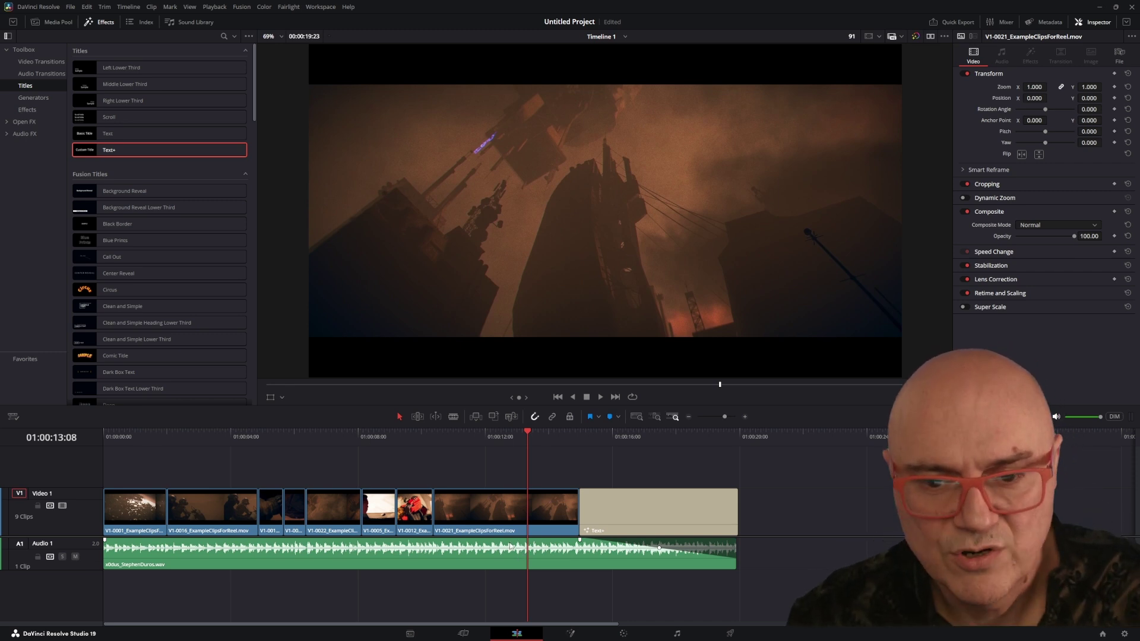
left_click_drag(509, 546, 515, 545)
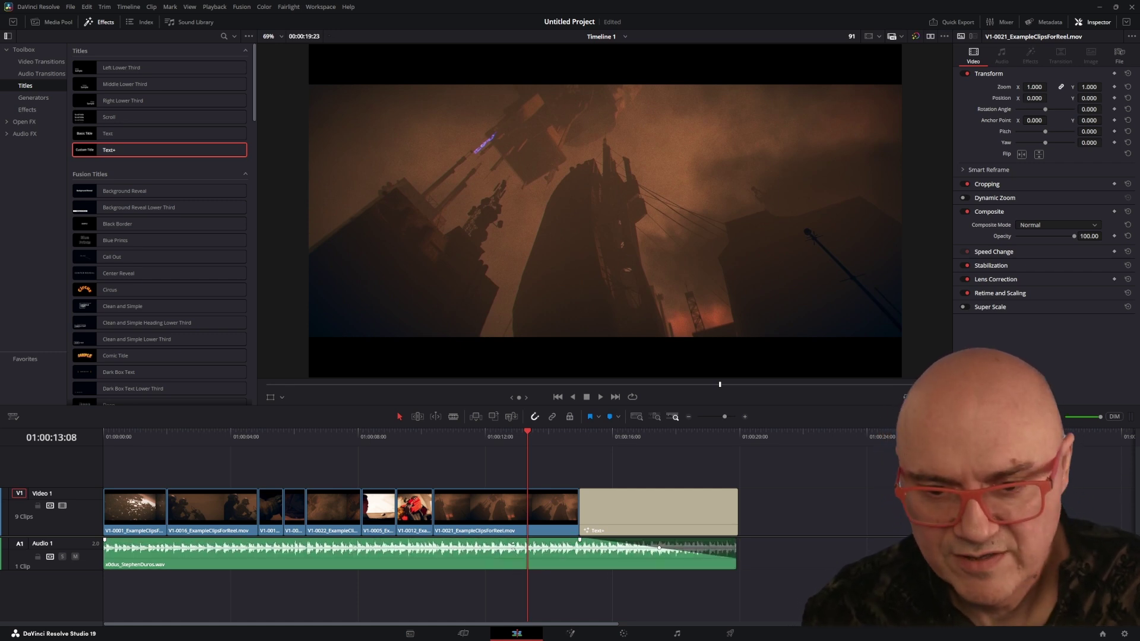
Play back from just before the title to preview the audio fade
left_click(542, 437)
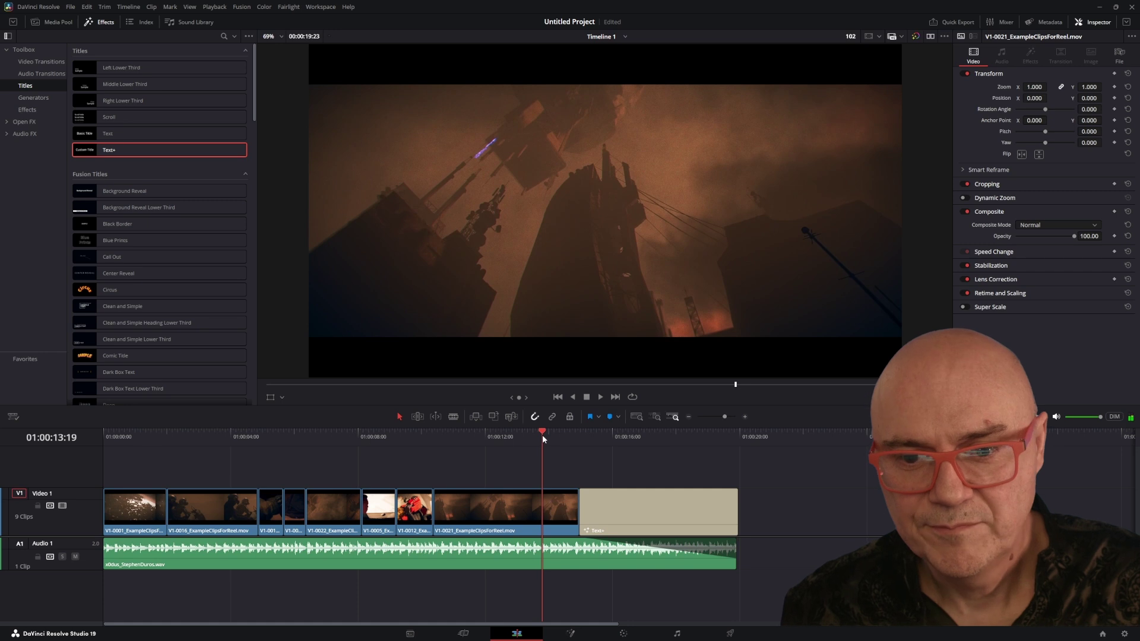
key("space")
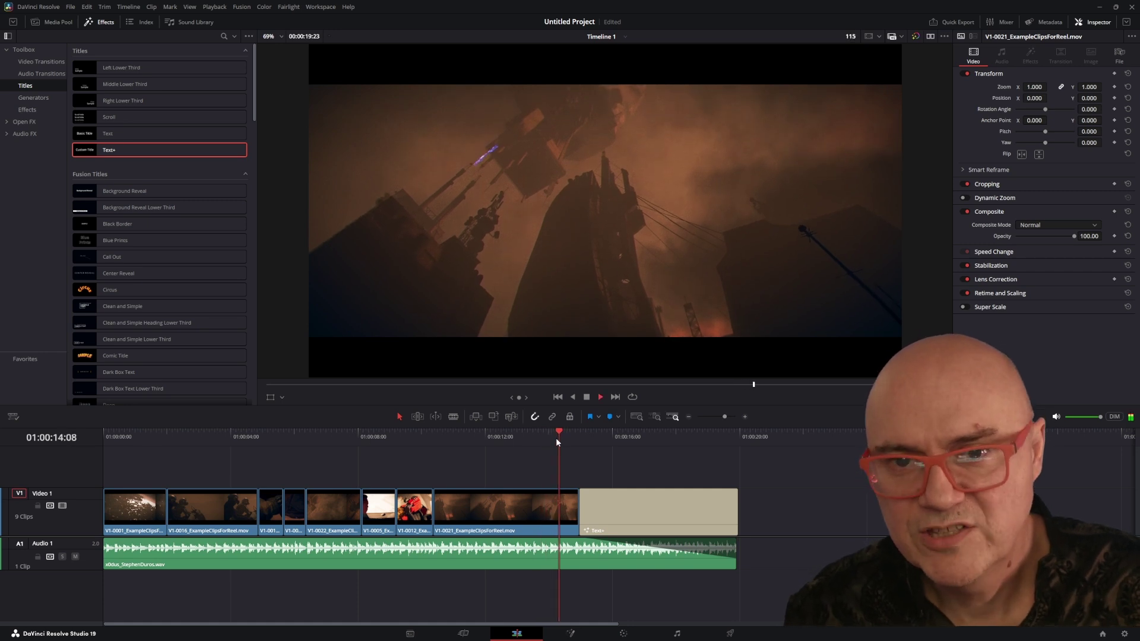
key("space")
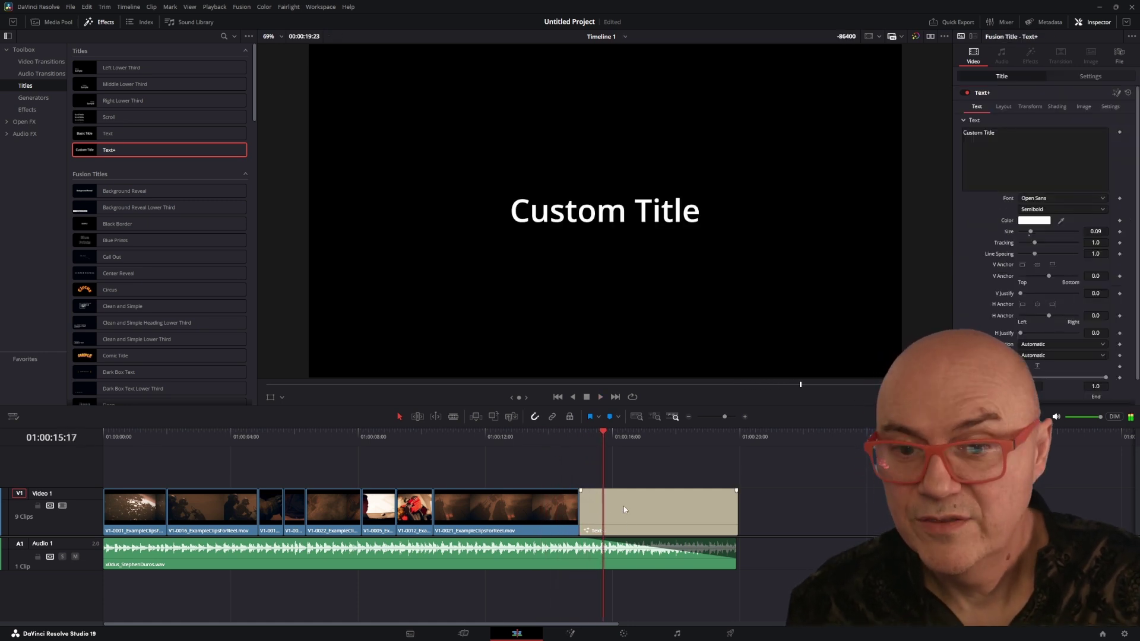
Replace the Text+ title's 'Custom Title' text with 'Contact Me at', then scrub back to review
left_click(618, 508)
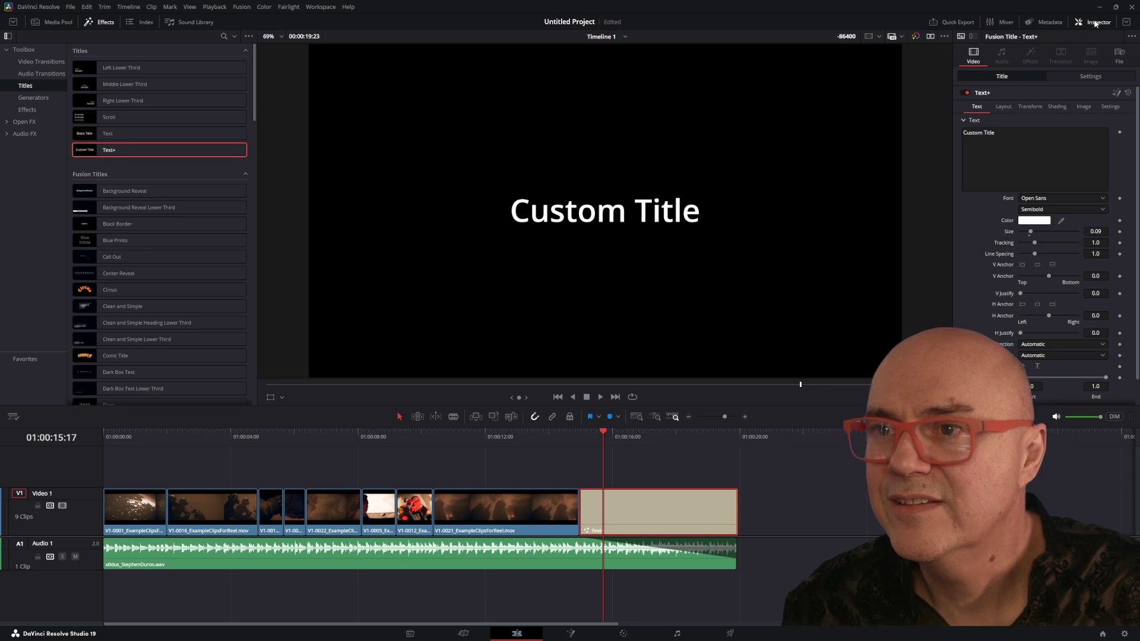
left_click(1004, 137)
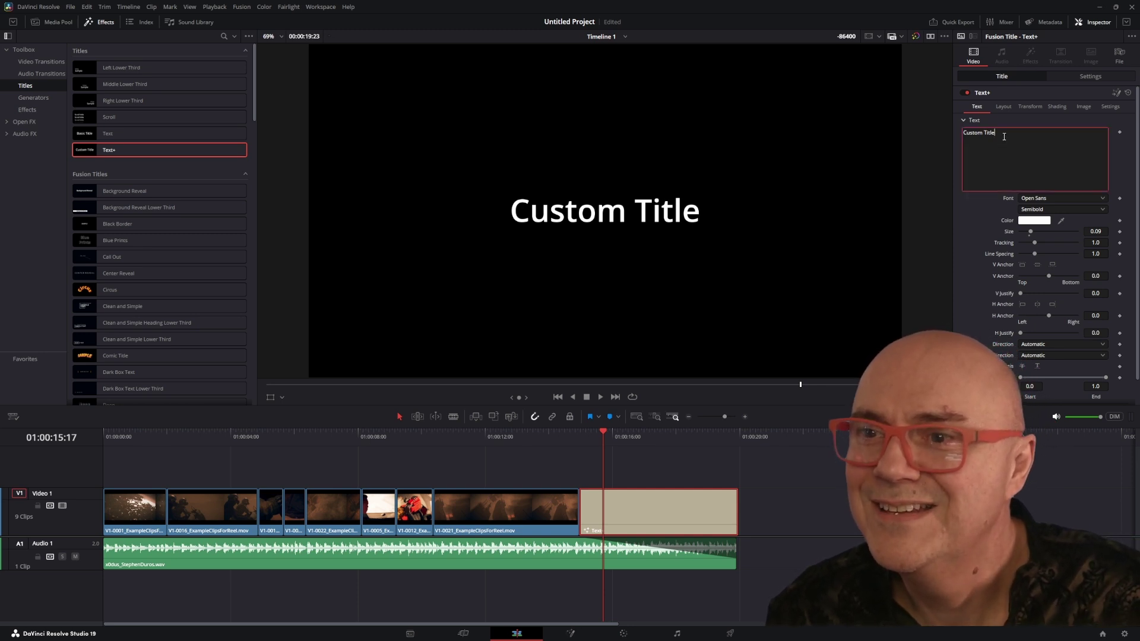
left_click_drag(1002, 136, 933, 131)
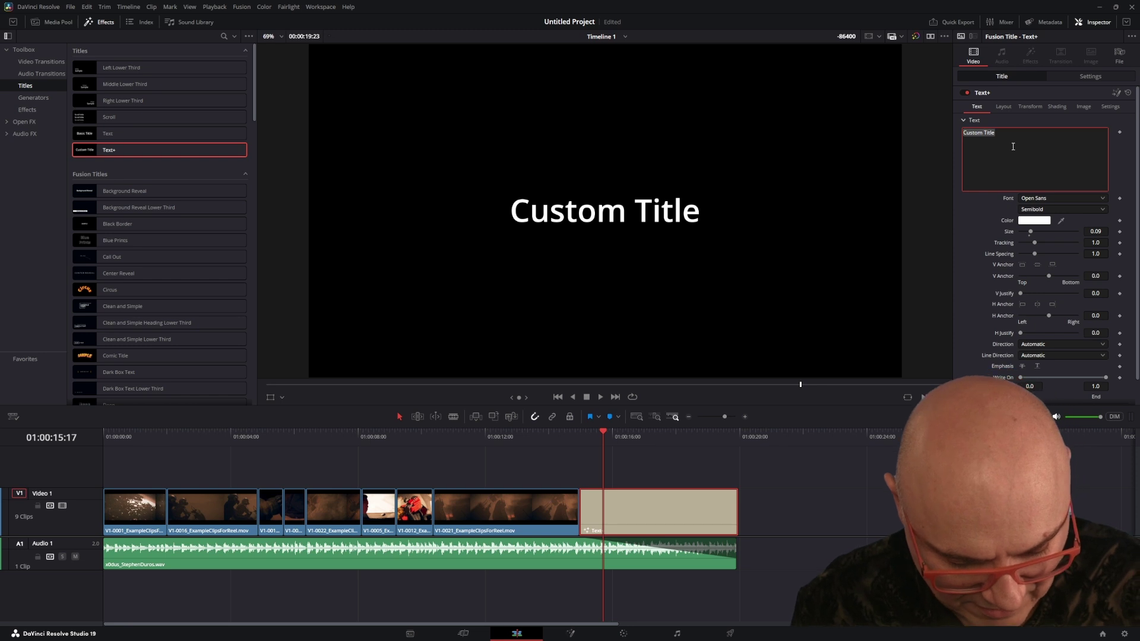
type("Contact")
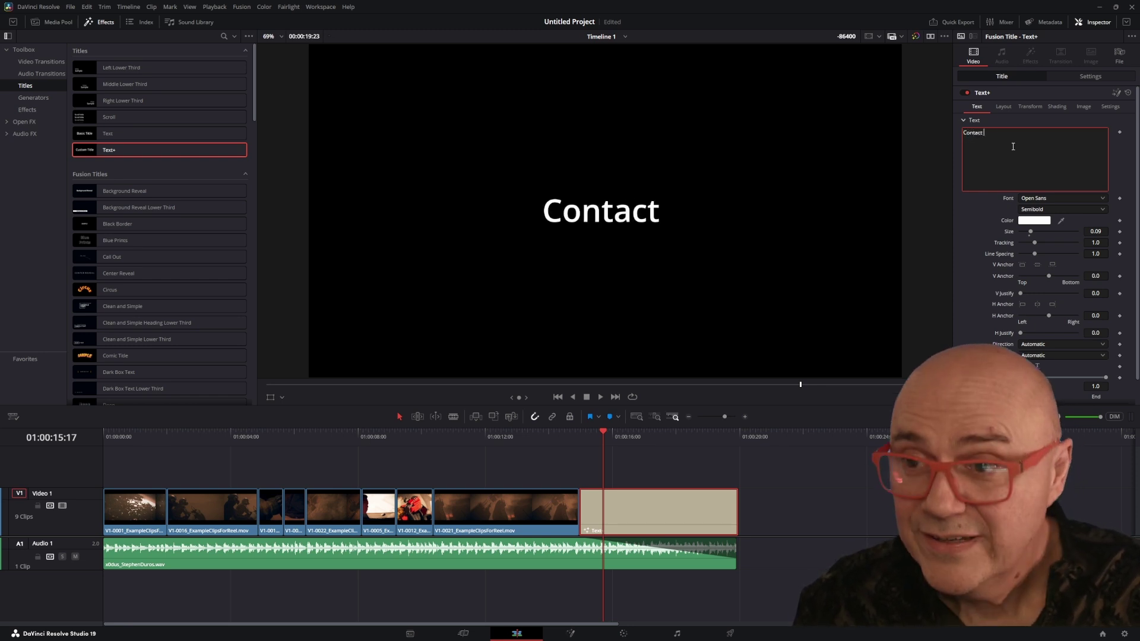
type(" Me at")
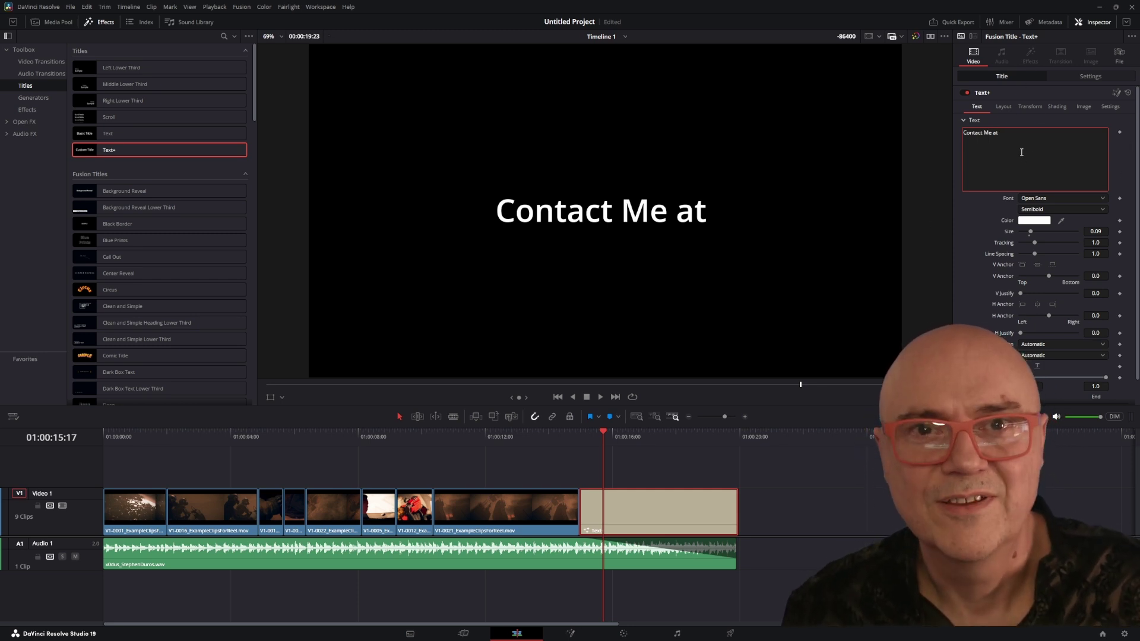
left_click_drag(613, 444, 489, 459)
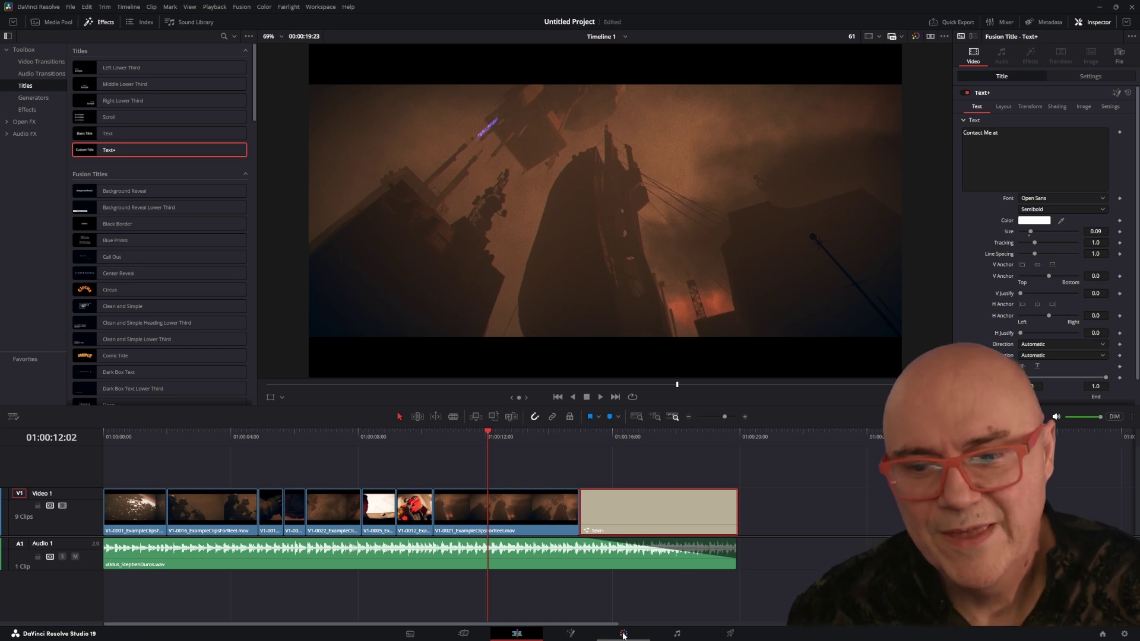
On the Deliver page, pick the H.264 Master preset and name the output file MyReel
left_click(730, 634)
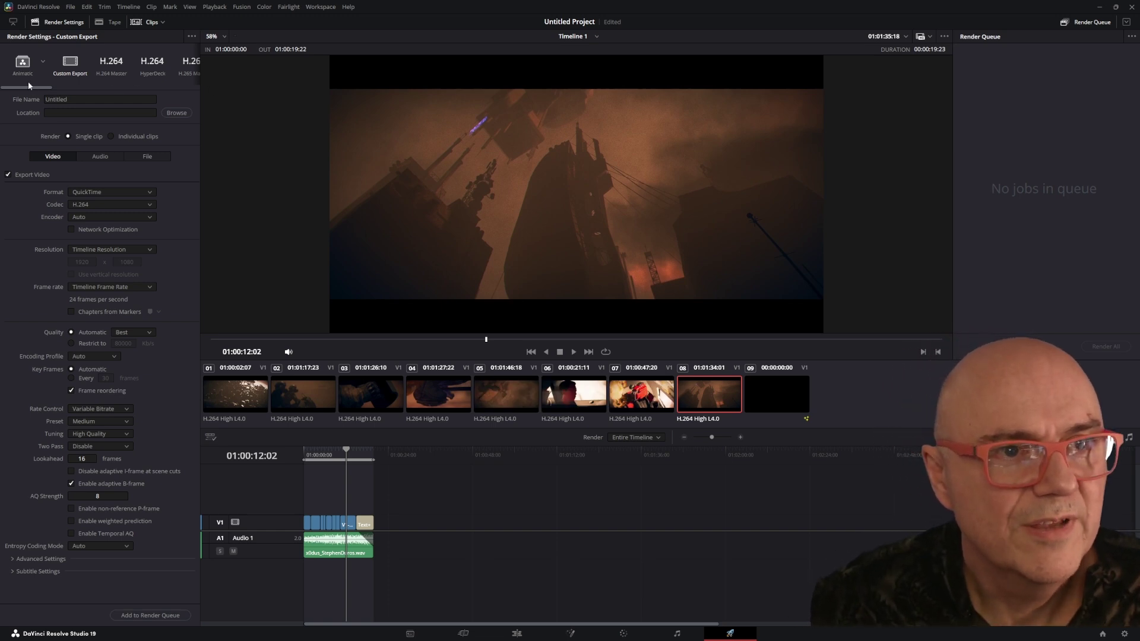
mouse_move(28, 86)
left_mouse_down()
mouse_move(190, 92)
mouse_move(9, 90)
left_mouse_up()
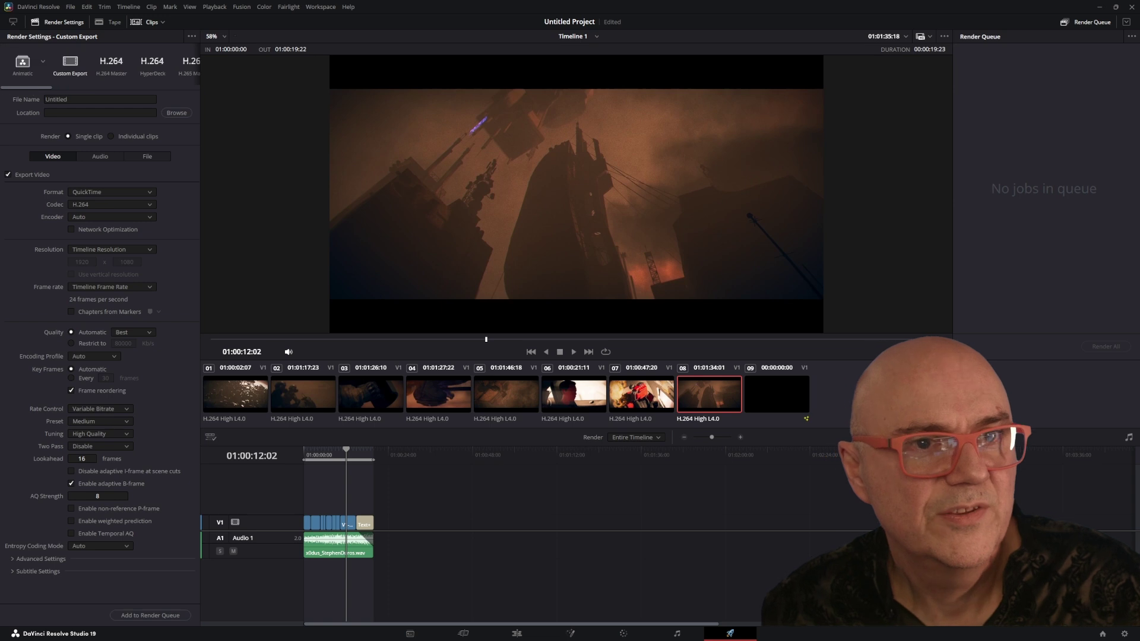
left_click(110, 66)
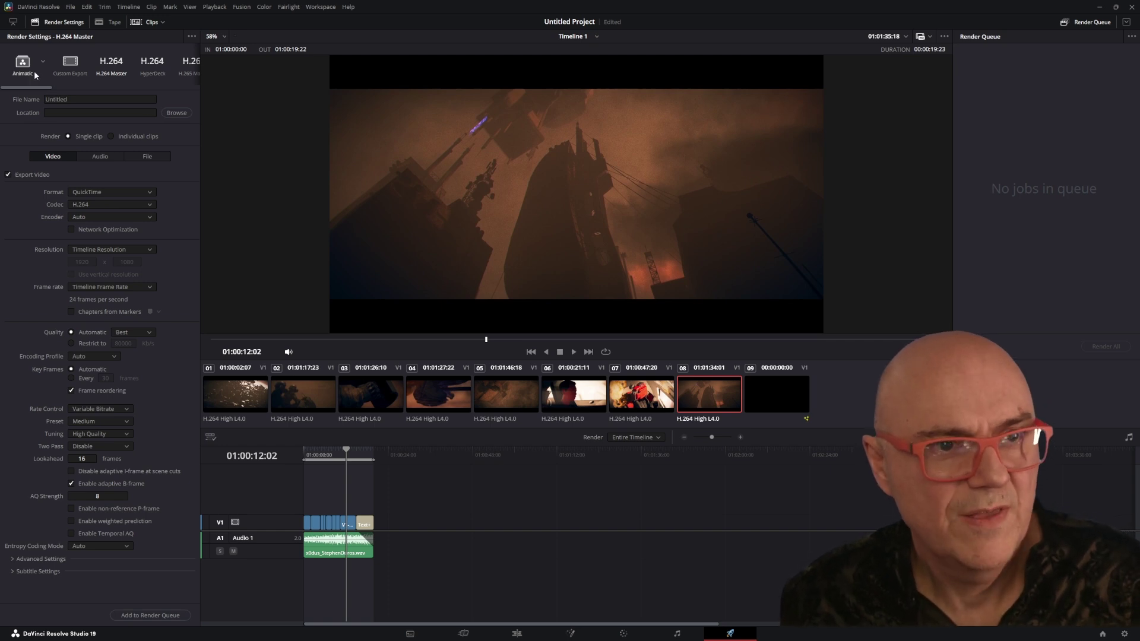
left_click(67, 99)
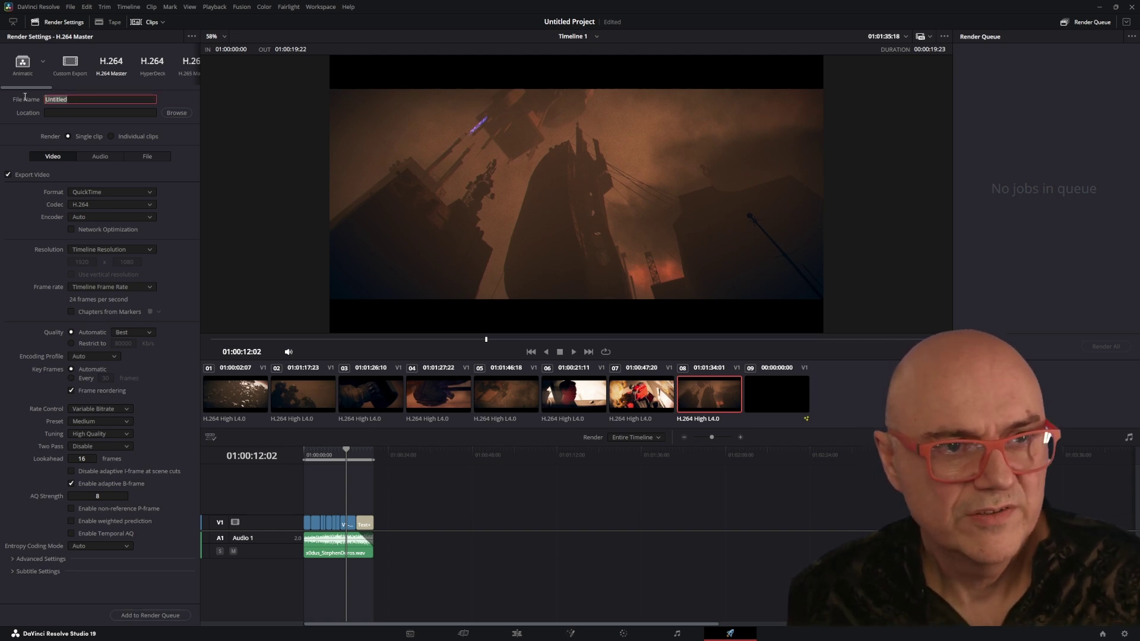
type("M")
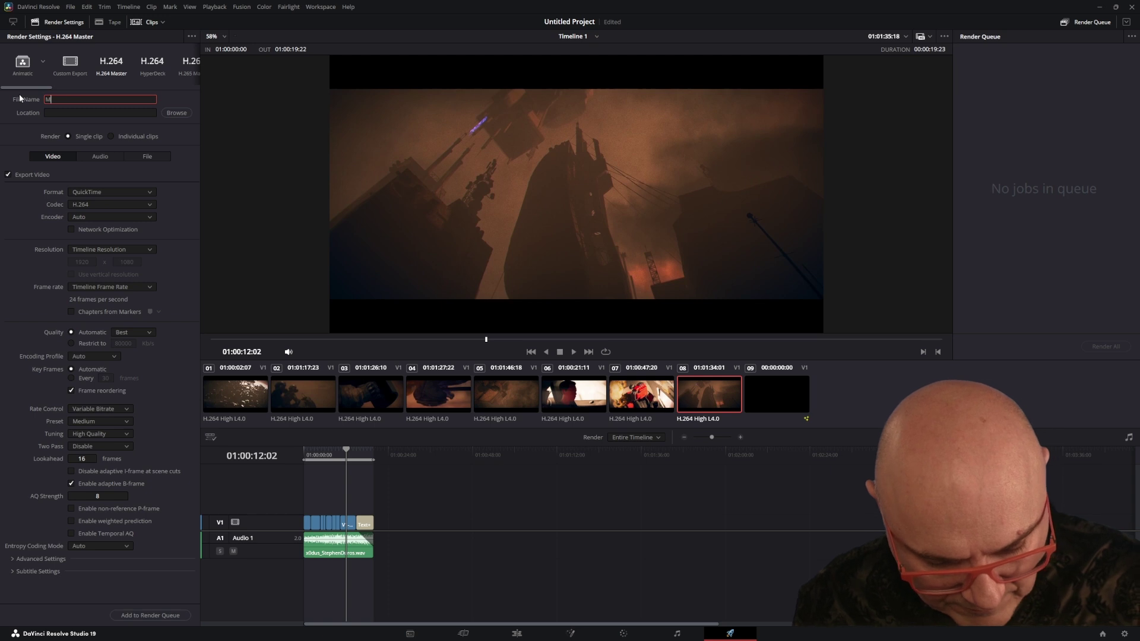
type("yReel")
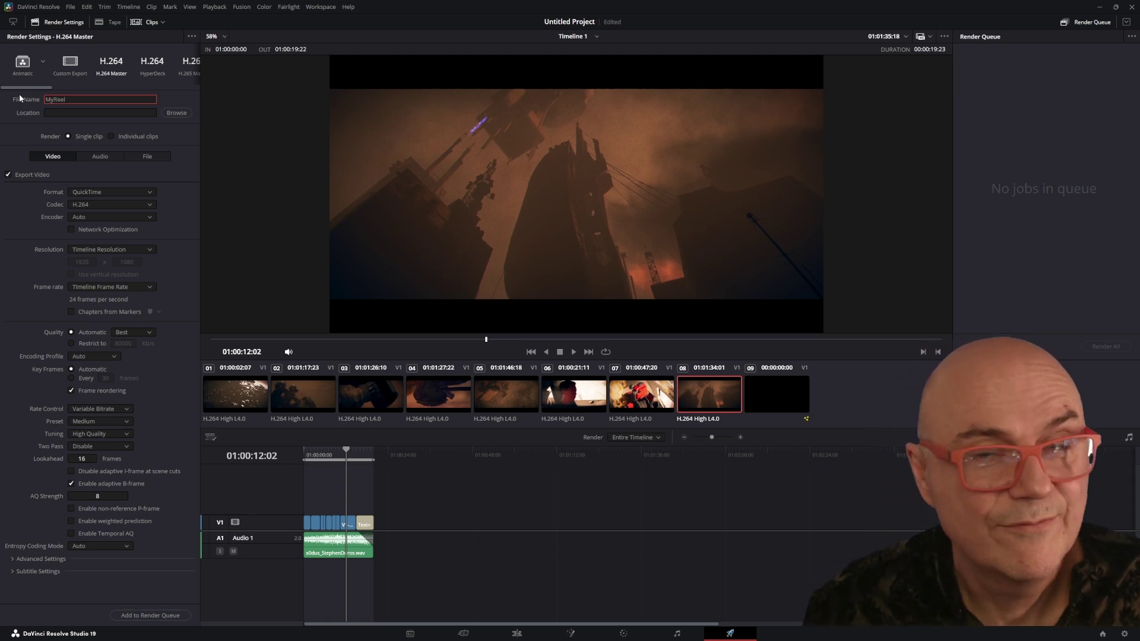
left_click(51, 112)
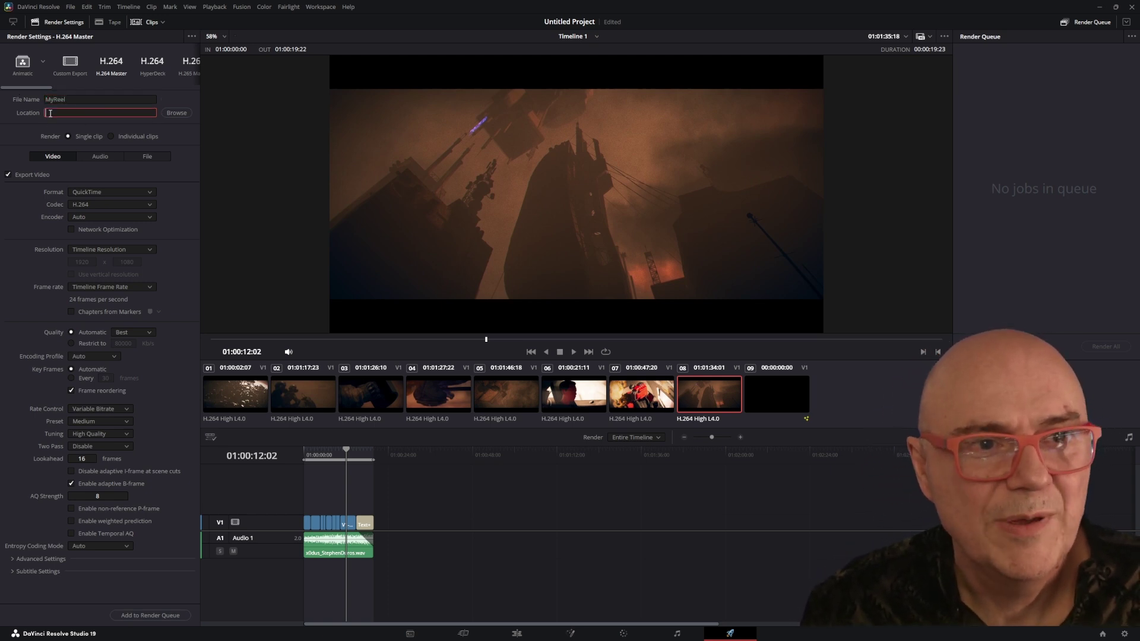
Set the render destination to the 241223_HowToMakeAVFXShowreelWithFreeSoftware folder
left_click(176, 113)
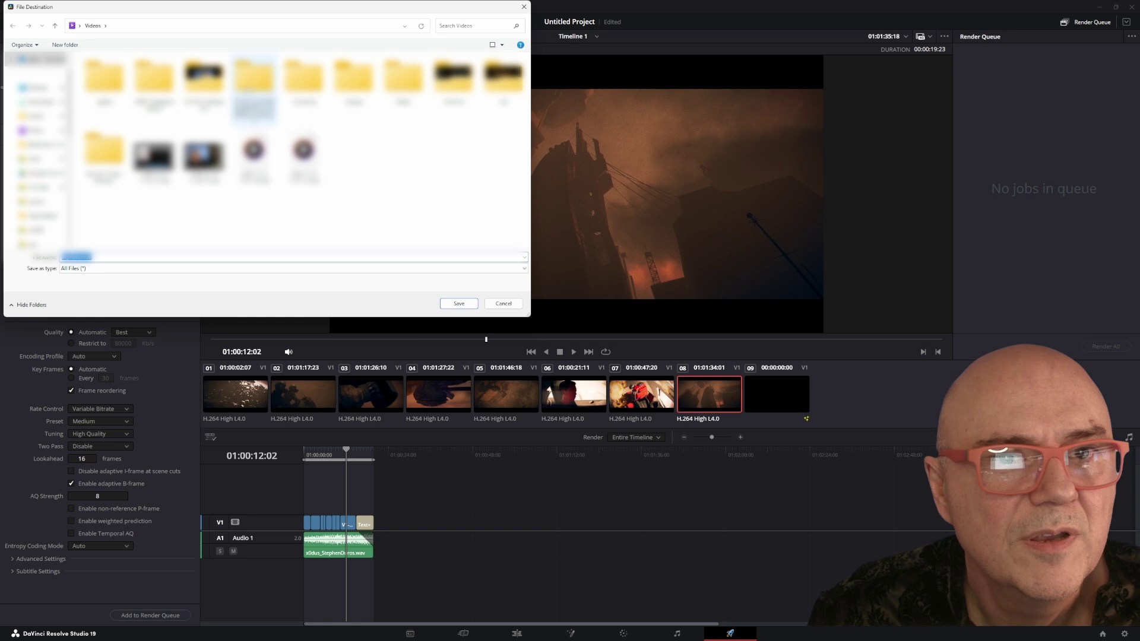
double_click(254, 83)
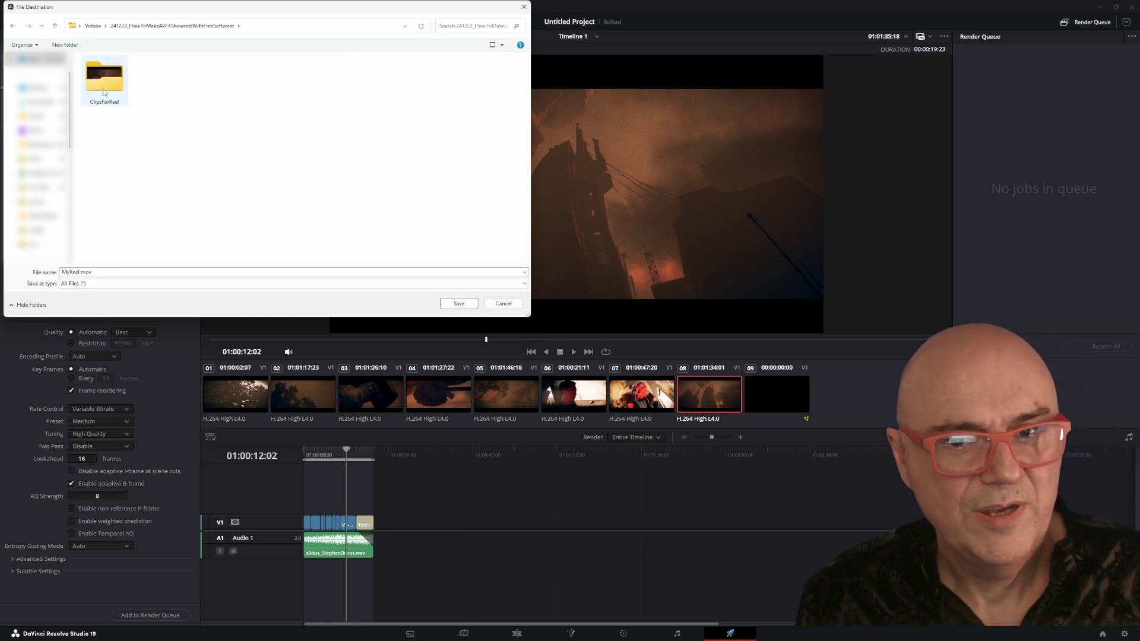
left_click(460, 304)
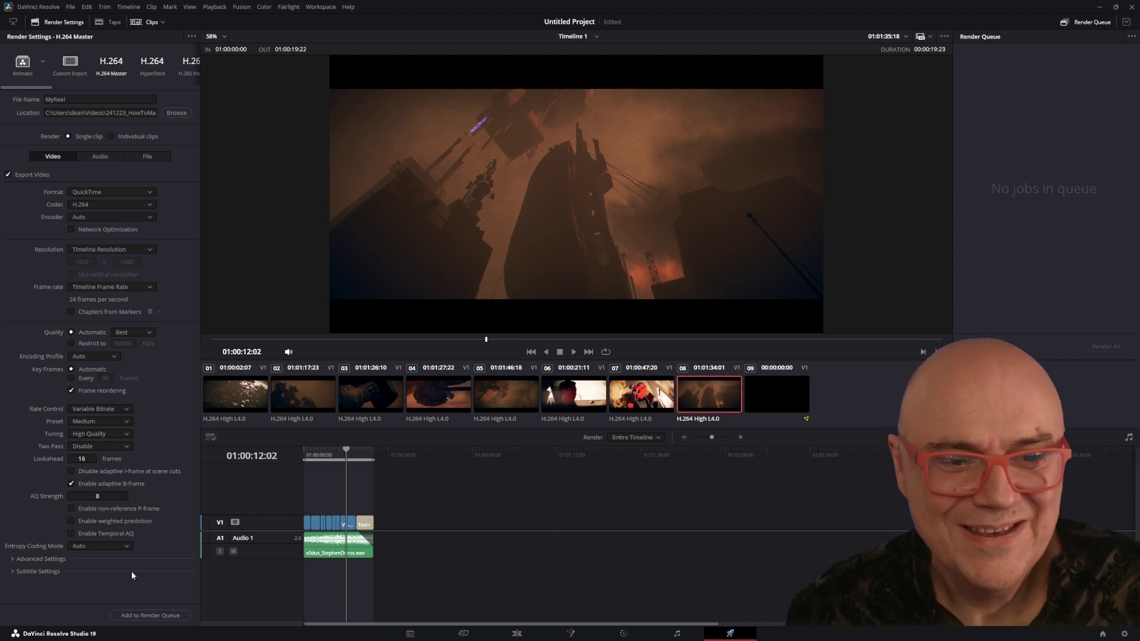
Queue the MyReel timeline render and run Render All
left_click(148, 617)
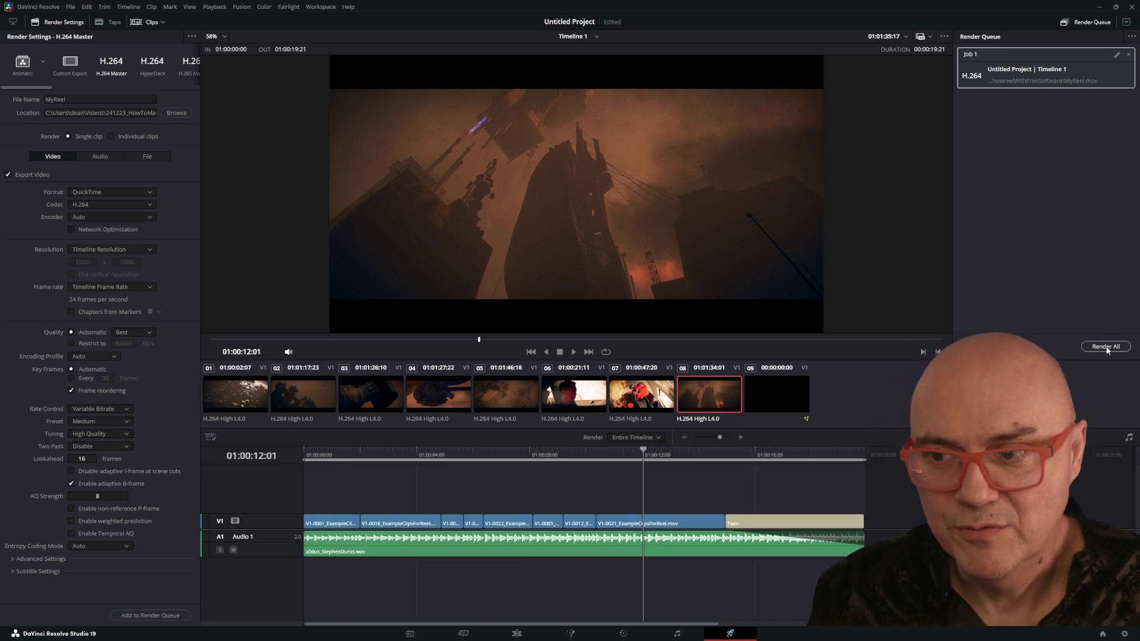
left_click(1100, 348)
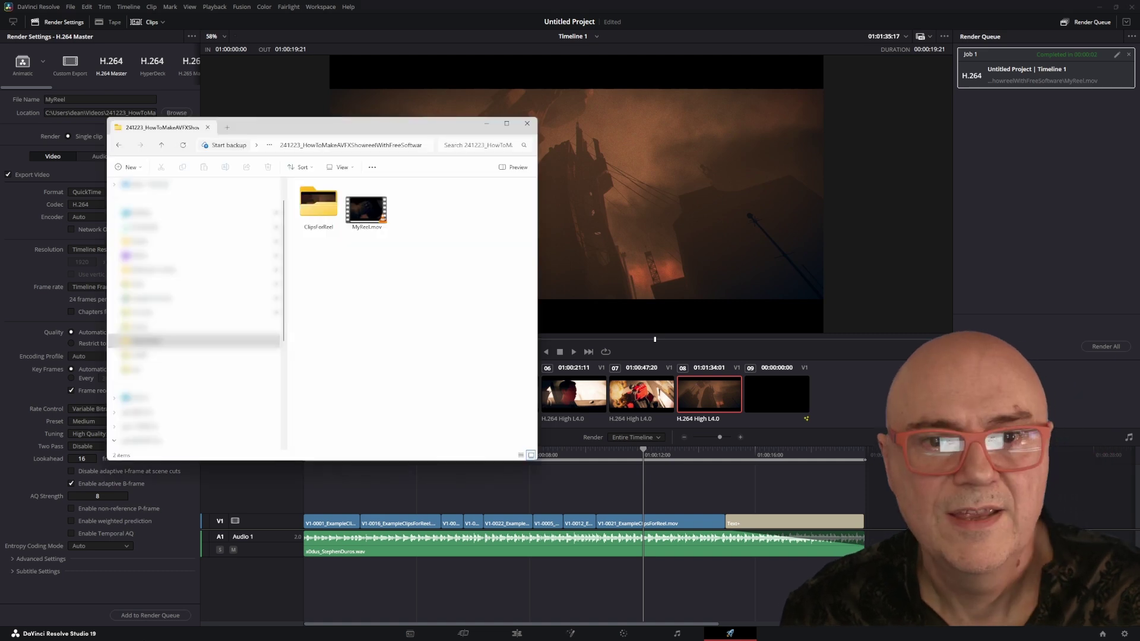
left_click(365, 212)
double_click(365, 211)
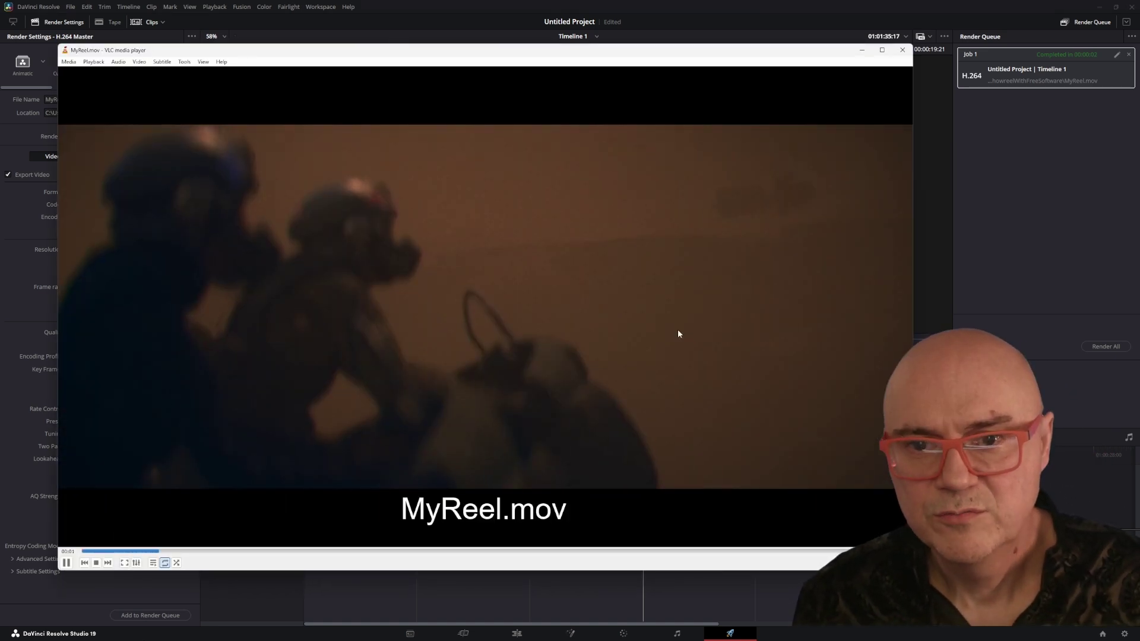
double_click(678, 329)
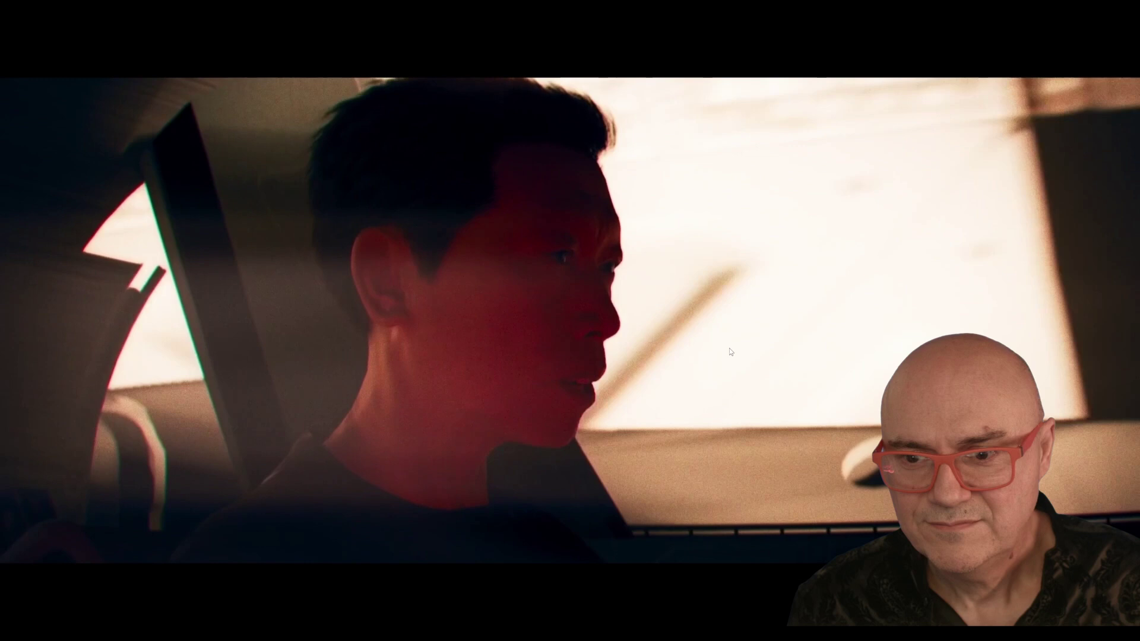
double_click(730, 351)
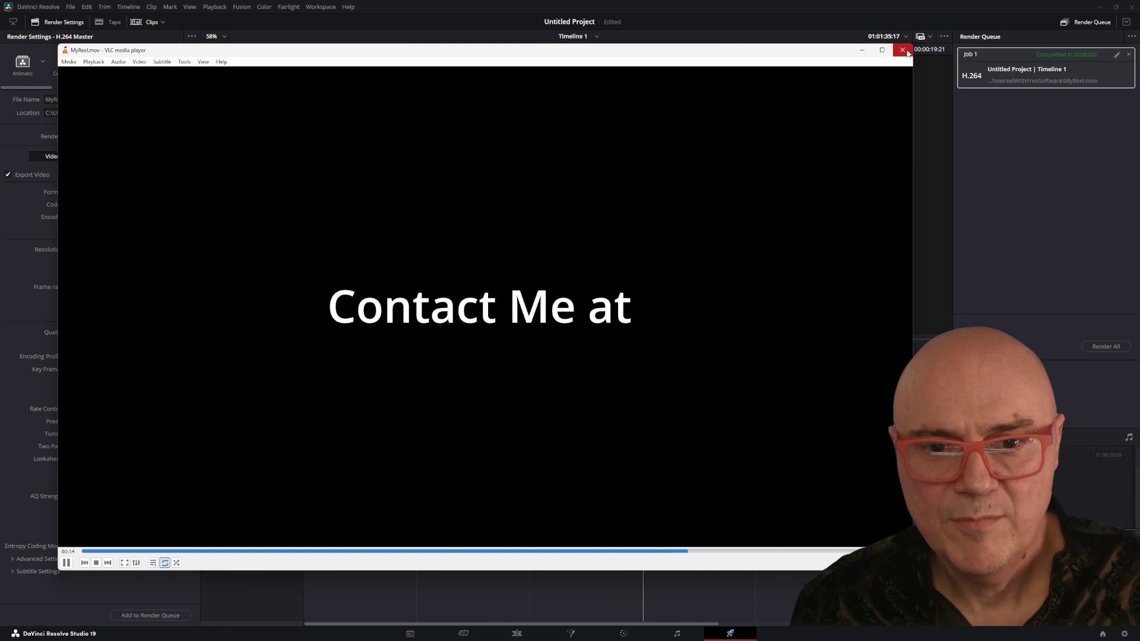
left_click(906, 53)
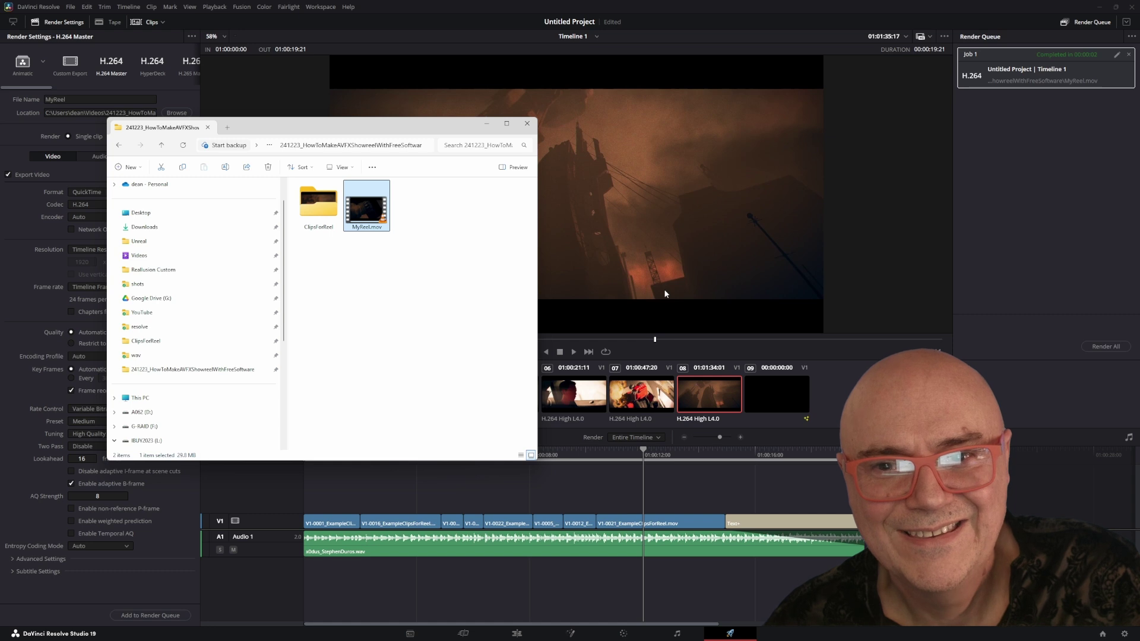
Return to DaVinci Resolve's Deliver page showing the completed render job
left_click(646, 275)
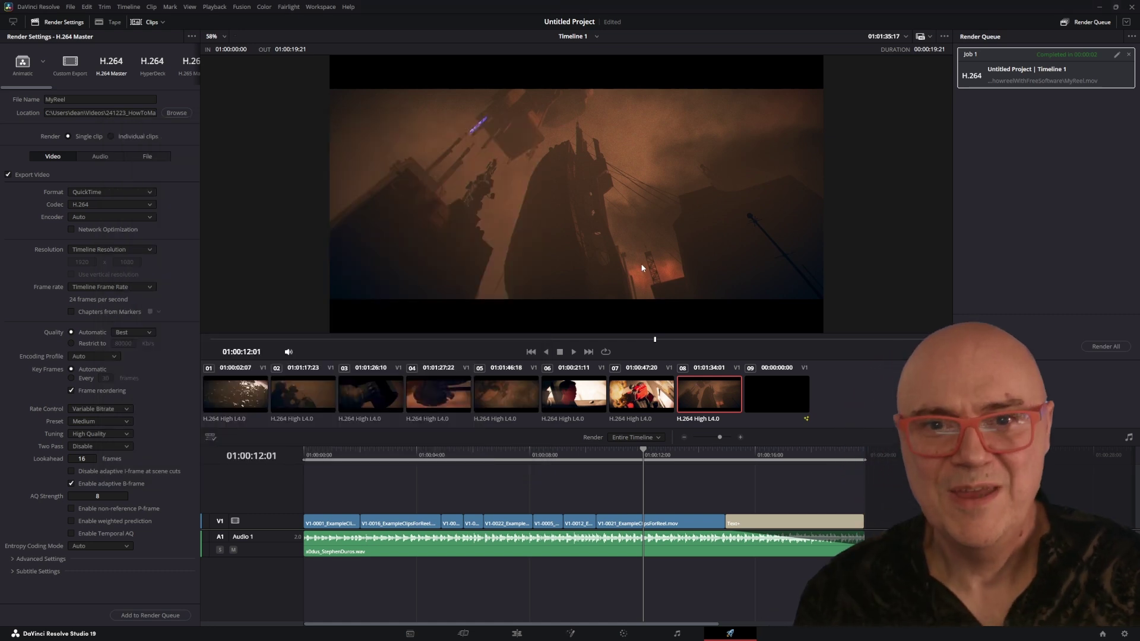